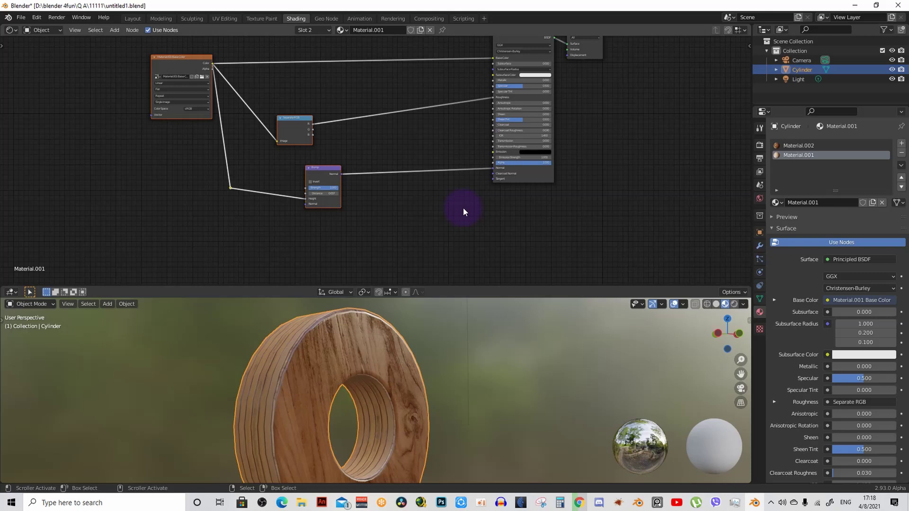
Switch back to the Layout workspace and orbit to show the wooden ring's hole
{"action": "middle_click_drag", "start_coordinate": [316, 387], "coordinate": [357, 333]}
{"action": "scroll", "coordinate": [354, 327], "scroll_direction": "down", "scroll_amount": 4}
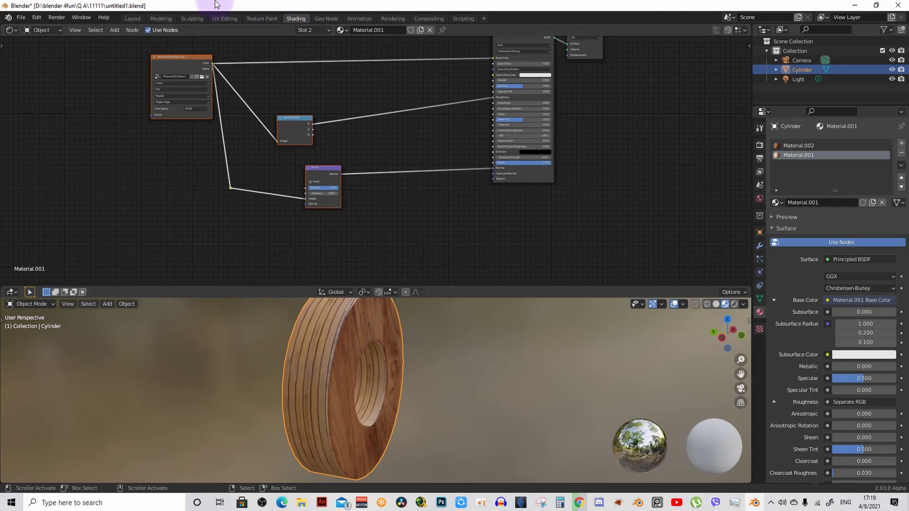
{"action": "left_click", "coordinate": [133, 18]}
{"action": "mouse_move", "coordinate": [336, 377]}
{"action": "middle_mouse_down"}
{"action": "mouse_move", "coordinate": [304, 365]}
{"action": "mouse_move", "coordinate": [303, 316]}
{"action": "middle_mouse_up"}
Duplicate the ring in place into a new collection 'hp' and hide the original Collection
{"action": "key", "text": "shift+d"}
{"action": "right_click", "coordinate": [294, 268]}
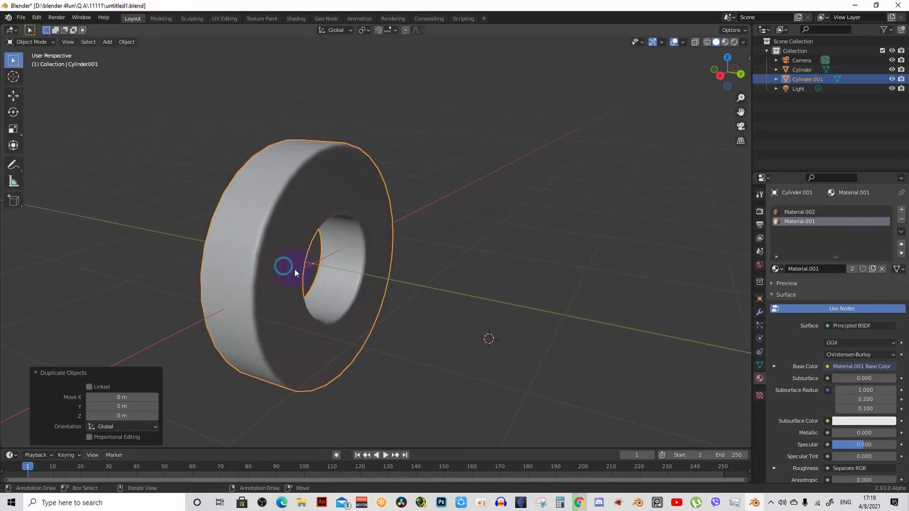
{"action": "key", "text": "m"}
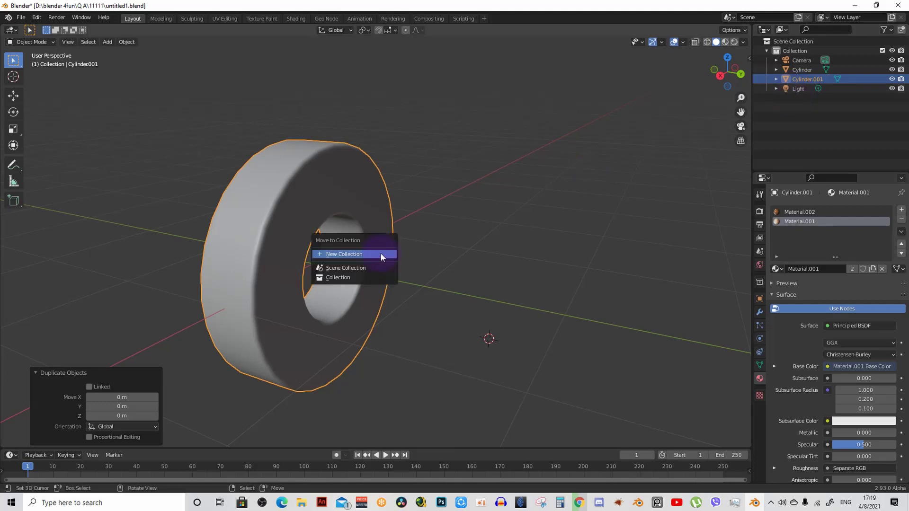
{"action": "left_click", "coordinate": [381, 255]}
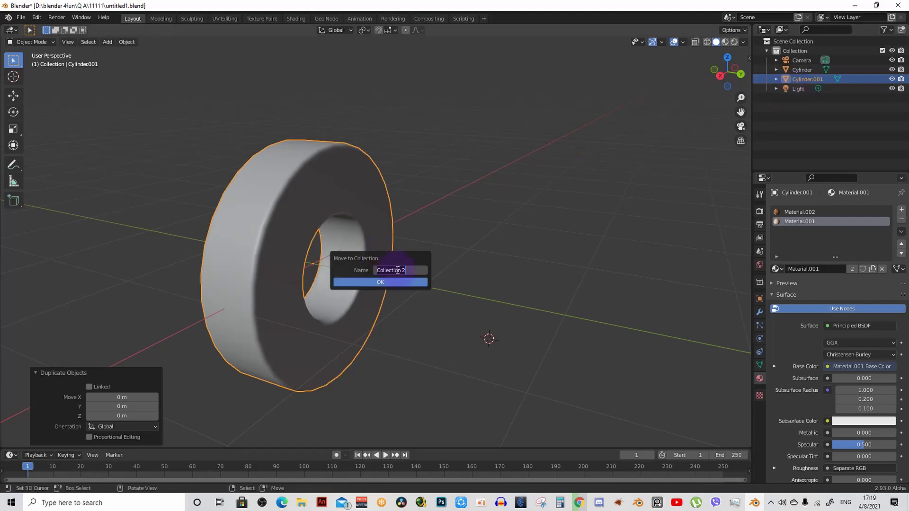
{"action": "type", "text": "hp"}
{"action": "left_click", "coordinate": [401, 281]}
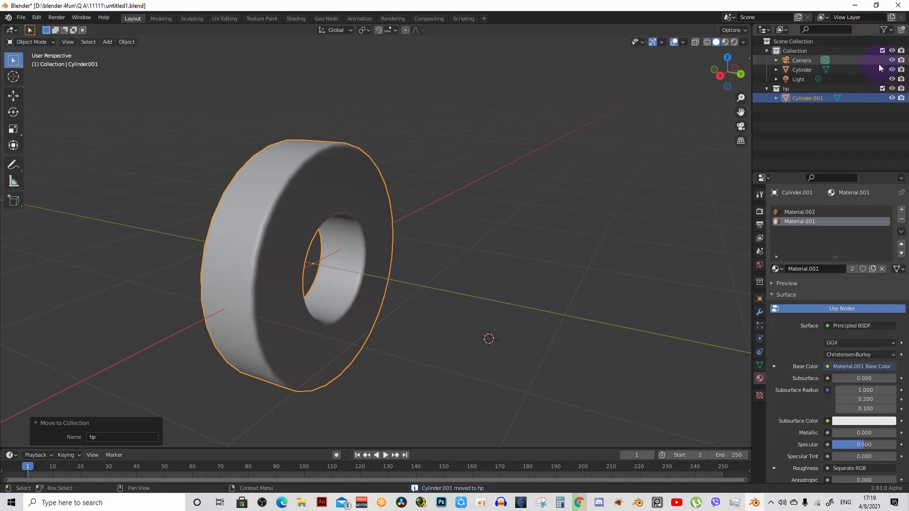
{"action": "left_click", "coordinate": [892, 89], "text": "ctrl"}
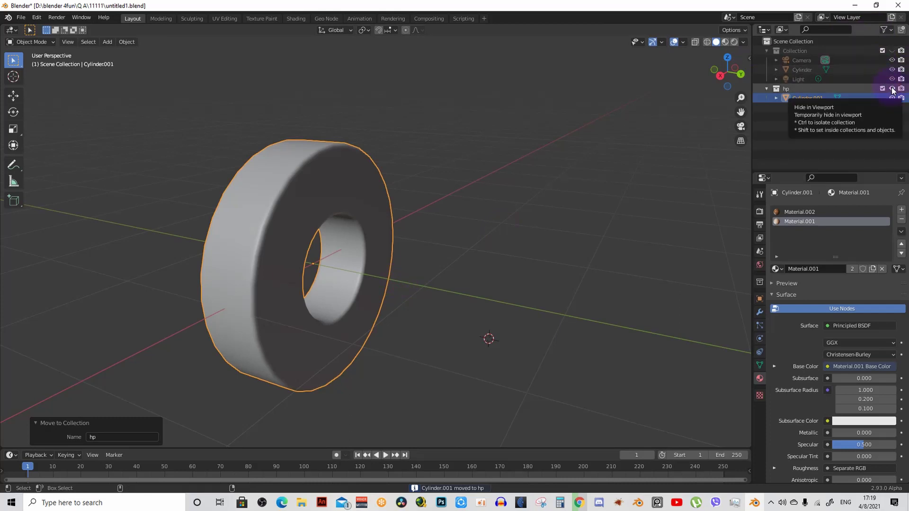
{"action": "middle_click_drag", "start_coordinate": [142, 279], "coordinate": [502, 255]}
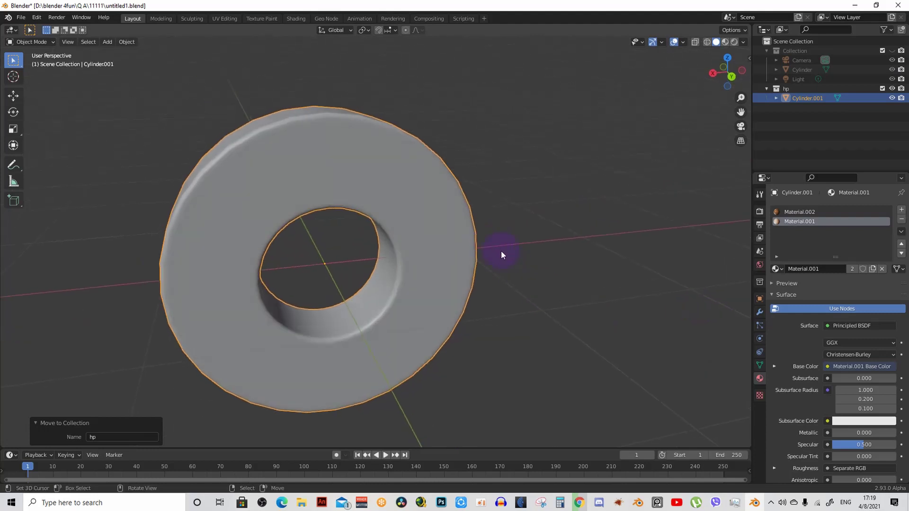
Expand the Remesh settings in the ring's mesh data properties
{"action": "left_click", "coordinate": [760, 365]}
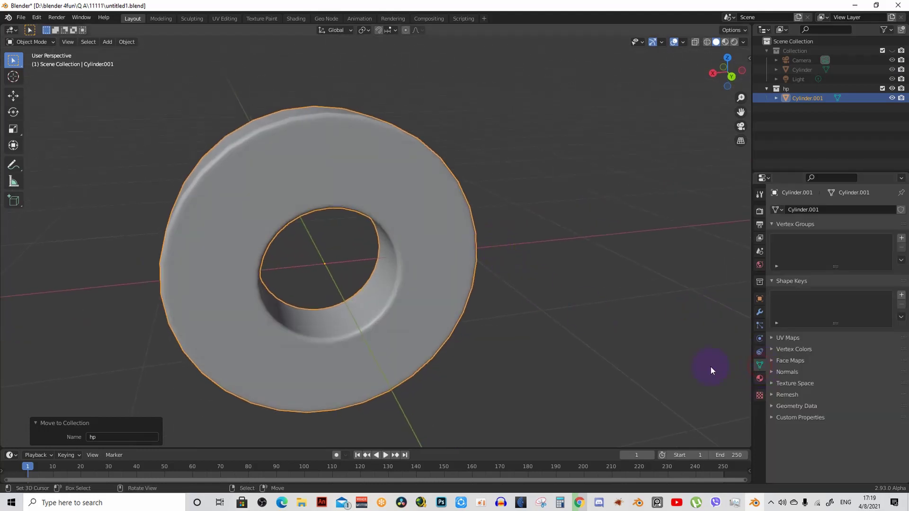
{"action": "left_click", "coordinate": [783, 396]}
{"action": "scroll", "coordinate": [819, 345], "scroll_direction": "down", "scroll_amount": 2}
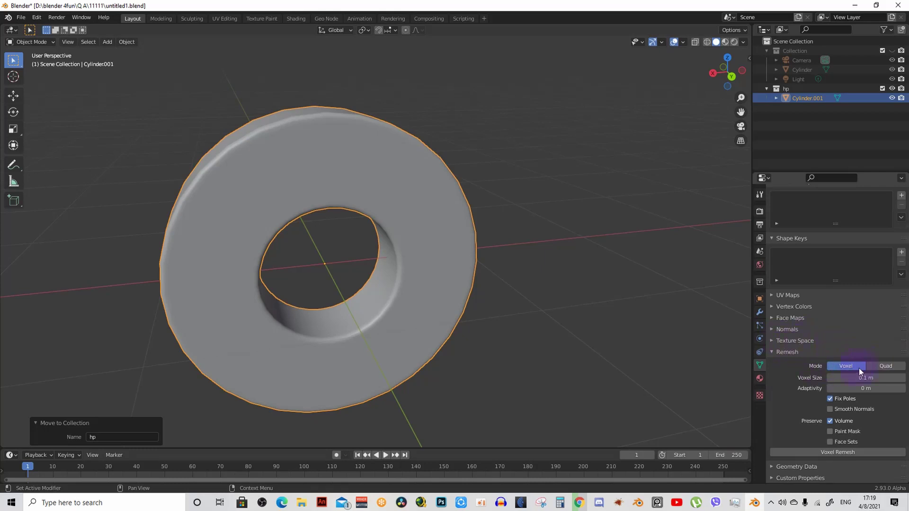
{"action": "left_click", "coordinate": [856, 449]}
{"action": "middle_click_drag", "start_coordinate": [400, 241], "coordinate": [402, 233]}
Enter Edit Mode on the hp ring with it facing the viewer
{"action": "key", "text": "Tab"}
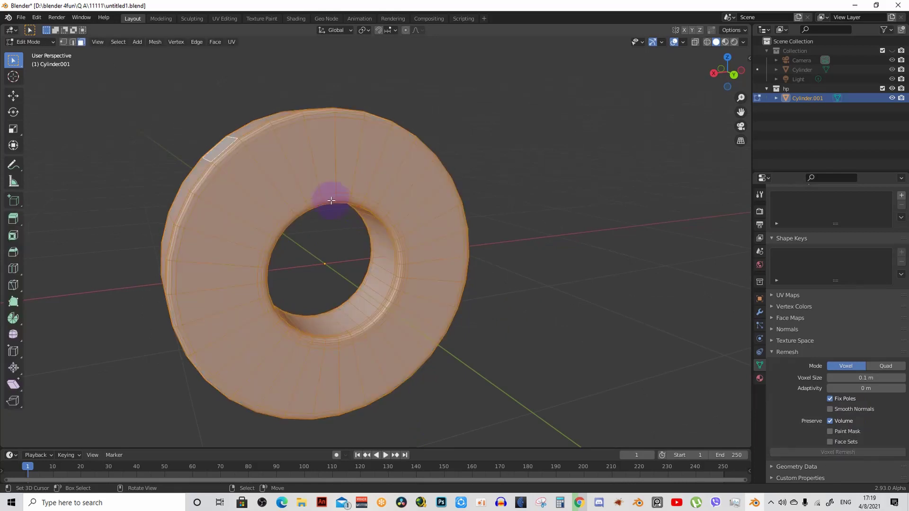
{"action": "key", "text": "Tab"}
{"action": "middle_click_drag", "start_coordinate": [329, 197], "coordinate": [309, 198]}
{"action": "key", "text": "Tab"}
{"action": "key", "text": "Tab"}
{"action": "key", "text": "Tab"}
{"action": "key", "text": "Tab"}
{"action": "key", "text": "Tab"}
{"action": "key", "text": "Tab"}
{"action": "key", "text": "Tab"}
{"action": "key", "text": "Tab"}
{"action": "middle_click_drag", "start_coordinate": [365, 201], "coordinate": [300, 168]}
{"action": "key", "text": "Tab"}
Cut three unslid edge loops across the ring's front face
{"action": "key", "text": "ctrl+r"}
{"action": "scroll", "coordinate": [302, 171], "scroll_direction": "up", "scroll_amount": 3}
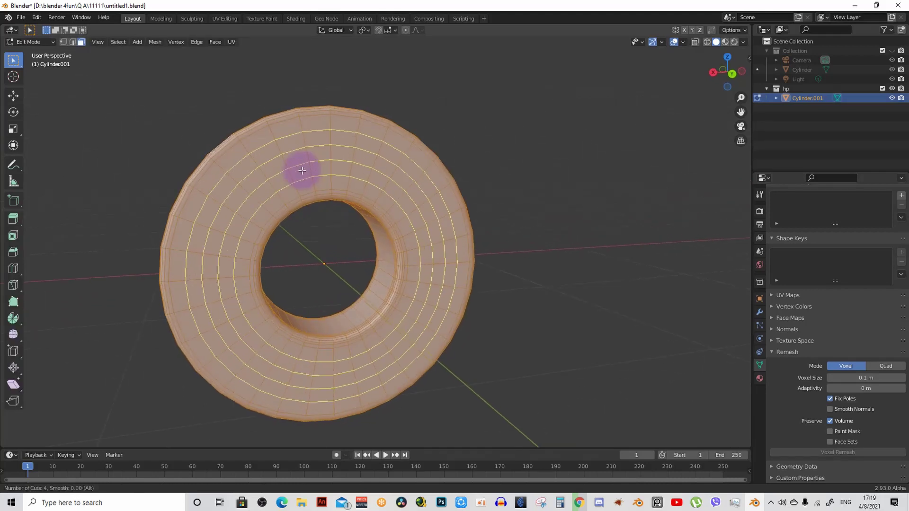
{"action": "scroll", "coordinate": [302, 171], "scroll_direction": "up", "scroll_amount": 1}
{"action": "scroll", "coordinate": [303, 170], "scroll_direction": "down", "scroll_amount": 2}
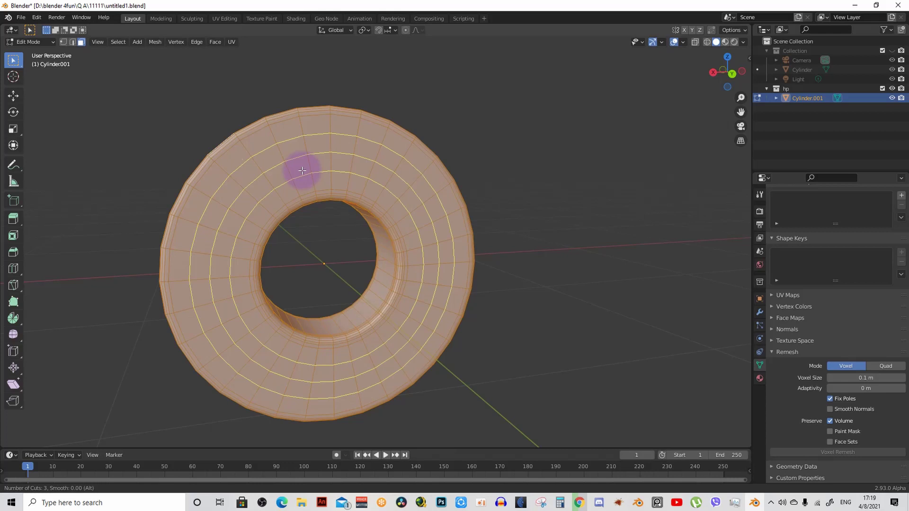
{"action": "left_click", "coordinate": [302, 171]}
{"action": "right_click", "coordinate": [303, 170]}
{"action": "middle_click_drag", "start_coordinate": [301, 166], "coordinate": [325, 195]}
Add three more unslid edge loops across the ring's face
{"action": "key", "text": "ctrl+r"}
{"action": "scroll", "coordinate": [336, 162], "scroll_direction": "up", "scroll_amount": 2}
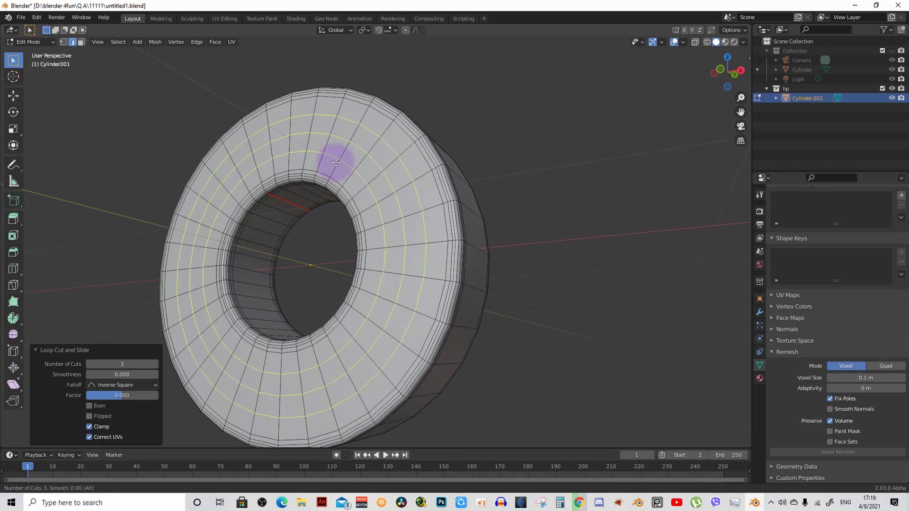
{"action": "left_click", "coordinate": [336, 163]}
{"action": "right_click", "coordinate": [336, 163]}
{"action": "middle_click_drag", "start_coordinate": [273, 241], "coordinate": [274, 220]}
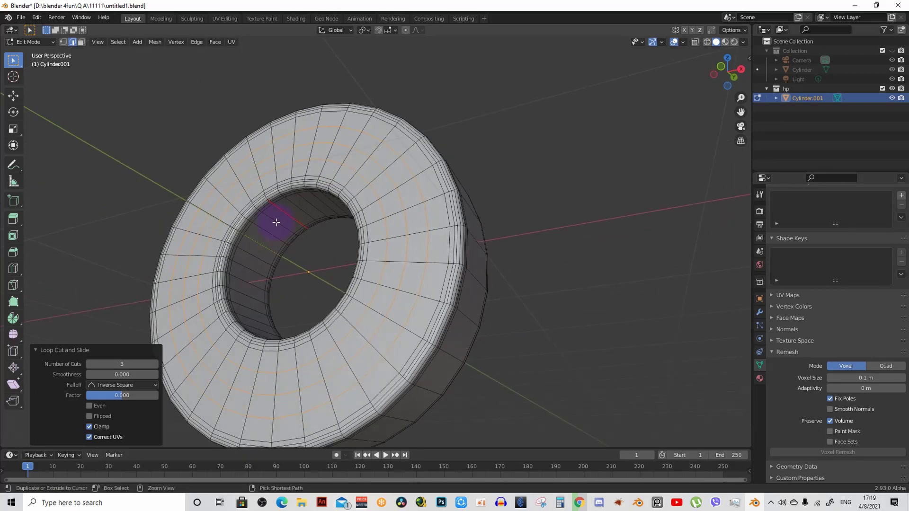
Cut three unslid edge loops inside the ring's hole
{"action": "key", "text": "ctrl+r"}
{"action": "left_click", "coordinate": [276, 222]}
{"action": "right_click", "coordinate": [276, 222]}
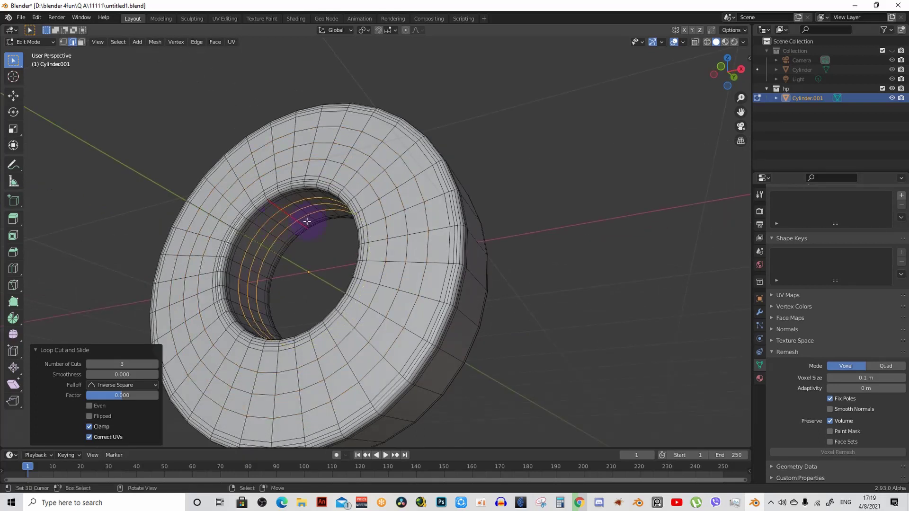
{"action": "middle_click_drag", "start_coordinate": [307, 221], "coordinate": [271, 276]}
Replace the three tread loops with a single loop around the outer tread, then exit Edit Mode
{"action": "key", "text": "ctrl+r"}
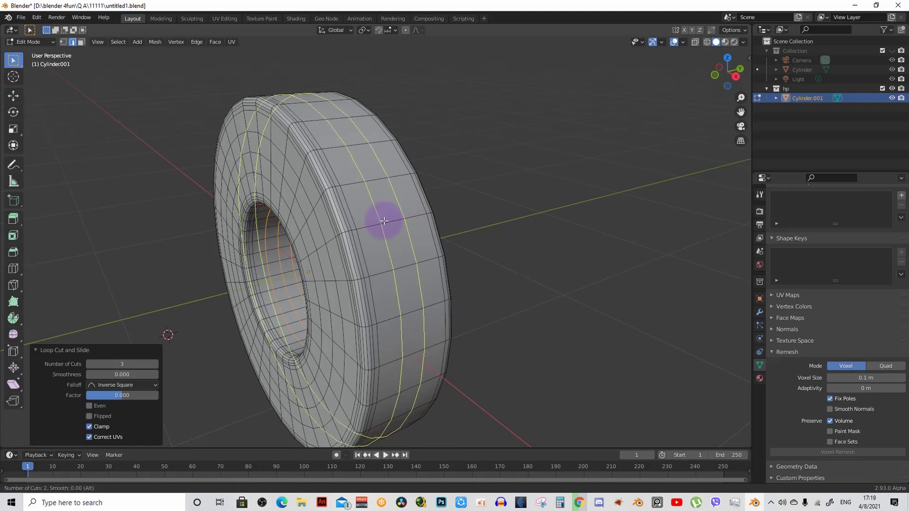
{"action": "left_click", "coordinate": [384, 221]}
{"action": "right_click", "coordinate": [384, 221]}
{"action": "middle_click_drag", "start_coordinate": [349, 230], "coordinate": [351, 250]}
{"action": "key", "text": "ctrl+z"}
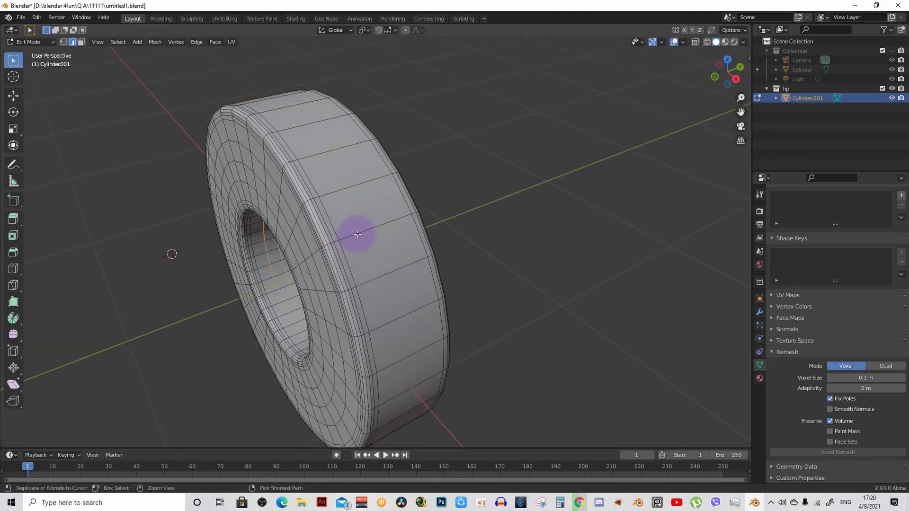
{"action": "key", "text": "ctrl+r"}
{"action": "left_click", "coordinate": [358, 234]}
{"action": "right_click", "coordinate": [358, 234]}
{"action": "middle_click_drag", "start_coordinate": [357, 233], "coordinate": [395, 219]}
{"action": "key", "text": "Tab"}
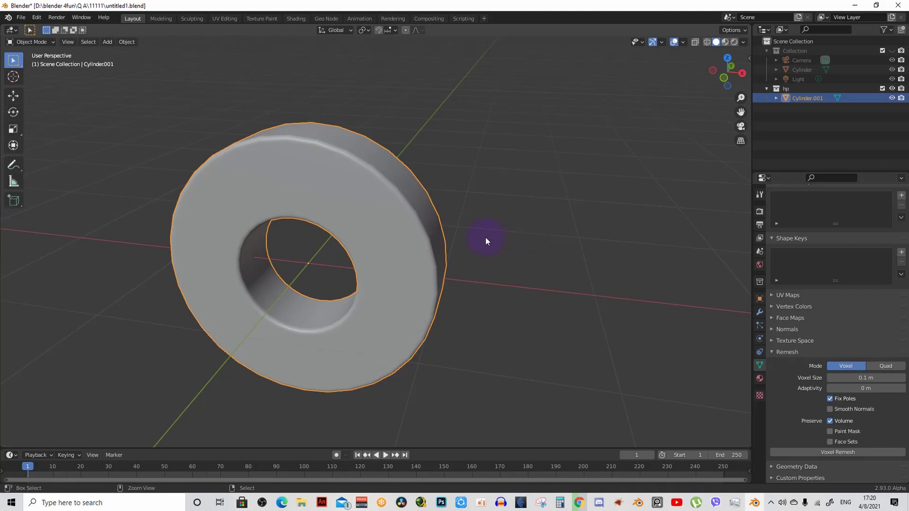
{"action": "key", "text": "ctrl+3"}
{"action": "middle_click_drag", "start_coordinate": [485, 237], "coordinate": [445, 251]}
{"action": "left_click", "coordinate": [759, 312]}
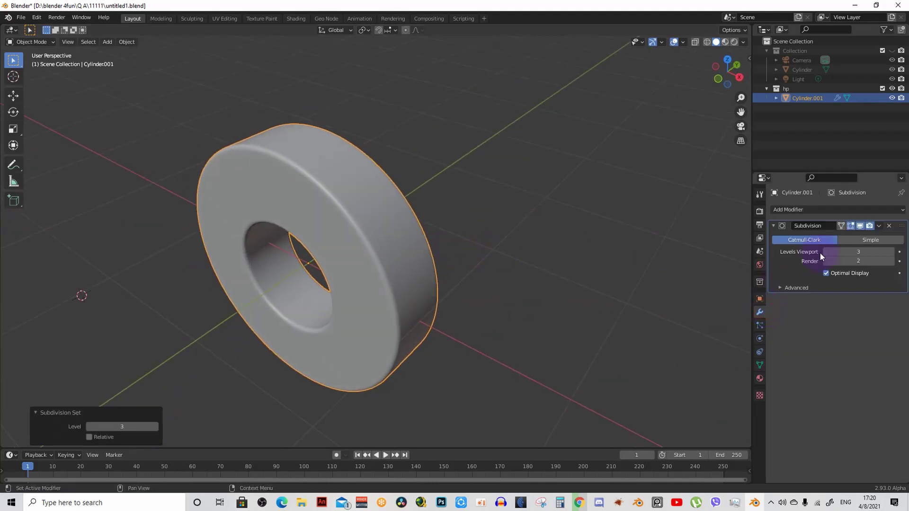
{"action": "left_click", "coordinate": [888, 226]}
{"action": "middle_click_drag", "start_coordinate": [455, 237], "coordinate": [415, 239]}
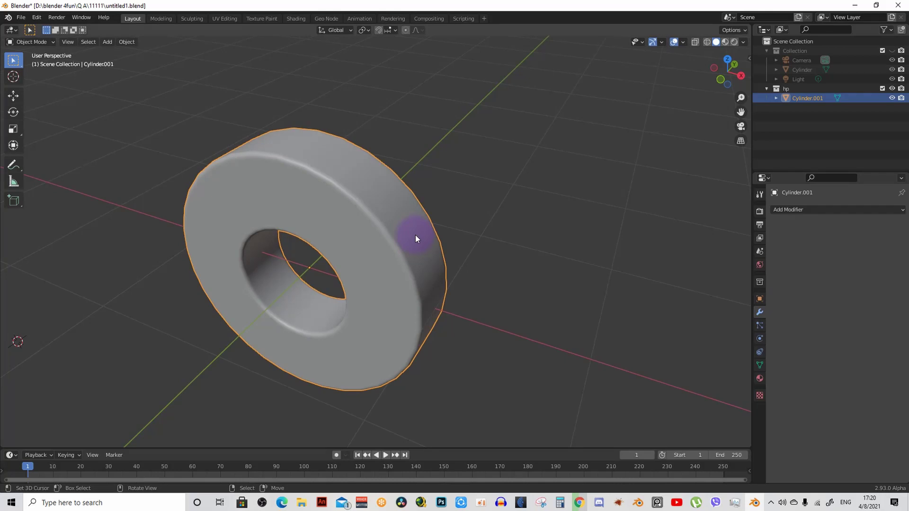
{"action": "middle_click_drag", "start_coordinate": [416, 235], "coordinate": [363, 193]}
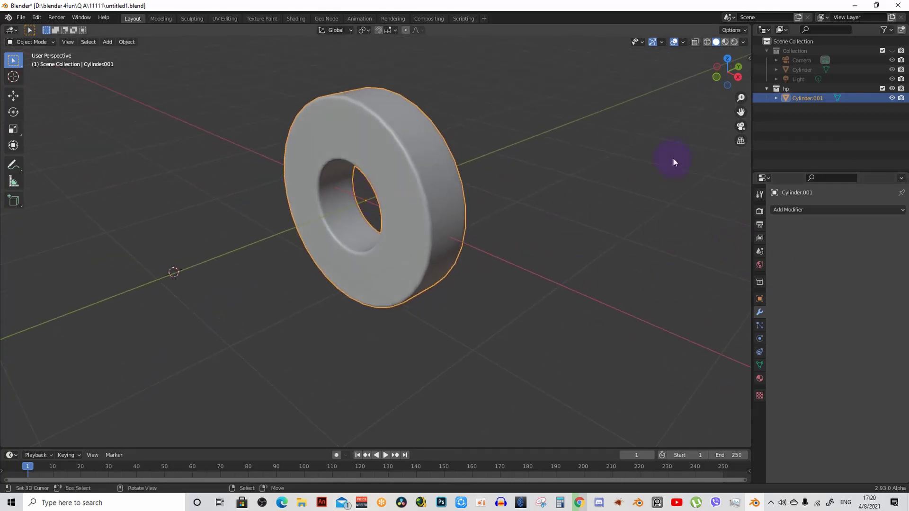
{"action": "middle_click_drag", "start_coordinate": [672, 157], "coordinate": [678, 160]}
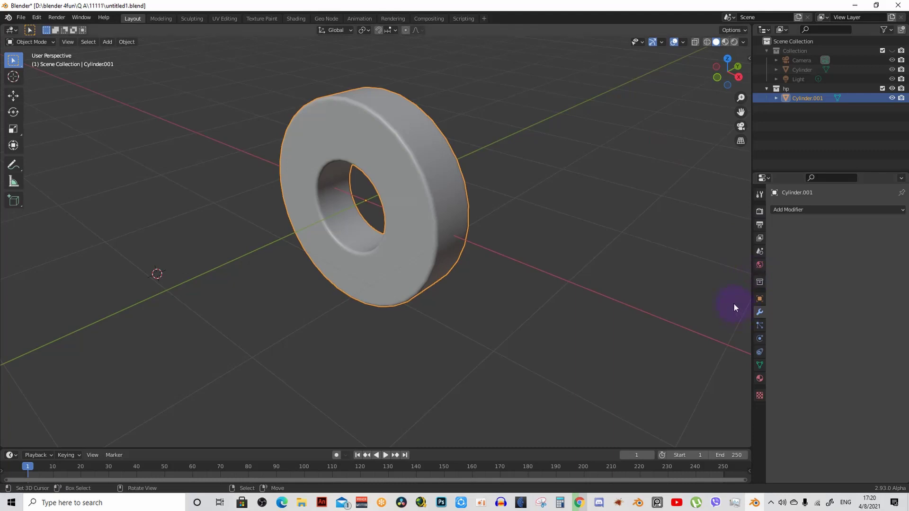
{"action": "middle_click_drag", "start_coordinate": [419, 181], "coordinate": [347, 152]}
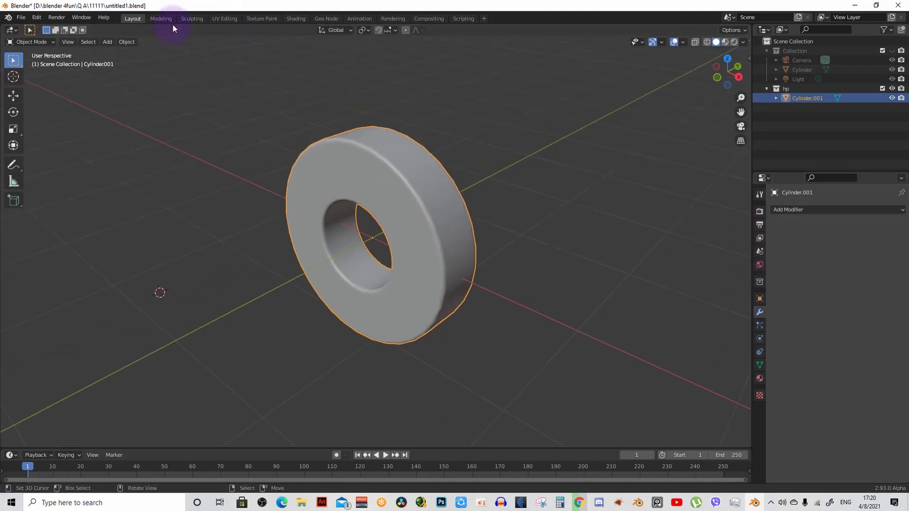
Enter Sculpt Mode on the ring and enable Dyntopo, accepting the vertex data warning
{"action": "left_click", "coordinate": [197, 16]}
{"action": "scroll", "coordinate": [521, 287], "scroll_direction": "up", "scroll_amount": 1}
{"action": "middle_click_drag", "start_coordinate": [521, 287], "coordinate": [529, 293], "text": "shift"}
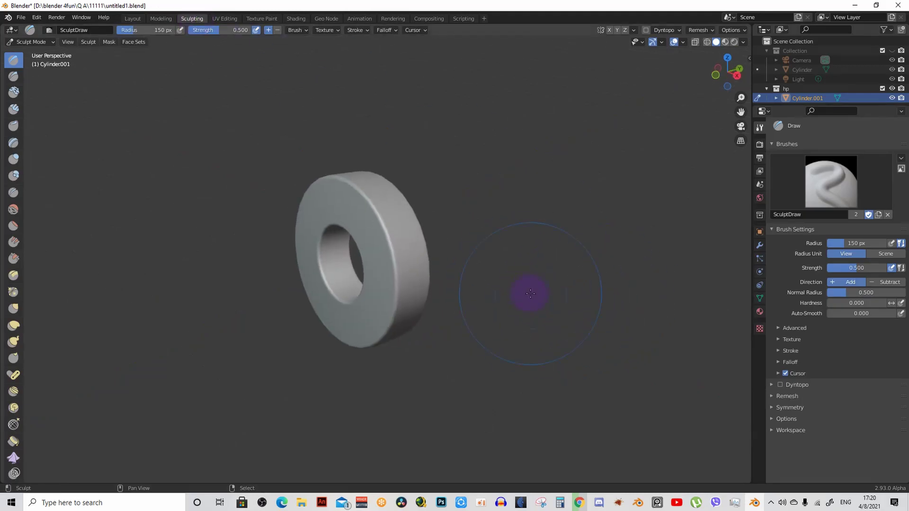
{"action": "left_click", "coordinate": [781, 385]}
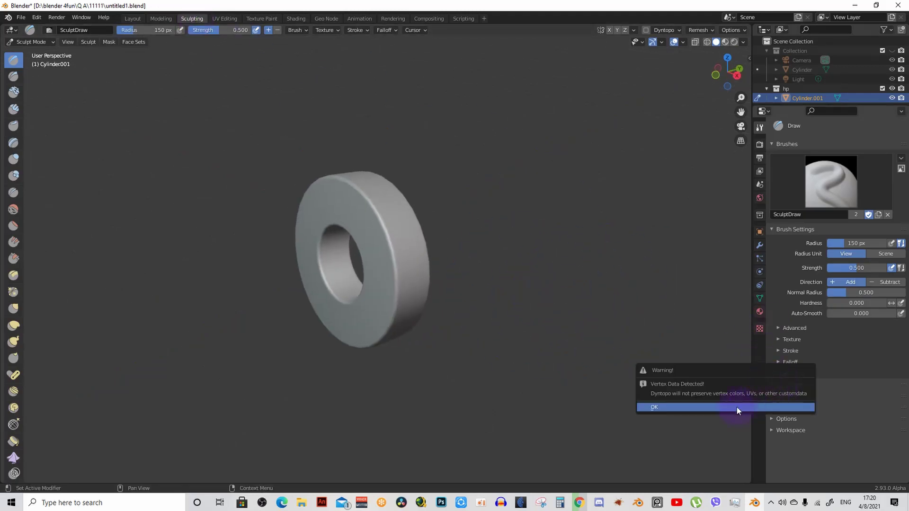
{"action": "left_click", "coordinate": [663, 407]}
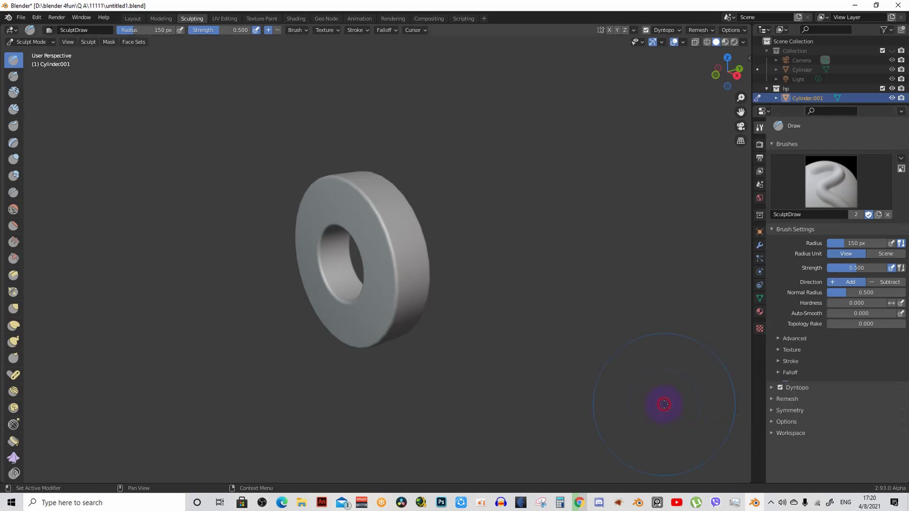
Set the brush radius to 22 px and select the Draw Sharp brush
{"action": "mouse_move", "coordinate": [540, 292]}
{"action": "middle_mouse_down"}
{"action": "mouse_move", "coordinate": [355, 214]}
{"action": "mouse_move", "coordinate": [376, 223]}
{"action": "mouse_move", "coordinate": [357, 227]}
{"action": "middle_mouse_up"}
{"action": "scroll", "coordinate": [403, 246], "scroll_direction": "up", "scroll_amount": 3}
{"action": "mouse_move", "coordinate": [403, 246]}
{"action": "middle_mouse_down"}
{"action": "mouse_move", "coordinate": [430, 246]}
{"action": "mouse_move", "coordinate": [432, 228]}
{"action": "mouse_move", "coordinate": [432, 247]}
{"action": "mouse_move", "coordinate": [448, 252]}
{"action": "mouse_move", "coordinate": [442, 237]}
{"action": "middle_mouse_up"}
{"action": "scroll", "coordinate": [432, 247], "scroll_direction": "up", "scroll_amount": 5}
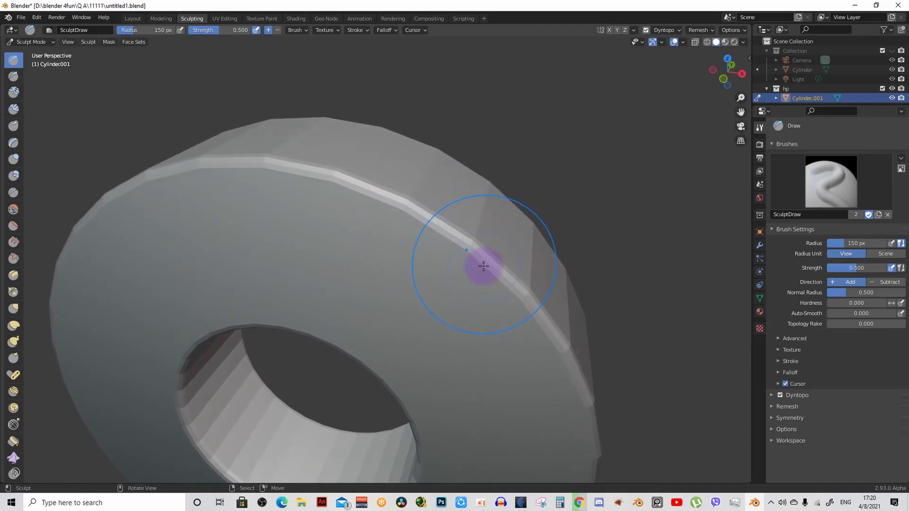
{"action": "left_click", "coordinate": [422, 258]}
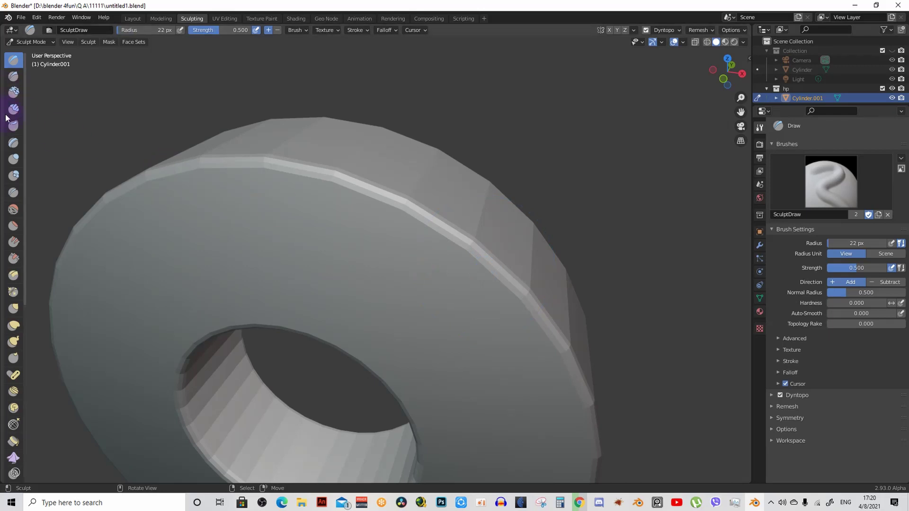
{"action": "left_click", "coordinate": [13, 75]}
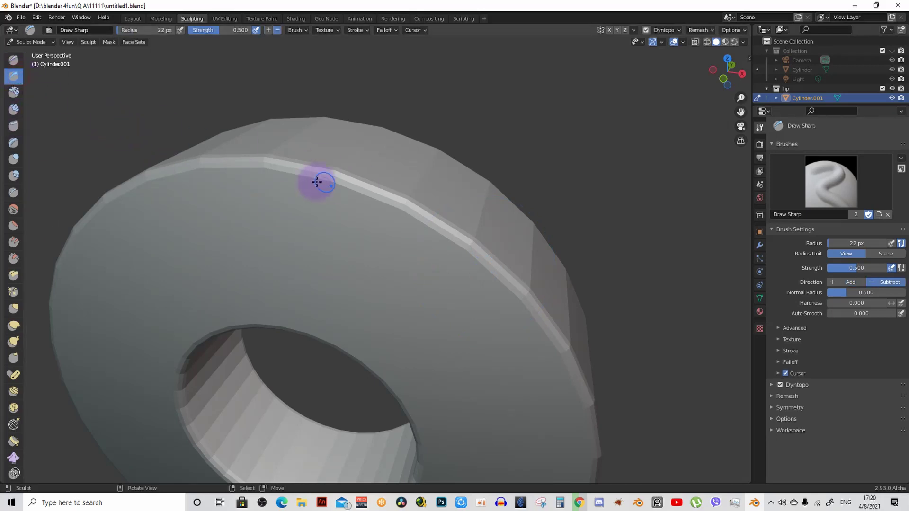
{"action": "middle_click_drag", "start_coordinate": [493, 206], "coordinate": [477, 212]}
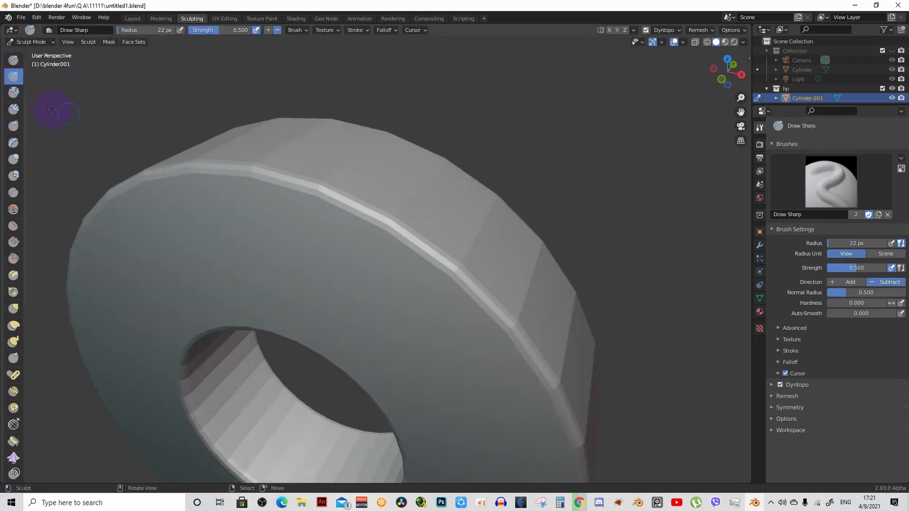
{"action": "middle_click_drag", "start_coordinate": [280, 197], "coordinate": [275, 194]}
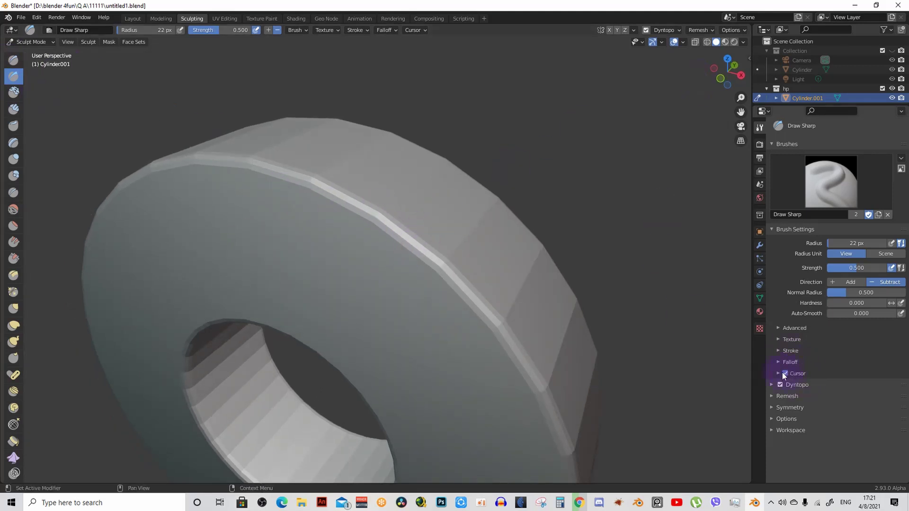
Set the Dyntopo Detail Size to 2 px and try a stroke on the ring's edge
{"action": "left_click", "coordinate": [772, 385]}
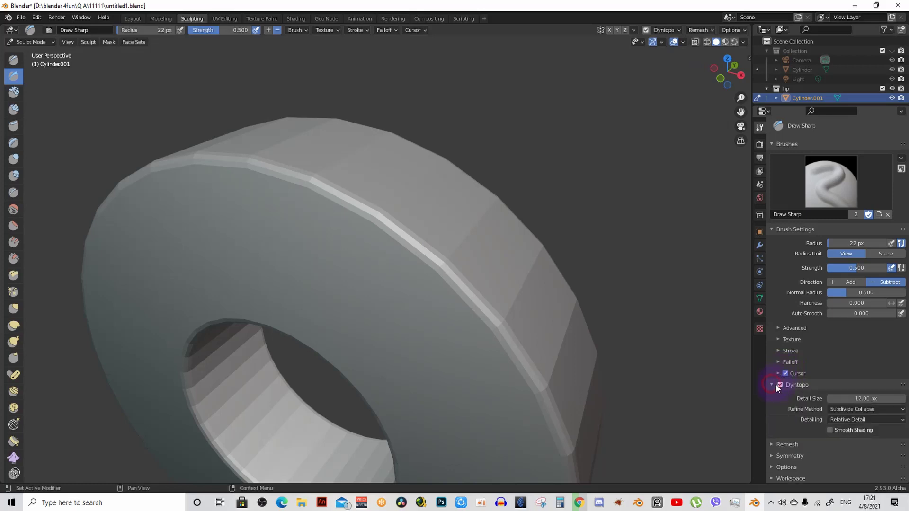
{"action": "left_click", "coordinate": [863, 398]}
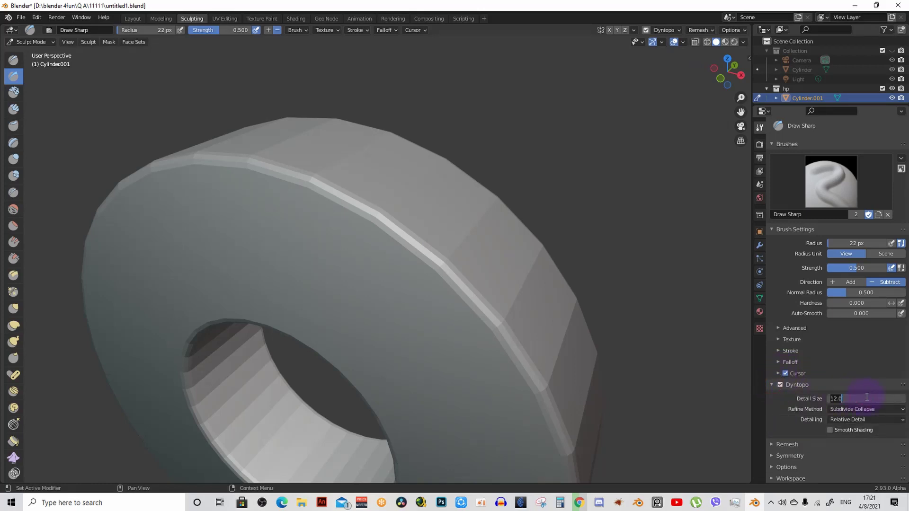
{"action": "type", "text": "2"}
{"action": "key", "text": "Return"}
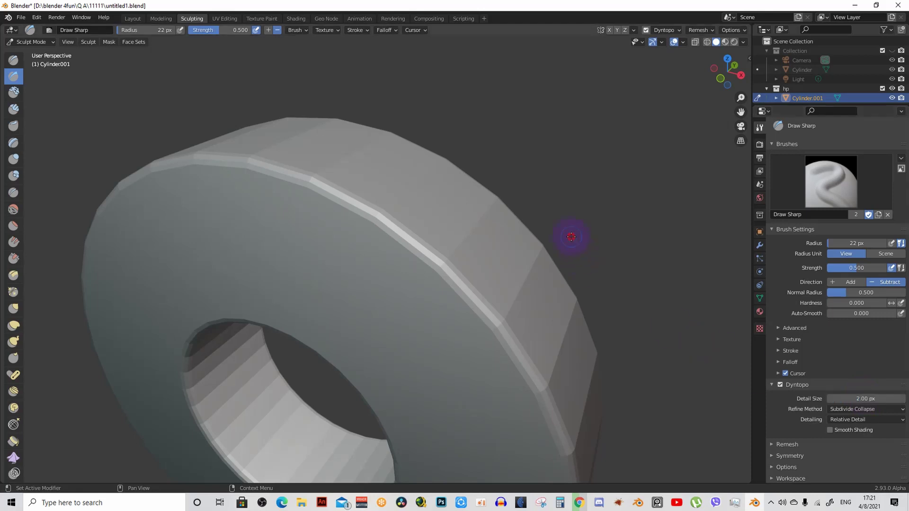
{"action": "left_click_drag", "start_coordinate": [423, 237], "coordinate": [400, 260]}
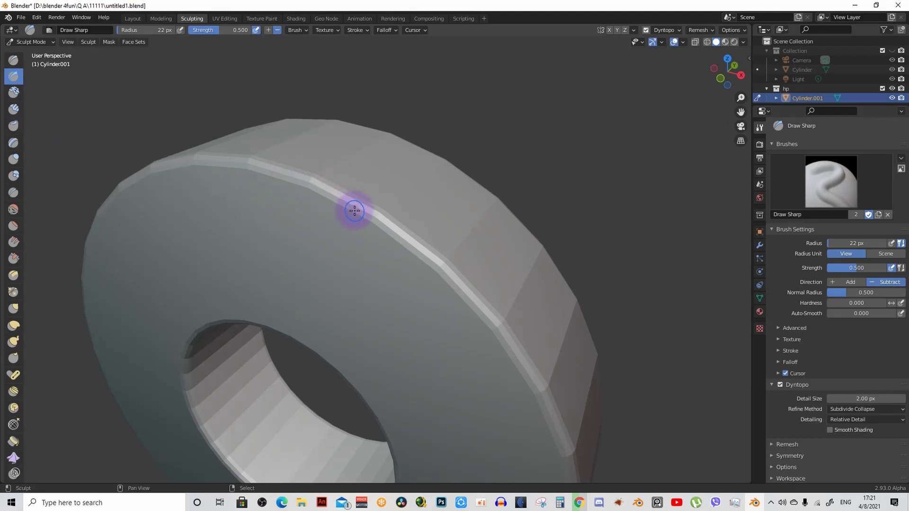
Raise Draw Sharp strength to 1.000, test a crease on the bevelled edge, then undo it
{"action": "key", "text": "shift+f"}
{"action": "left_click", "coordinate": [442, 208]}
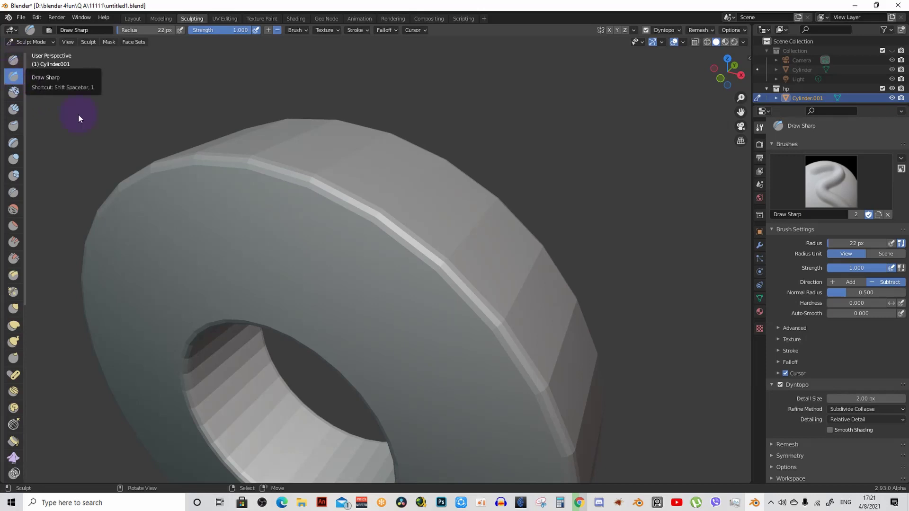
{"action": "mouse_move", "coordinate": [316, 182]}
{"action": "left_mouse_down"}
{"action": "mouse_move", "coordinate": [379, 218]}
{"action": "mouse_move", "coordinate": [334, 189]}
{"action": "left_mouse_up"}
{"action": "middle_click_drag", "start_coordinate": [403, 215], "coordinate": [392, 215]}
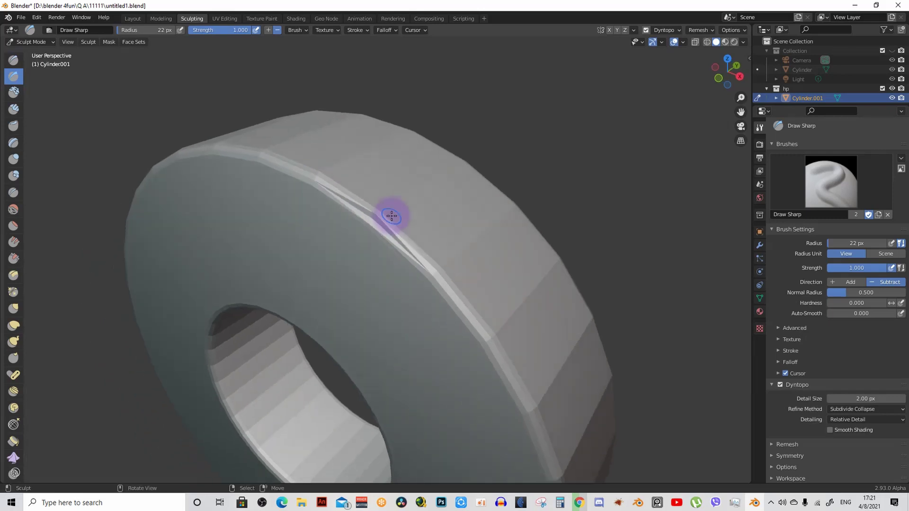
{"action": "key", "text": "ctrl+z"}
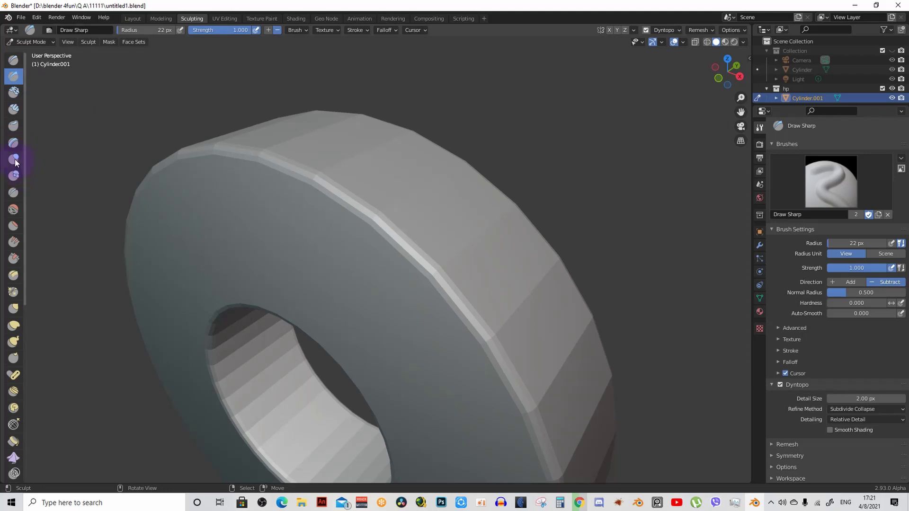
Select the Crease brush and press short creases into the ring's outer edge
{"action": "left_click", "coordinate": [13, 192]}
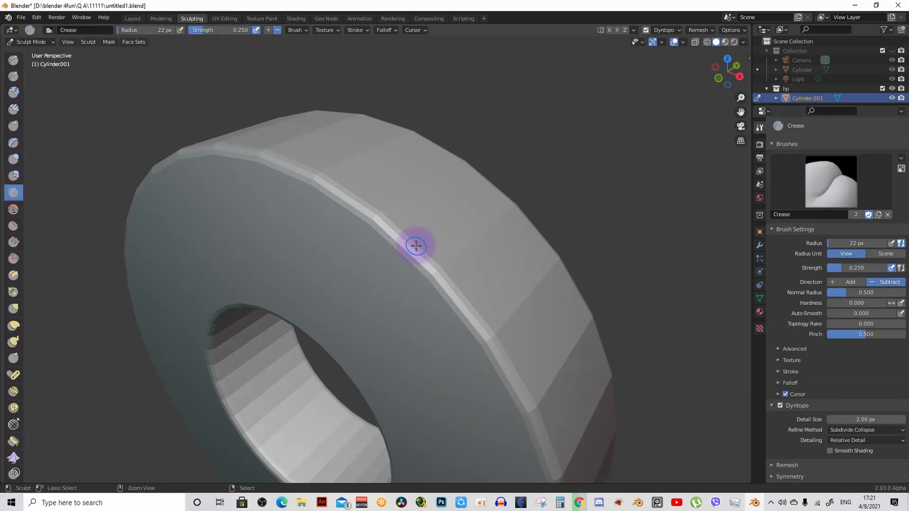
{"action": "mouse_move", "coordinate": [417, 245]}
{"action": "left_mouse_down"}
{"action": "mouse_move", "coordinate": [394, 264]}
{"action": "mouse_move", "coordinate": [428, 234]}
{"action": "left_mouse_up"}
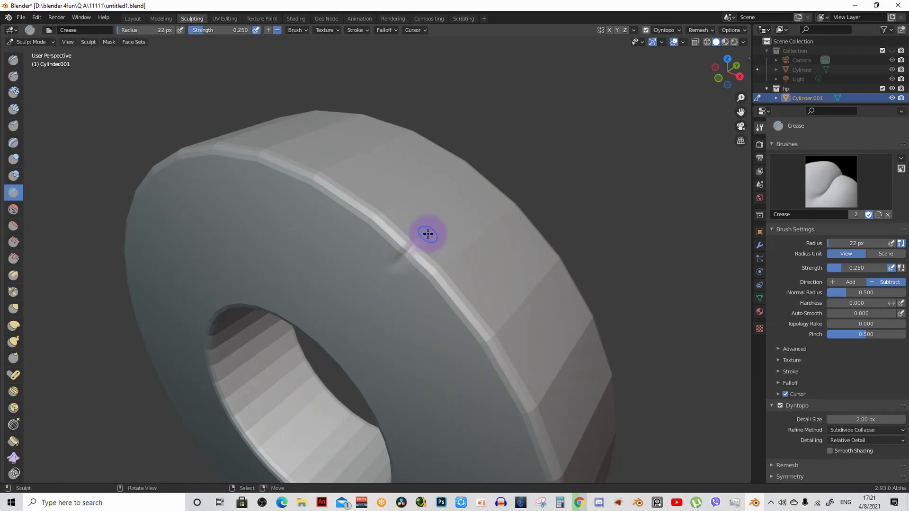
{"action": "mouse_move", "coordinate": [406, 244]}
{"action": "middle_mouse_down"}
{"action": "mouse_move", "coordinate": [385, 237]}
{"action": "mouse_move", "coordinate": [394, 266]}
{"action": "middle_mouse_up"}
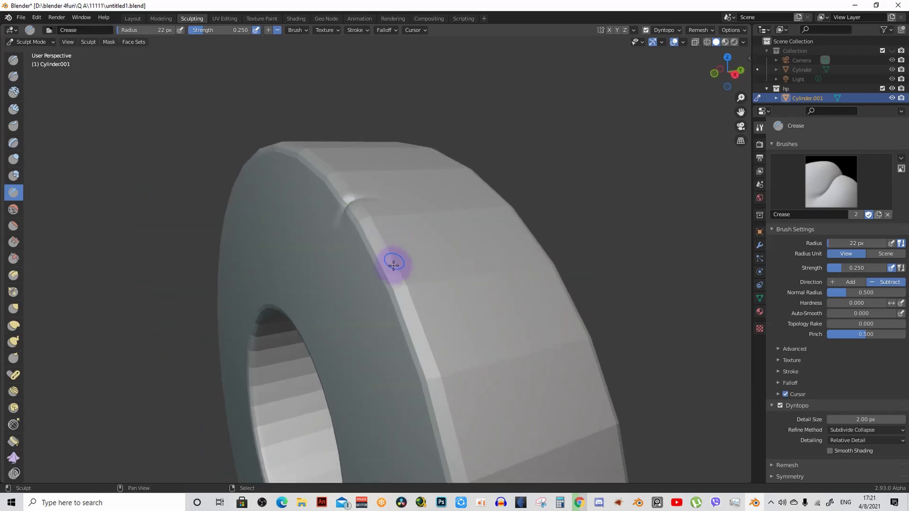
{"action": "middle_click_drag", "start_coordinate": [548, 260], "coordinate": [398, 256]}
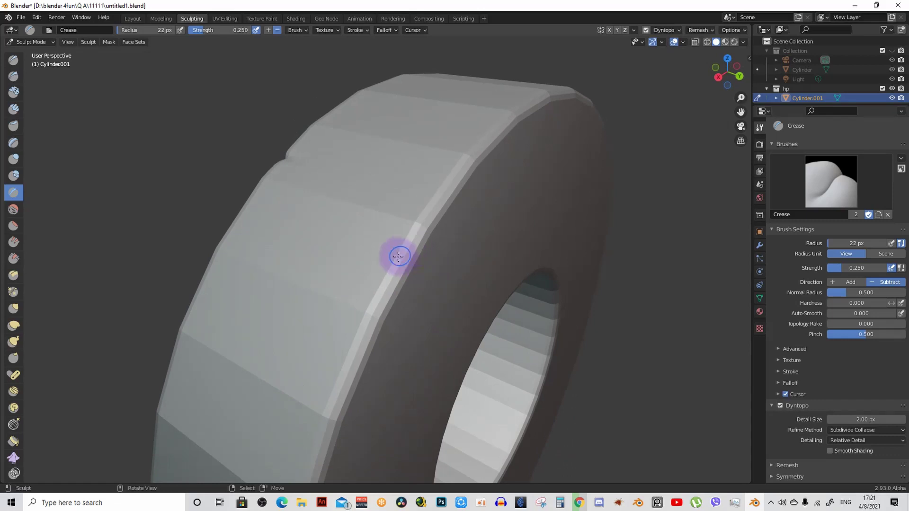
{"action": "mouse_move", "coordinate": [395, 257]}
{"action": "left_mouse_down", "text": "ctrl"}
{"action": "mouse_move", "coordinate": [418, 279]}
{"action": "mouse_move", "coordinate": [396, 257]}
{"action": "left_mouse_up", "text": "ctrl"}
Expand the Crease brush's Stroke and Falloff panels, browsing cursor and stabilizer options
{"action": "mouse_move", "coordinate": [396, 257]}
{"action": "middle_mouse_down"}
{"action": "mouse_move", "coordinate": [422, 264]}
{"action": "mouse_move", "coordinate": [418, 244]}
{"action": "middle_mouse_up"}
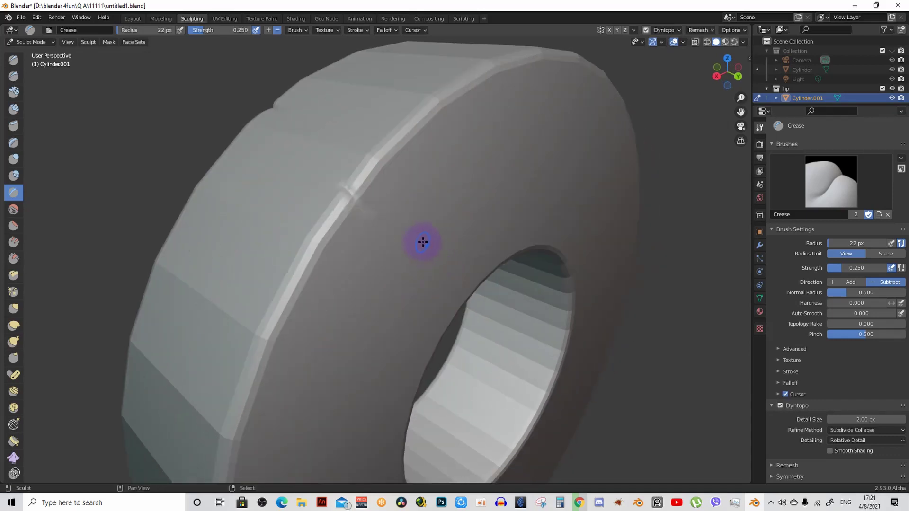
{"action": "scroll", "coordinate": [786, 425], "scroll_direction": "down", "scroll_amount": 1}
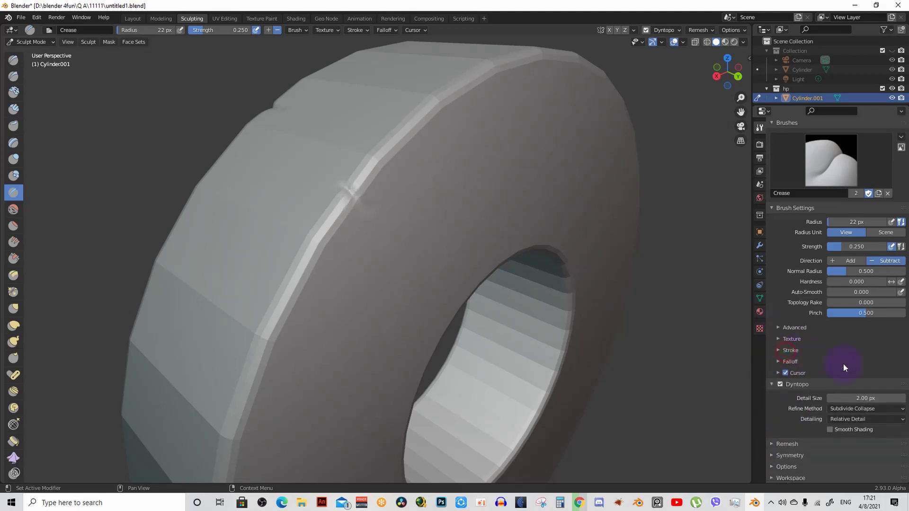
{"action": "left_click", "coordinate": [790, 351]}
{"action": "scroll", "coordinate": [800, 418], "scroll_direction": "down", "scroll_amount": 5}
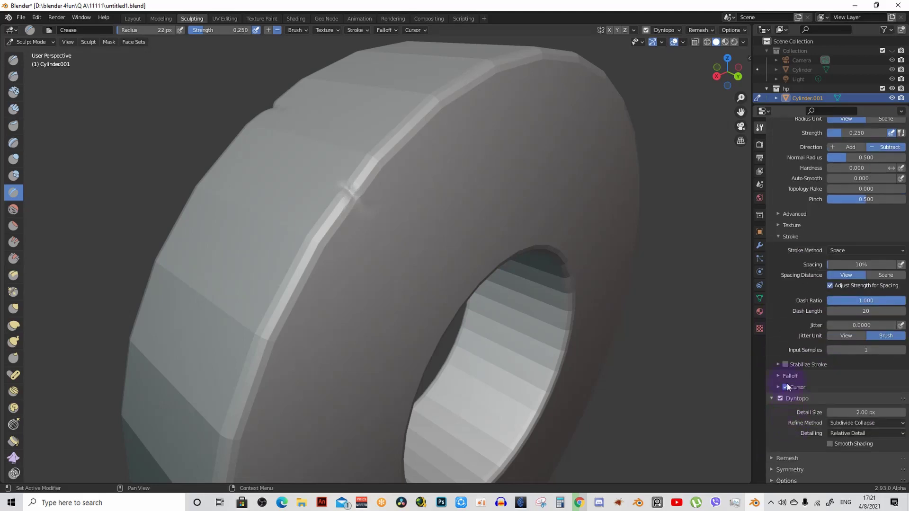
{"action": "left_click", "coordinate": [786, 375]}
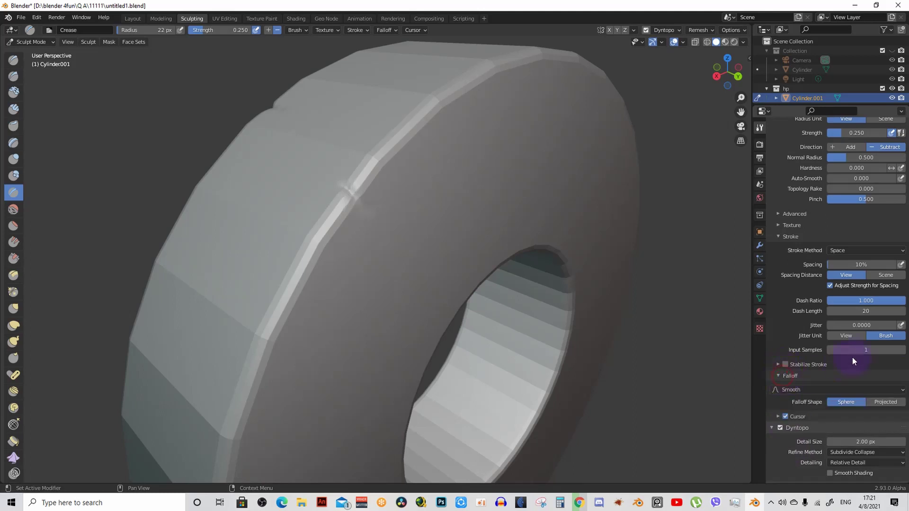
{"action": "scroll", "coordinate": [828, 360], "scroll_direction": "down", "scroll_amount": 2}
{"action": "left_click", "coordinate": [780, 373]}
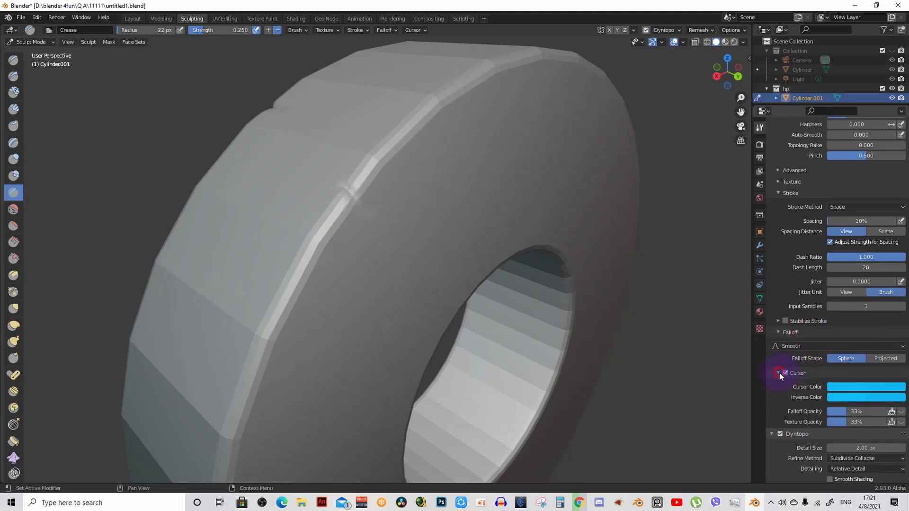
{"action": "left_click", "coordinate": [785, 373]}
{"action": "left_click", "coordinate": [775, 376]}
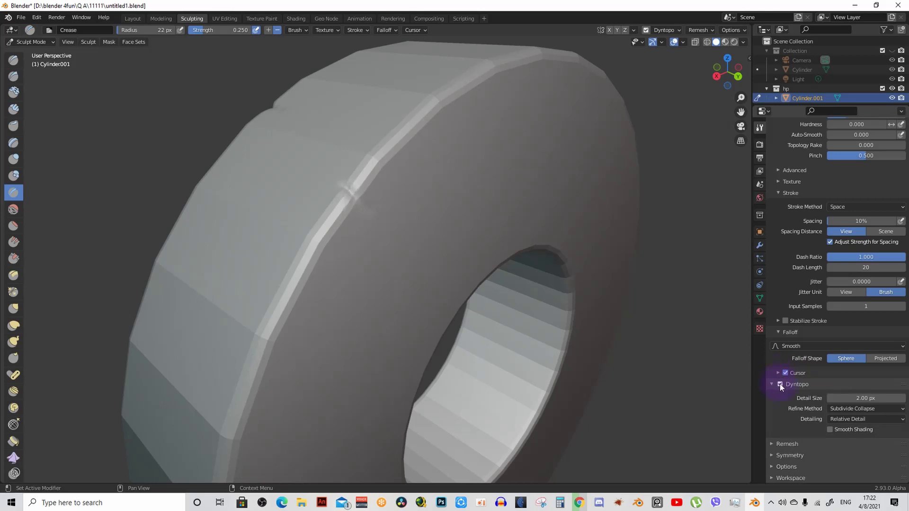
{"action": "left_click", "coordinate": [779, 321]}
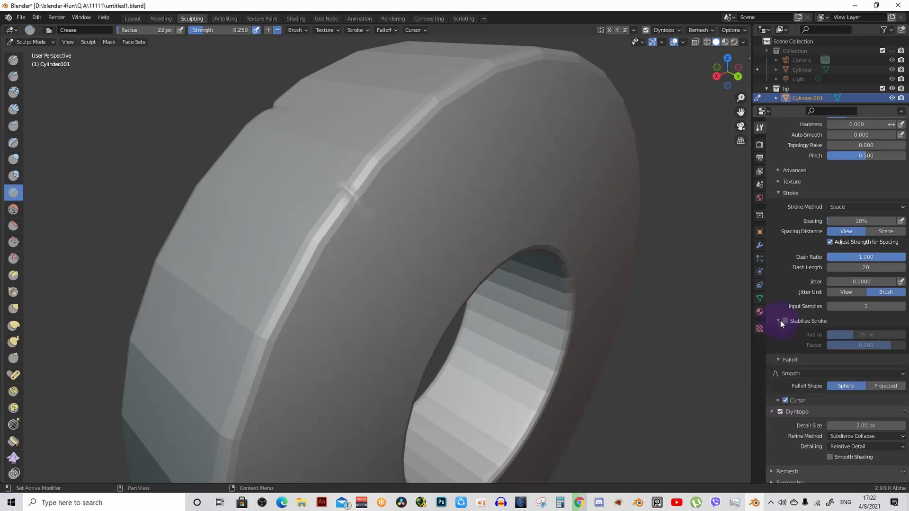
{"action": "left_click", "coordinate": [777, 321]}
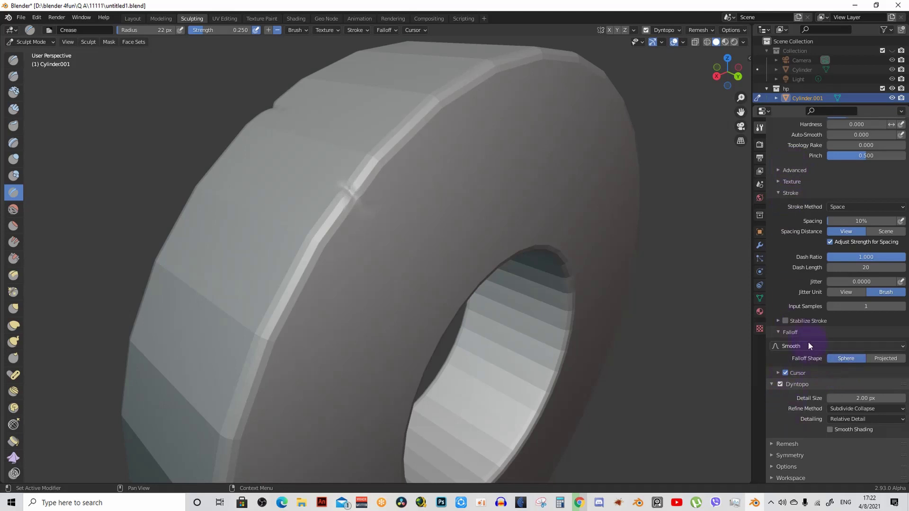
Pick Sharp from the falloff curve preset list
{"action": "left_click", "coordinate": [846, 345]}
{"action": "left_click", "coordinate": [846, 344]}
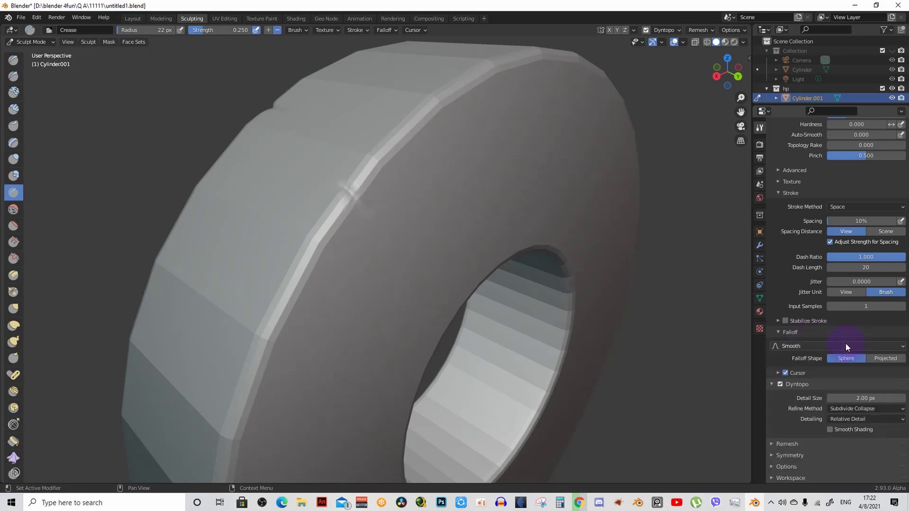
{"action": "left_click", "coordinate": [777, 374]}
{"action": "left_click", "coordinate": [776, 373]}
{"action": "left_click", "coordinate": [801, 346]}
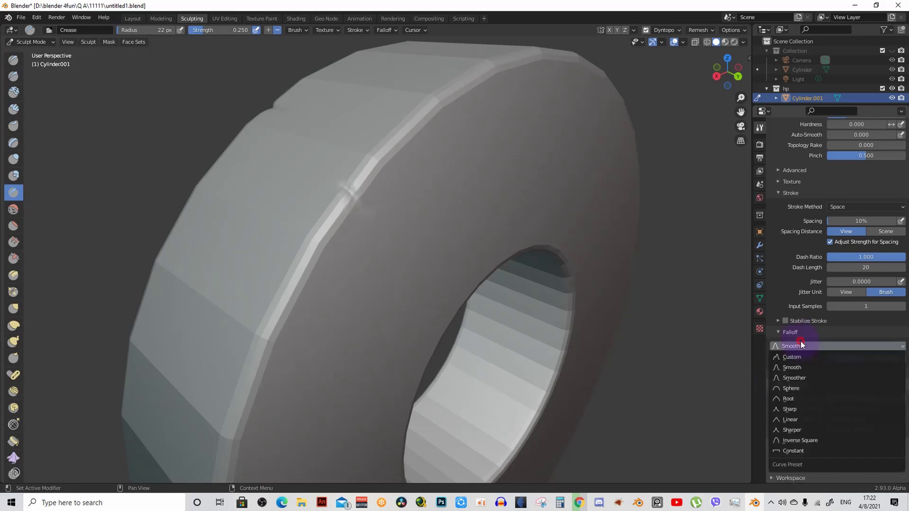
{"action": "left_click", "coordinate": [789, 409]}
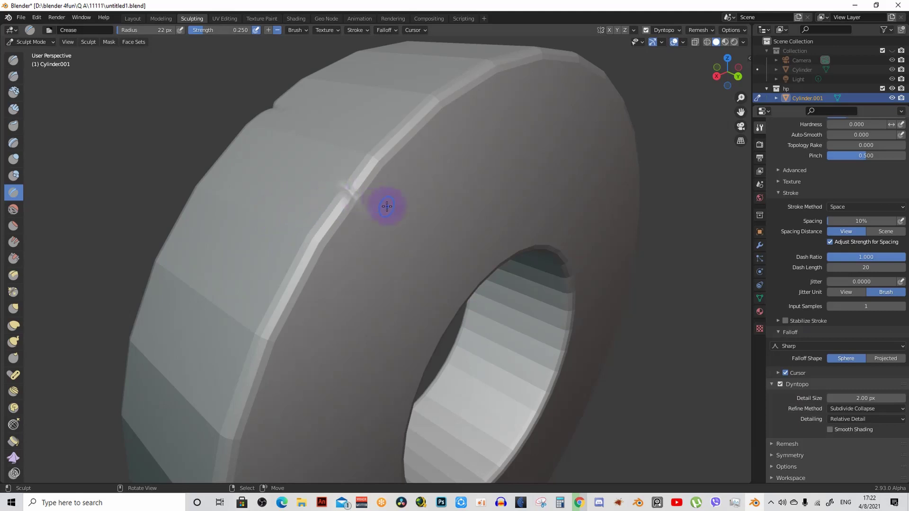
Enlarge the Crease brush radius to 38 px
{"action": "middle_click_drag", "start_coordinate": [384, 205], "coordinate": [351, 202]}
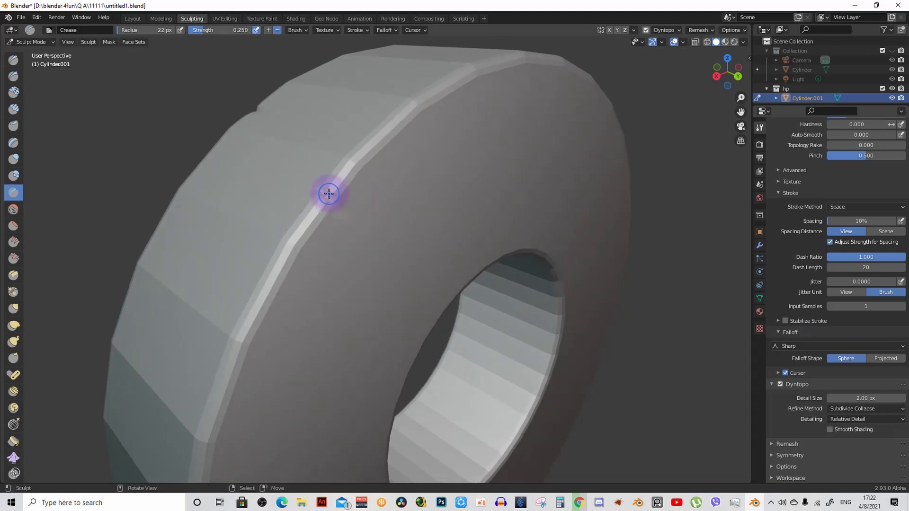
{"action": "key", "text": "f"}
{"action": "left_click", "coordinate": [408, 231]}
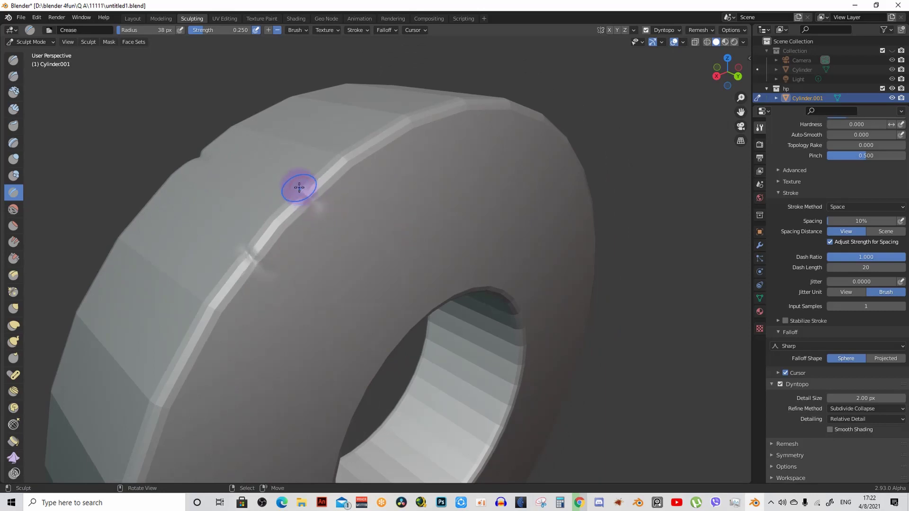
{"action": "mouse_move", "coordinate": [300, 188]}
{"action": "middle_mouse_down"}
{"action": "mouse_move", "coordinate": [326, 222]}
{"action": "mouse_move", "coordinate": [246, 254]}
{"action": "middle_mouse_up"}
{"action": "mouse_move", "coordinate": [399, 178]}
{"action": "middle_mouse_down"}
{"action": "mouse_move", "coordinate": [365, 182]}
{"action": "mouse_move", "coordinate": [399, 200]}
{"action": "mouse_move", "coordinate": [449, 269]}
{"action": "mouse_move", "coordinate": [470, 245]}
{"action": "middle_mouse_up"}
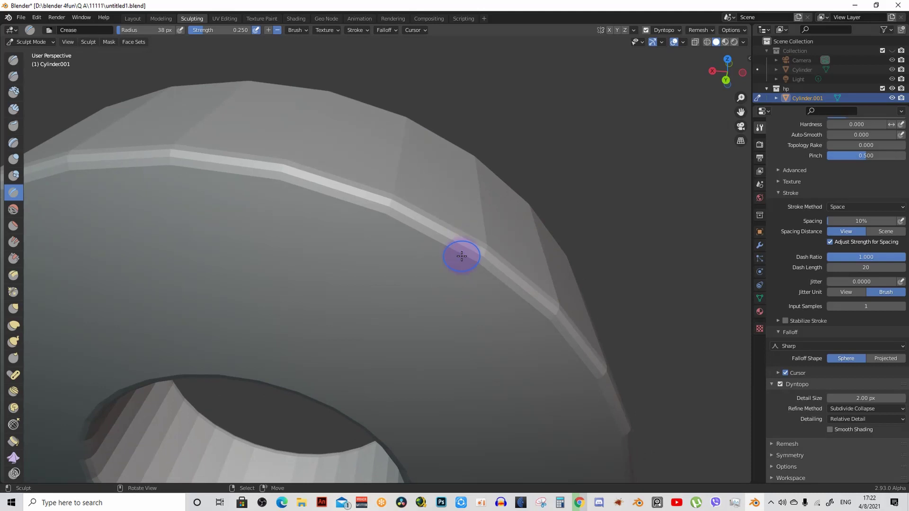
Carve several crease dents across the ring's rim edge
{"action": "left_click_drag", "start_coordinate": [459, 251], "coordinate": [450, 268]}
{"action": "mouse_move", "coordinate": [506, 261]}
{"action": "middle_mouse_down"}
{"action": "mouse_move", "coordinate": [426, 254]}
{"action": "mouse_move", "coordinate": [430, 302]}
{"action": "middle_mouse_up"}
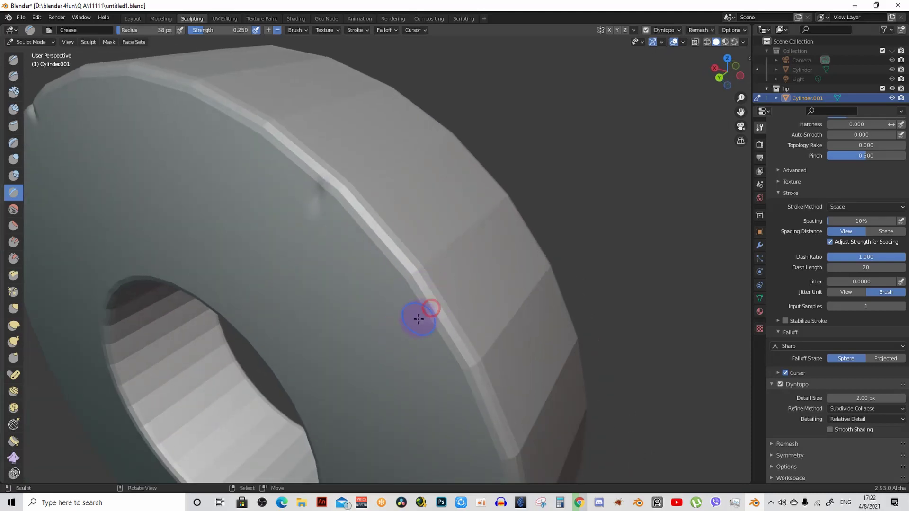
{"action": "left_click_drag", "start_coordinate": [439, 309], "coordinate": [400, 327]}
{"action": "left_click_drag", "start_coordinate": [469, 290], "coordinate": [443, 314]}
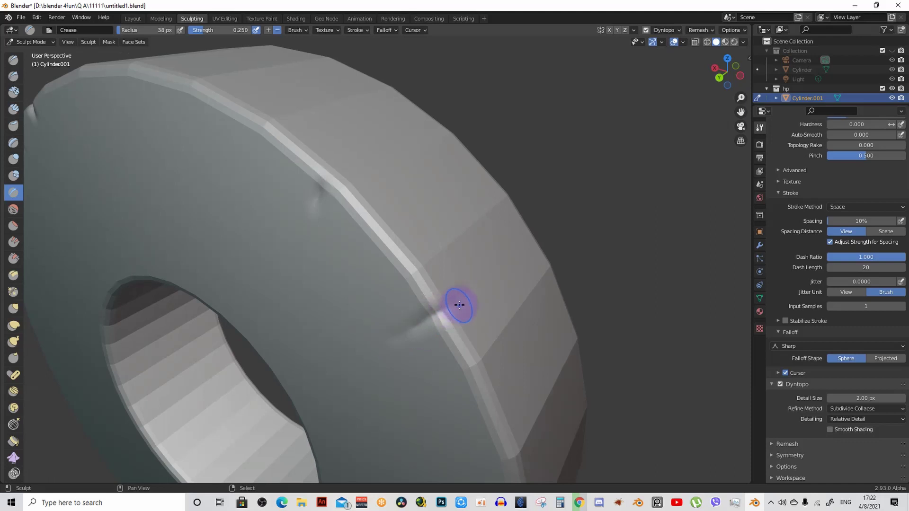
{"action": "middle_click_drag", "start_coordinate": [459, 305], "coordinate": [382, 308]}
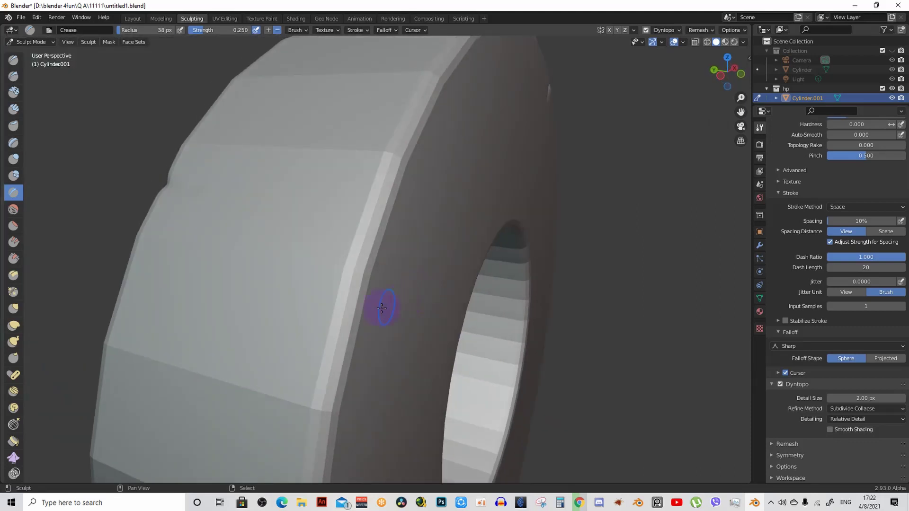
{"action": "mouse_move", "coordinate": [382, 308]}
{"action": "left_mouse_down"}
{"action": "mouse_move", "coordinate": [320, 319]}
{"action": "mouse_move", "coordinate": [349, 331]}
{"action": "mouse_move", "coordinate": [320, 310]}
{"action": "mouse_move", "coordinate": [332, 313]}
{"action": "left_mouse_up"}
Crease across the ring's face and add a small dent on the rim
{"action": "mouse_move", "coordinate": [331, 313]}
{"action": "middle_mouse_down"}
{"action": "mouse_move", "coordinate": [371, 325]}
{"action": "mouse_move", "coordinate": [244, 305]}
{"action": "mouse_move", "coordinate": [308, 339]}
{"action": "mouse_move", "coordinate": [231, 341]}
{"action": "mouse_move", "coordinate": [235, 326]}
{"action": "middle_mouse_up"}
{"action": "mouse_move", "coordinate": [235, 327]}
{"action": "left_mouse_down"}
{"action": "mouse_move", "coordinate": [274, 306]}
{"action": "mouse_move", "coordinate": [229, 322]}
{"action": "mouse_move", "coordinate": [316, 297]}
{"action": "mouse_move", "coordinate": [218, 331]}
{"action": "mouse_move", "coordinate": [308, 304]}
{"action": "left_mouse_up"}
{"action": "mouse_move", "coordinate": [308, 304]}
{"action": "middle_mouse_down"}
{"action": "mouse_move", "coordinate": [266, 310]}
{"action": "mouse_move", "coordinate": [337, 339]}
{"action": "mouse_move", "coordinate": [357, 362]}
{"action": "mouse_move", "coordinate": [308, 348]}
{"action": "middle_mouse_up"}
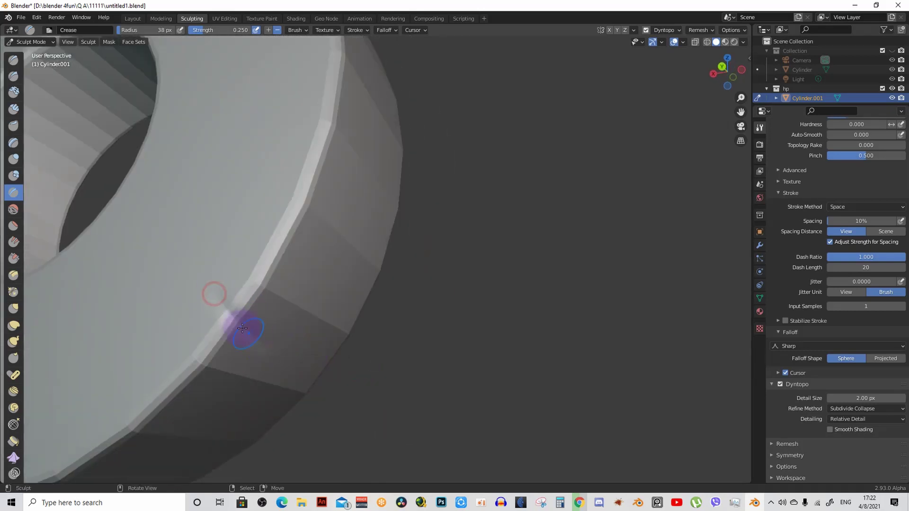
{"action": "middle_click_drag", "start_coordinate": [224, 324], "coordinate": [363, 345]}
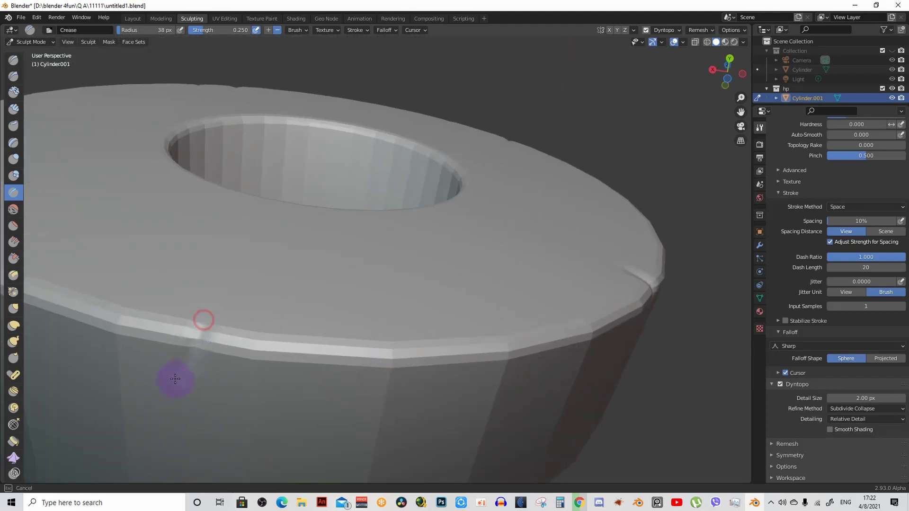
{"action": "middle_click_drag", "start_coordinate": [184, 363], "coordinate": [255, 294]}
{"action": "left_click_drag", "start_coordinate": [259, 279], "coordinate": [296, 266]}
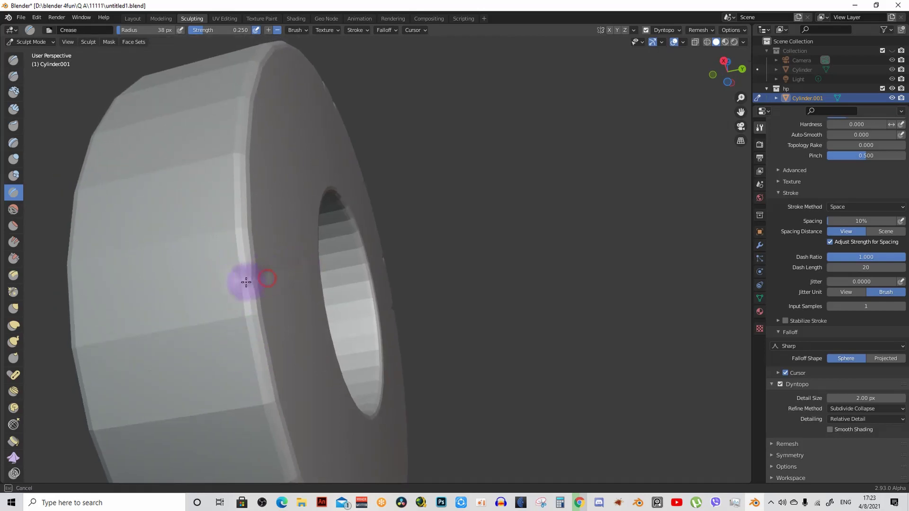
{"action": "middle_click_drag", "start_coordinate": [279, 272], "coordinate": [420, 356]}
{"action": "scroll", "coordinate": [345, 343], "scroll_direction": "down", "scroll_amount": 5}
Crease small notches beside the rim and at the edge of the hole
{"action": "middle_click_drag", "start_coordinate": [343, 377], "coordinate": [341, 341], "text": "shift"}
{"action": "scroll", "coordinate": [339, 338], "scroll_direction": "up", "scroll_amount": 4}
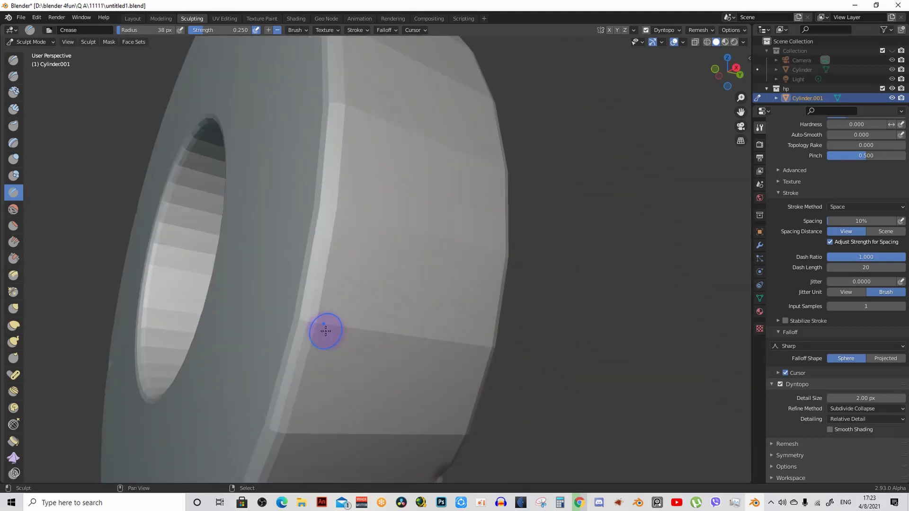
{"action": "left_click_drag", "start_coordinate": [291, 258], "coordinate": [332, 269]}
{"action": "scroll", "coordinate": [320, 287], "scroll_direction": "down", "scroll_amount": 4}
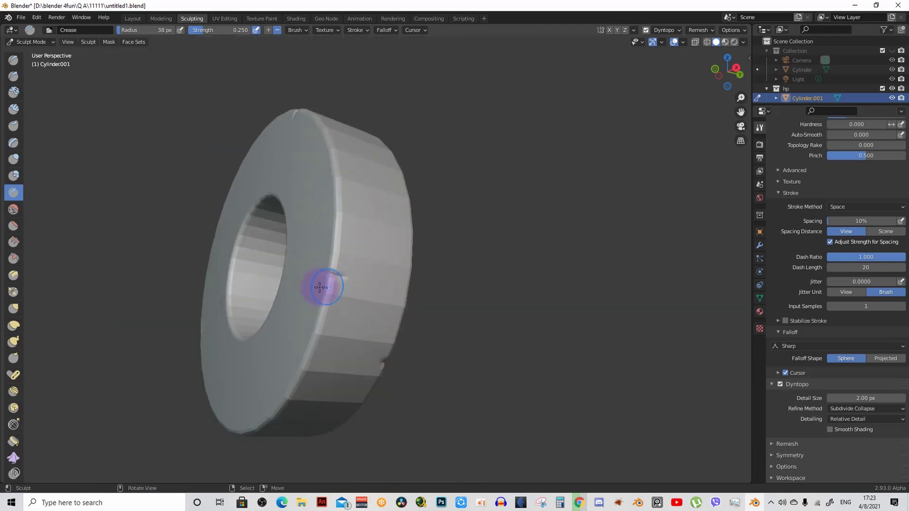
{"action": "middle_click_drag", "start_coordinate": [319, 287], "coordinate": [371, 279]}
{"action": "scroll", "coordinate": [347, 345], "scroll_direction": "up", "scroll_amount": 2}
{"action": "middle_click_drag", "start_coordinate": [347, 345], "coordinate": [384, 303]}
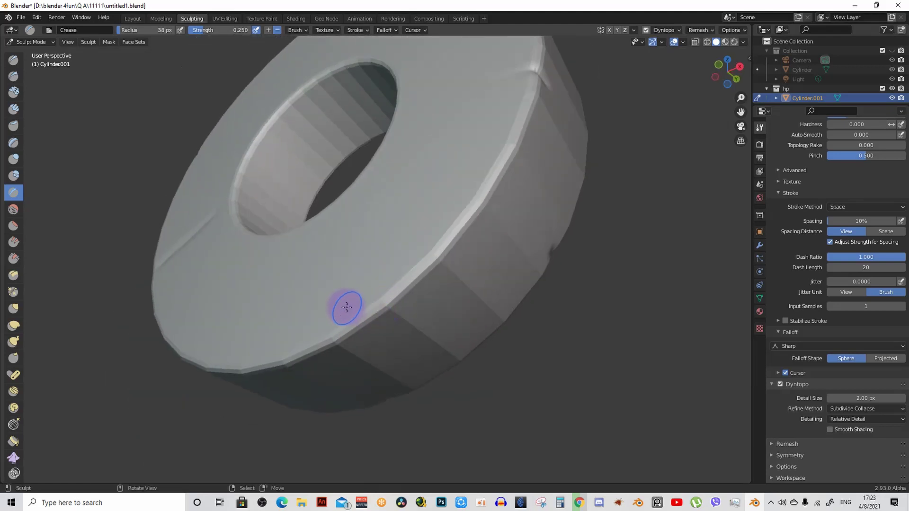
{"action": "left_click_drag", "start_coordinate": [361, 314], "coordinate": [376, 329]}
{"action": "middle_click_drag", "start_coordinate": [290, 296], "coordinate": [431, 346], "text": "shift"}
{"action": "middle_click_drag", "start_coordinate": [413, 239], "coordinate": [416, 292]}
{"action": "left_click_drag", "start_coordinate": [411, 317], "coordinate": [411, 345]}
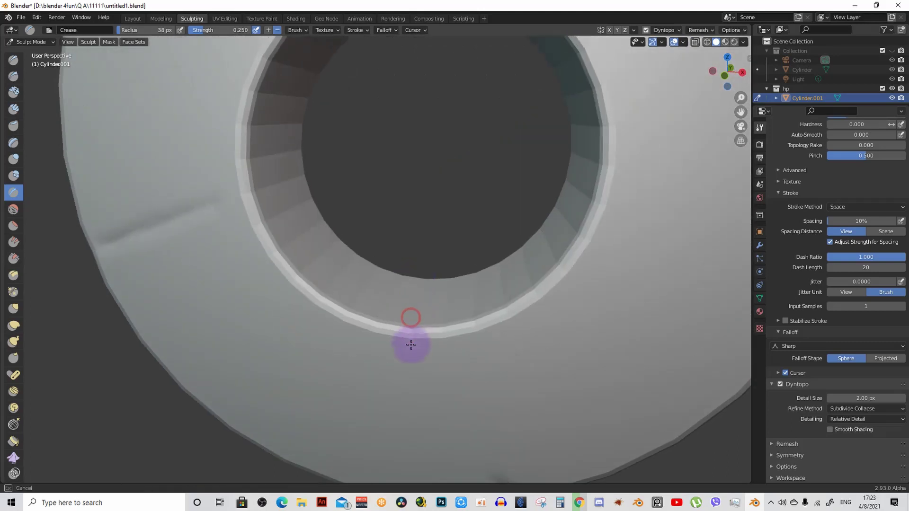
Crease the inner rim and draw two creases across the ring's face
{"action": "mouse_move", "coordinate": [414, 354]}
{"action": "middle_mouse_down"}
{"action": "mouse_move", "coordinate": [349, 369]}
{"action": "mouse_move", "coordinate": [211, 353]}
{"action": "mouse_move", "coordinate": [228, 331]}
{"action": "mouse_move", "coordinate": [203, 321]}
{"action": "mouse_move", "coordinate": [205, 310]}
{"action": "middle_mouse_up"}
{"action": "mouse_move", "coordinate": [205, 311]}
{"action": "left_mouse_down"}
{"action": "mouse_move", "coordinate": [226, 290]}
{"action": "mouse_move", "coordinate": [216, 307]}
{"action": "left_mouse_up"}
{"action": "mouse_move", "coordinate": [215, 293]}
{"action": "middle_mouse_down"}
{"action": "mouse_move", "coordinate": [210, 310]}
{"action": "mouse_move", "coordinate": [258, 269]}
{"action": "mouse_move", "coordinate": [169, 295]}
{"action": "mouse_move", "coordinate": [213, 267]}
{"action": "middle_mouse_up"}
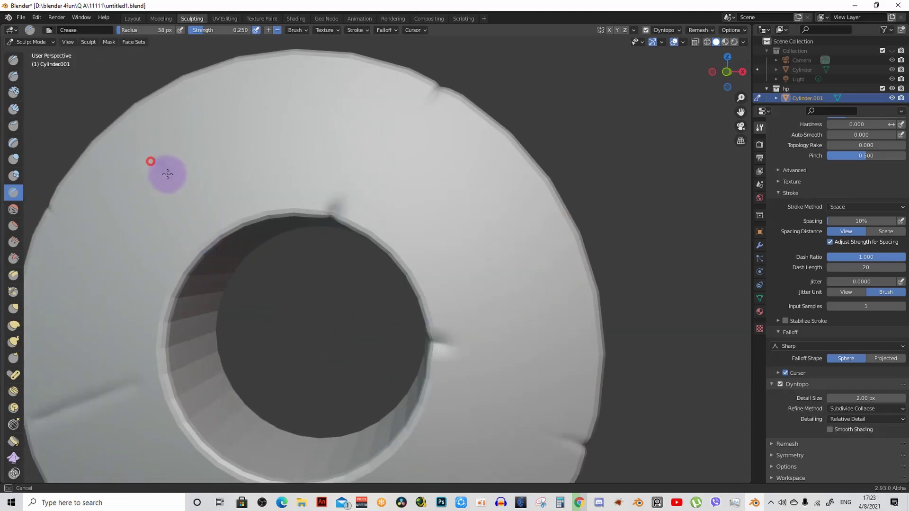
{"action": "left_click_drag", "start_coordinate": [168, 172], "coordinate": [198, 207]}
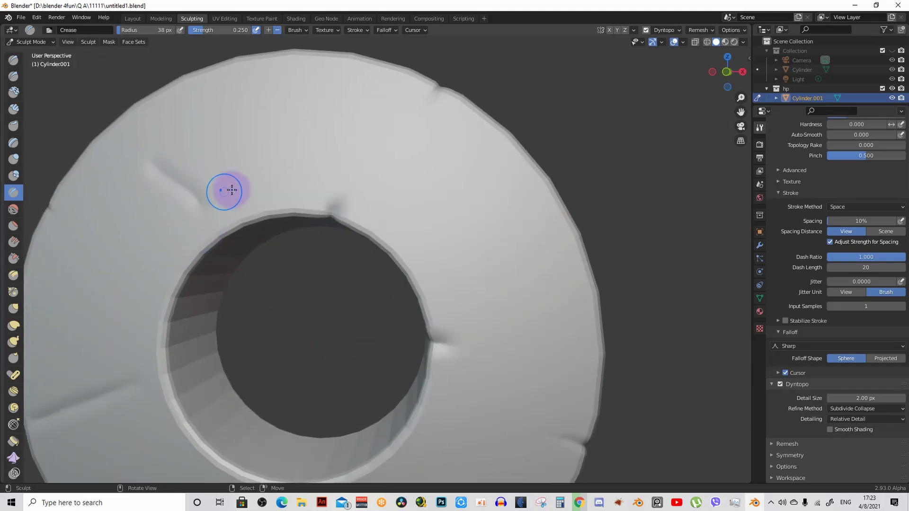
{"action": "middle_click_drag", "start_coordinate": [231, 189], "coordinate": [361, 146], "text": "shift"}
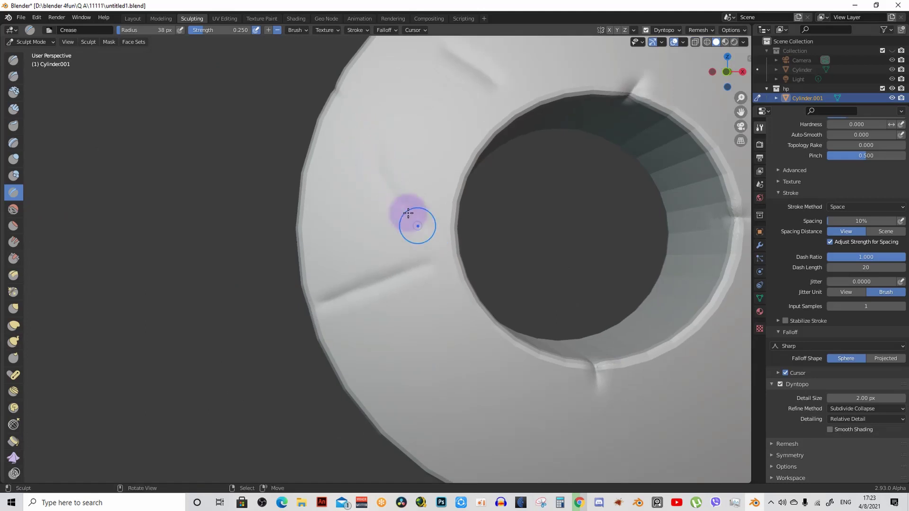
{"action": "left_click_drag", "start_coordinate": [374, 157], "coordinate": [426, 217]}
Add several creases across the inner rim, then return to the Draw Sharp brush
{"action": "mouse_move", "coordinate": [426, 218]}
{"action": "middle_mouse_down", "text": "shift"}
{"action": "mouse_move", "coordinate": [355, 214]}
{"action": "mouse_move", "coordinate": [343, 283]}
{"action": "mouse_move", "coordinate": [189, 290]}
{"action": "mouse_move", "coordinate": [233, 283]}
{"action": "middle_mouse_up", "text": "shift"}
{"action": "left_click_drag", "start_coordinate": [270, 276], "coordinate": [300, 293]}
{"action": "mouse_move", "coordinate": [299, 294]}
{"action": "middle_mouse_down"}
{"action": "mouse_move", "coordinate": [275, 274]}
{"action": "mouse_move", "coordinate": [386, 321]}
{"action": "mouse_move", "coordinate": [345, 365]}
{"action": "middle_mouse_up"}
{"action": "mouse_move", "coordinate": [338, 290]}
{"action": "left_mouse_down"}
{"action": "mouse_move", "coordinate": [315, 329]}
{"action": "mouse_move", "coordinate": [322, 331]}
{"action": "left_mouse_up"}
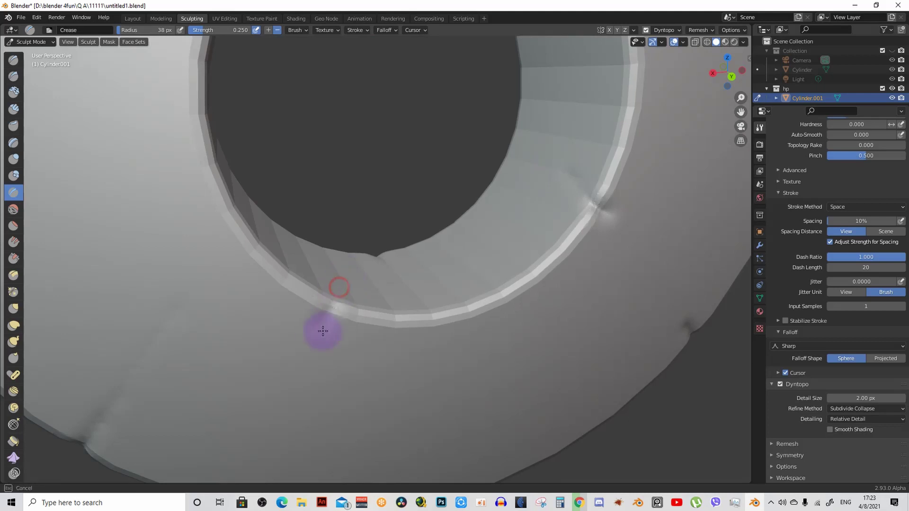
{"action": "middle_click_drag", "start_coordinate": [332, 288], "coordinate": [297, 319]}
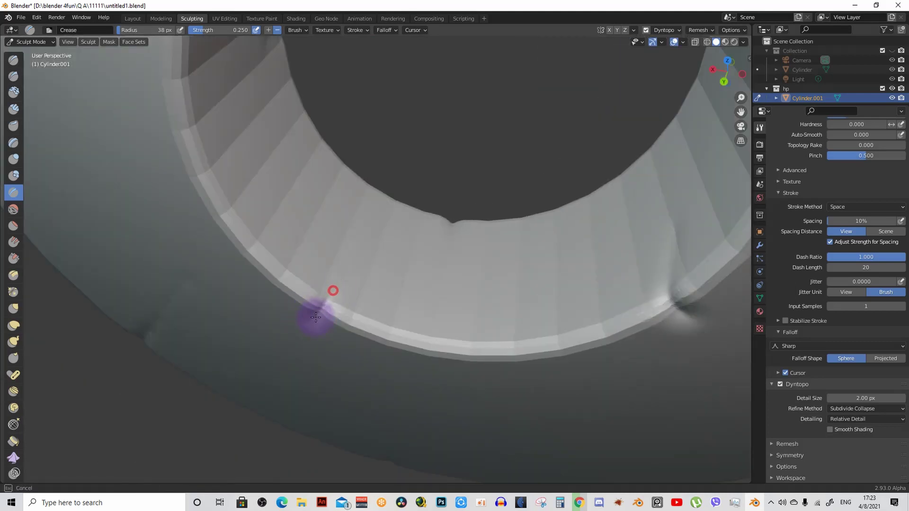
{"action": "left_click_drag", "start_coordinate": [323, 314], "coordinate": [318, 323]}
{"action": "middle_click_drag", "start_coordinate": [327, 318], "coordinate": [380, 230]}
{"action": "mouse_move", "coordinate": [465, 87]}
{"action": "middle_mouse_down"}
{"action": "mouse_move", "coordinate": [424, 195]}
{"action": "mouse_move", "coordinate": [426, 128]}
{"action": "middle_mouse_up"}
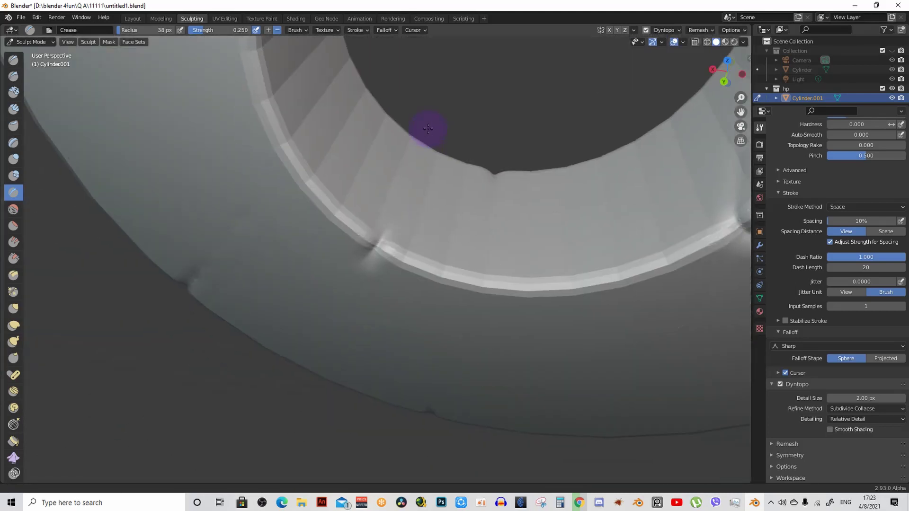
{"action": "left_click", "coordinate": [13, 76]}
Lower the Draw Sharp brush strength to 0.152 while viewing the rim crease
{"action": "mouse_move", "coordinate": [319, 247]}
{"action": "middle_mouse_down"}
{"action": "mouse_move", "coordinate": [363, 257]}
{"action": "mouse_move", "coordinate": [353, 266]}
{"action": "middle_mouse_up"}
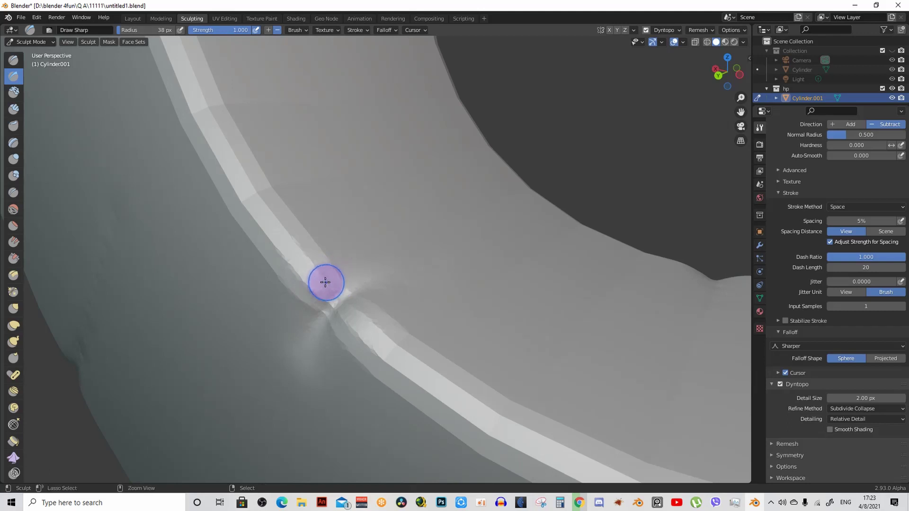
{"action": "middle_click_drag", "start_coordinate": [351, 278], "coordinate": [354, 288]}
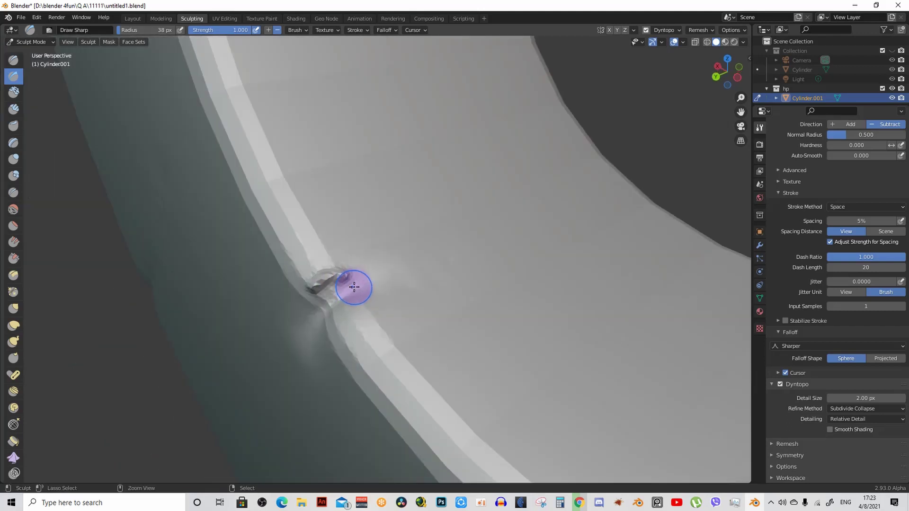
{"action": "key", "text": "shift+f"}
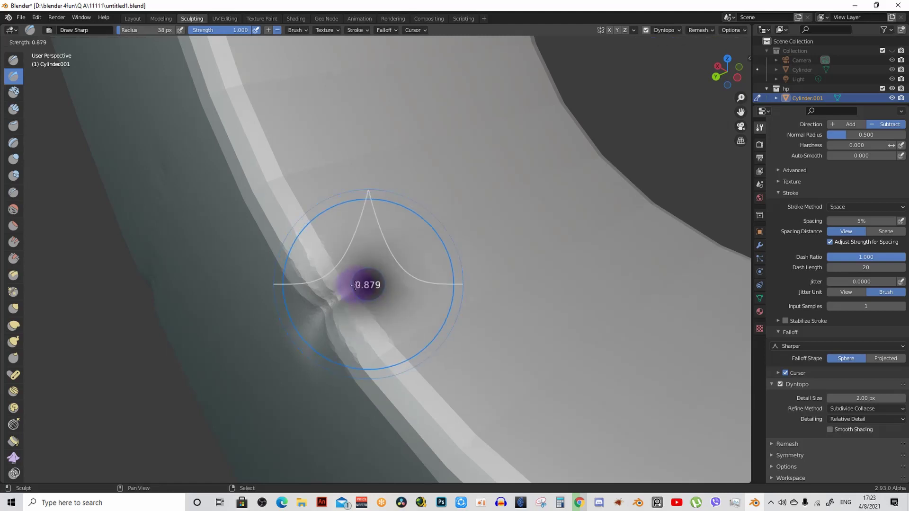
{"action": "left_click", "coordinate": [317, 296]}
Carve sharp gouges along the crease on the ring's inner rim
{"action": "middle_click_drag", "start_coordinate": [307, 294], "coordinate": [319, 274]}
{"action": "mouse_move", "coordinate": [320, 273]}
{"action": "left_mouse_down"}
{"action": "mouse_move", "coordinate": [296, 311]}
{"action": "mouse_move", "coordinate": [345, 276]}
{"action": "left_mouse_up"}
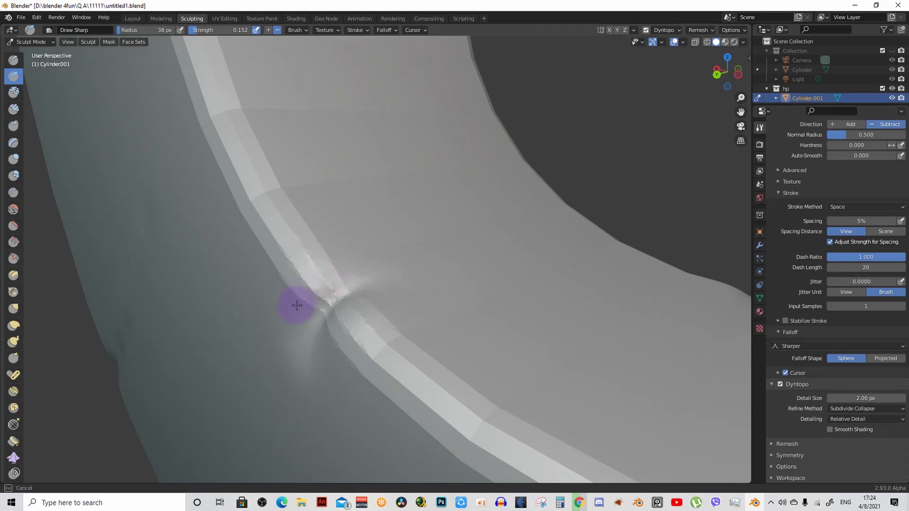
{"action": "left_click_drag", "start_coordinate": [292, 319], "coordinate": [332, 281]}
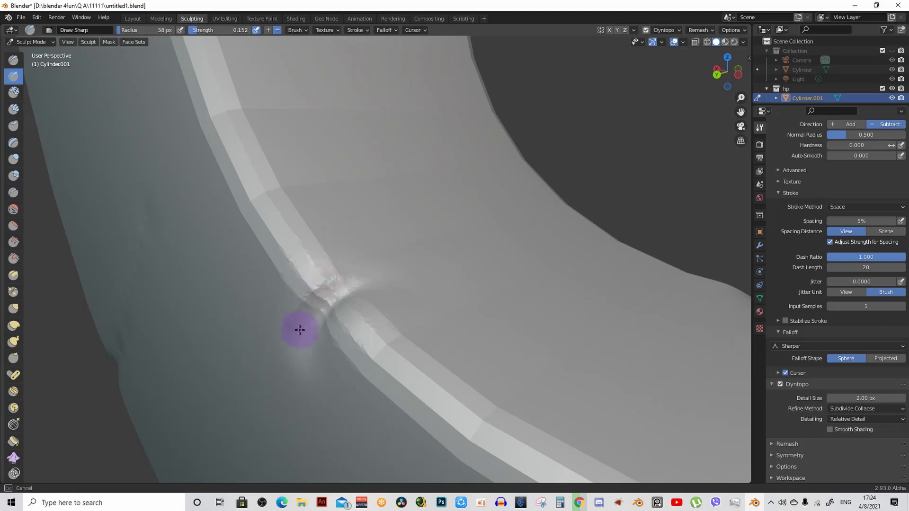
{"action": "mouse_move", "coordinate": [300, 362]}
{"action": "left_mouse_down"}
{"action": "mouse_move", "coordinate": [289, 319]}
{"action": "mouse_move", "coordinate": [296, 347]}
{"action": "left_mouse_up"}
Carve deeper gouges on another side of the crease, then reframe the whole ring
{"action": "mouse_move", "coordinate": [349, 280]}
{"action": "middle_mouse_down"}
{"action": "mouse_move", "coordinate": [383, 300]}
{"action": "mouse_move", "coordinate": [367, 283]}
{"action": "middle_mouse_up"}
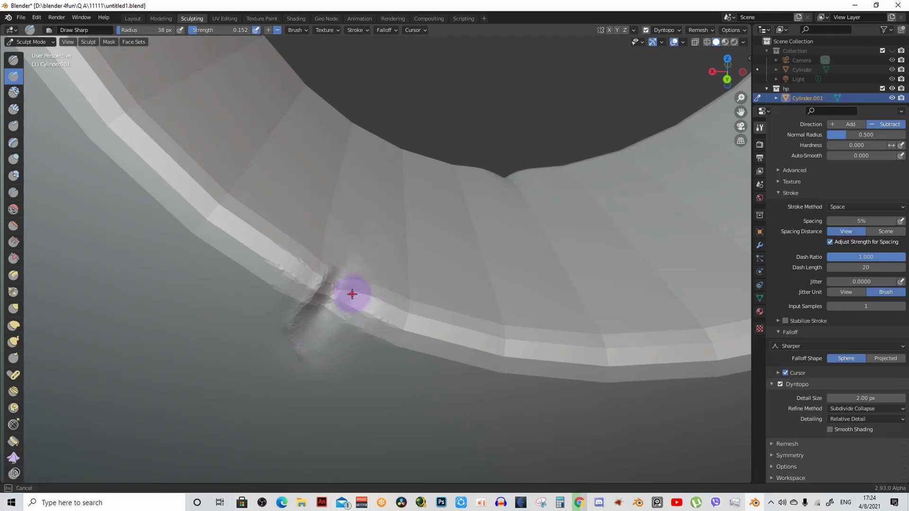
{"action": "left_click_drag", "start_coordinate": [310, 351], "coordinate": [362, 288]}
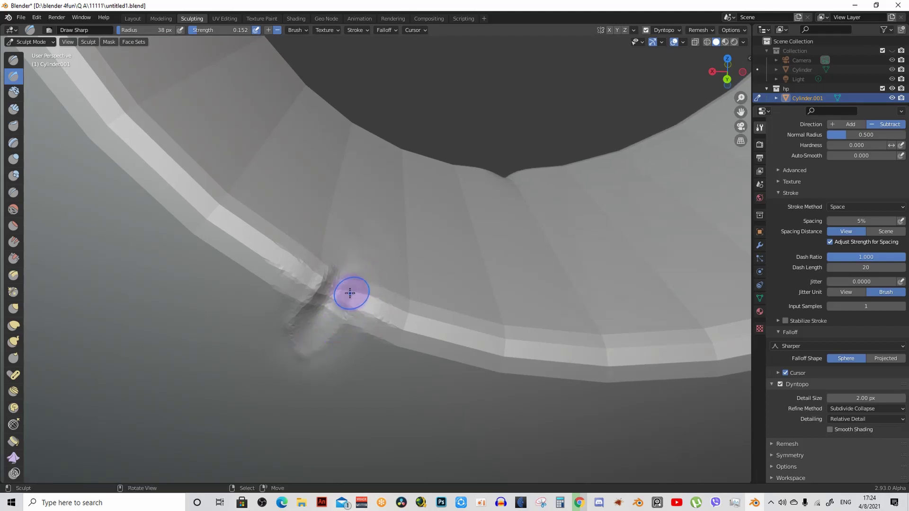
{"action": "middle_click_drag", "start_coordinate": [350, 293], "coordinate": [358, 299]}
{"action": "mouse_move", "coordinate": [362, 271]}
{"action": "left_mouse_down"}
{"action": "mouse_move", "coordinate": [370, 268]}
{"action": "mouse_move", "coordinate": [329, 268]}
{"action": "mouse_move", "coordinate": [335, 264]}
{"action": "mouse_move", "coordinate": [306, 292]}
{"action": "mouse_move", "coordinate": [342, 269]}
{"action": "left_mouse_up"}
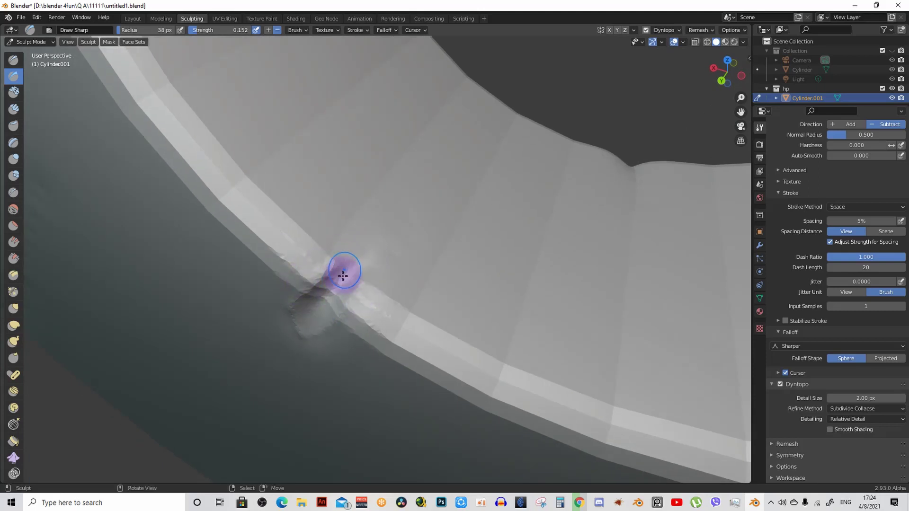
{"action": "scroll", "coordinate": [348, 269], "scroll_direction": "down", "scroll_amount": 14}
{"action": "middle_click_drag", "start_coordinate": [385, 290], "coordinate": [460, 271]}
{"action": "scroll", "coordinate": [419, 261], "scroll_direction": "up", "scroll_amount": 6}
{"action": "middle_click_drag", "start_coordinate": [334, 219], "coordinate": [402, 267], "text": "shift"}
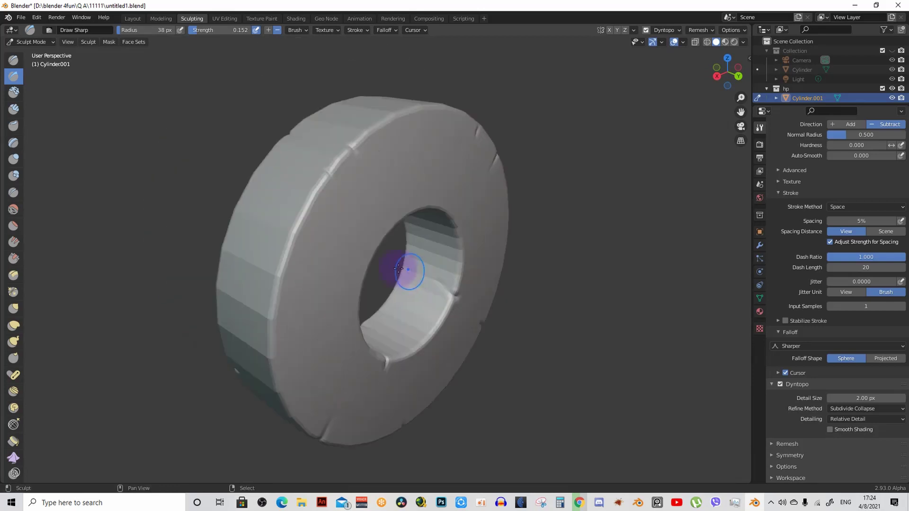
{"action": "middle_click_drag", "start_coordinate": [346, 263], "coordinate": [350, 283]}
{"action": "scroll", "coordinate": [397, 251], "scroll_direction": "down", "scroll_amount": 6}
{"action": "scroll", "coordinate": [355, 279], "scroll_direction": "up", "scroll_amount": 6}
{"action": "middle_click_drag", "start_coordinate": [411, 252], "coordinate": [294, 294], "text": "shift"}
Leave sculpting and apply Shade Smooth to the sculpted ring
{"action": "key", "text": "w"}
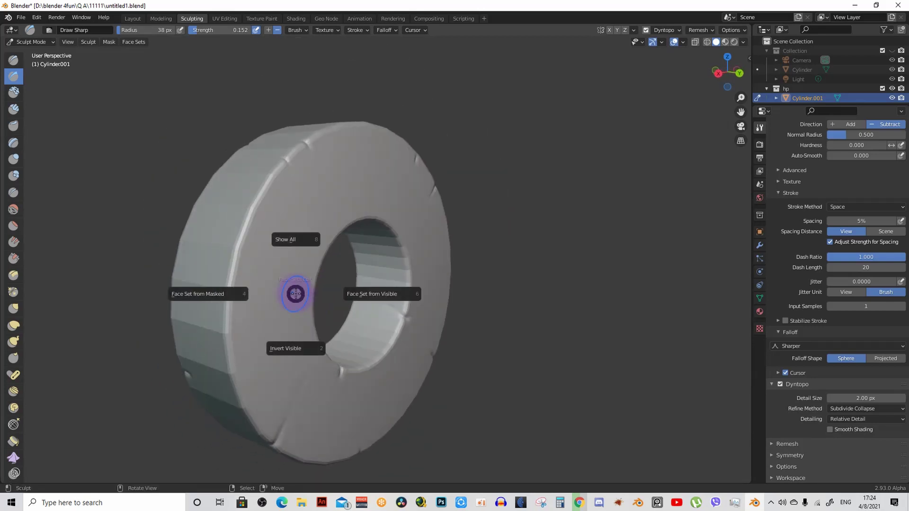
{"action": "left_click", "coordinate": [295, 294]}
{"action": "left_click", "coordinate": [132, 19]}
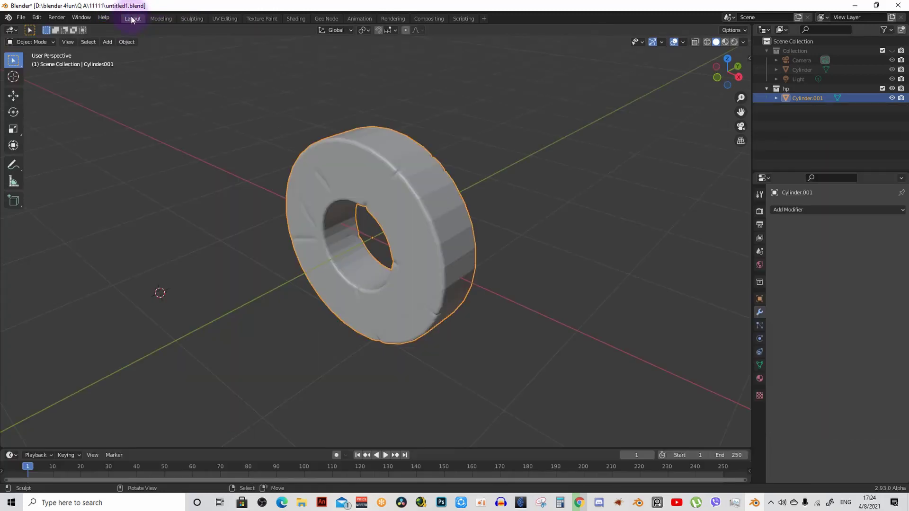
{"action": "right_click", "coordinate": [311, 161]}
{"action": "left_click", "coordinate": [311, 160]}
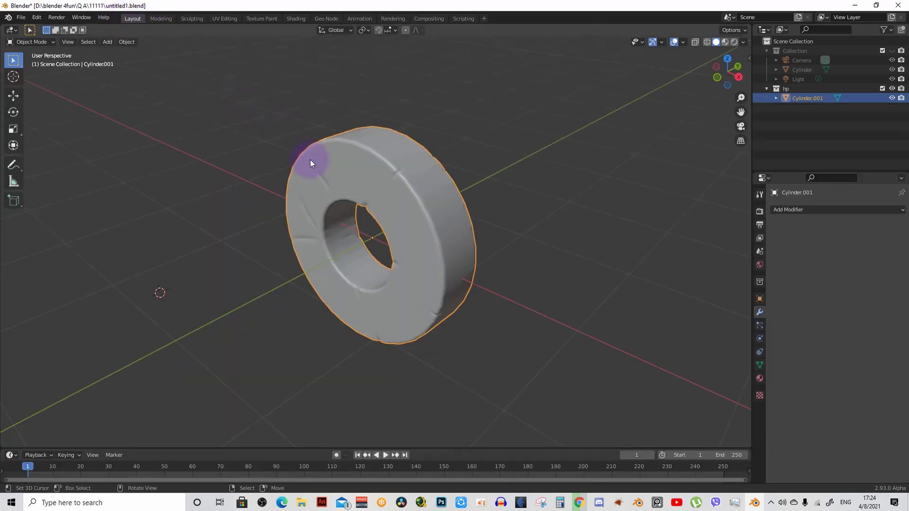
{"action": "middle_click_drag", "start_coordinate": [311, 160], "coordinate": [435, 237]}
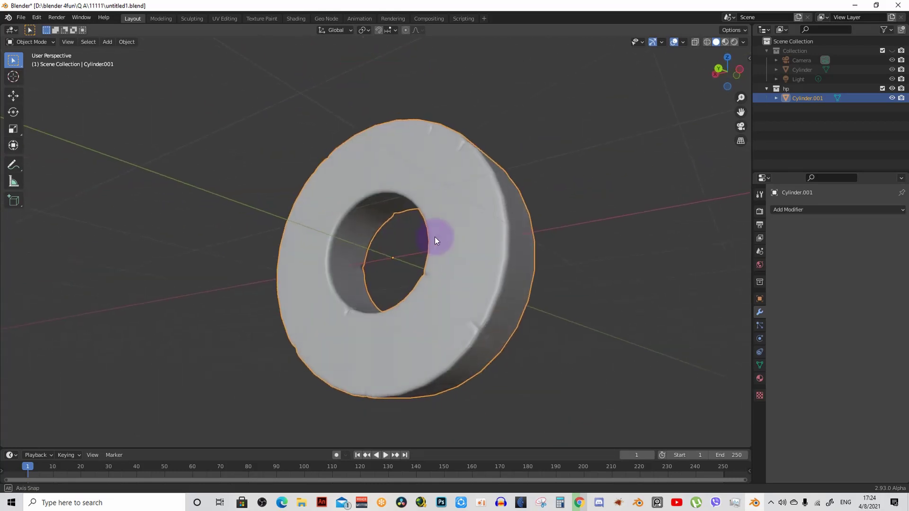
{"action": "scroll", "coordinate": [427, 263], "scroll_direction": "up", "scroll_amount": 5}
{"action": "scroll", "coordinate": [404, 266], "scroll_direction": "down", "scroll_amount": 5}
{"action": "middle_click_drag", "start_coordinate": [404, 266], "coordinate": [498, 265]}
{"action": "middle_click_drag", "start_coordinate": [631, 143], "coordinate": [454, 203]}
Turn on scene statistics in the viewport overlays
{"action": "key", "text": "Tab"}
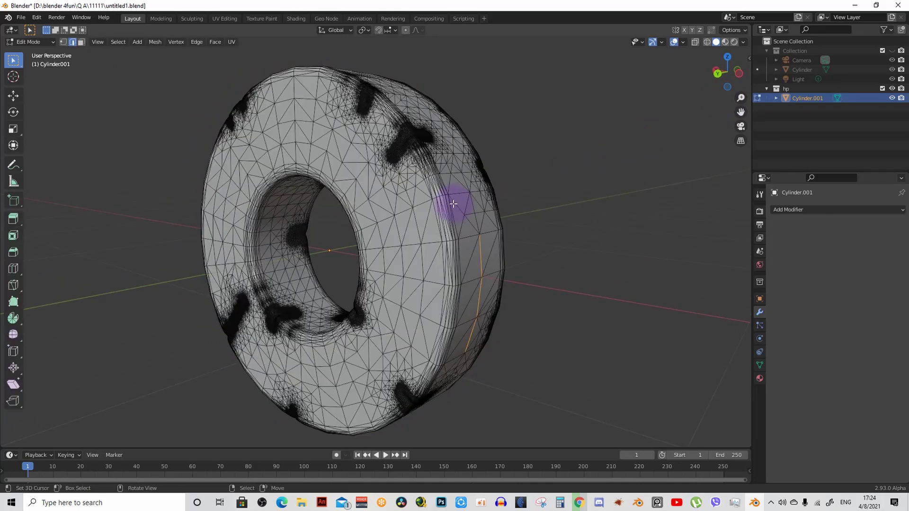
{"action": "key", "text": "a"}
{"action": "left_click", "coordinate": [681, 42]}
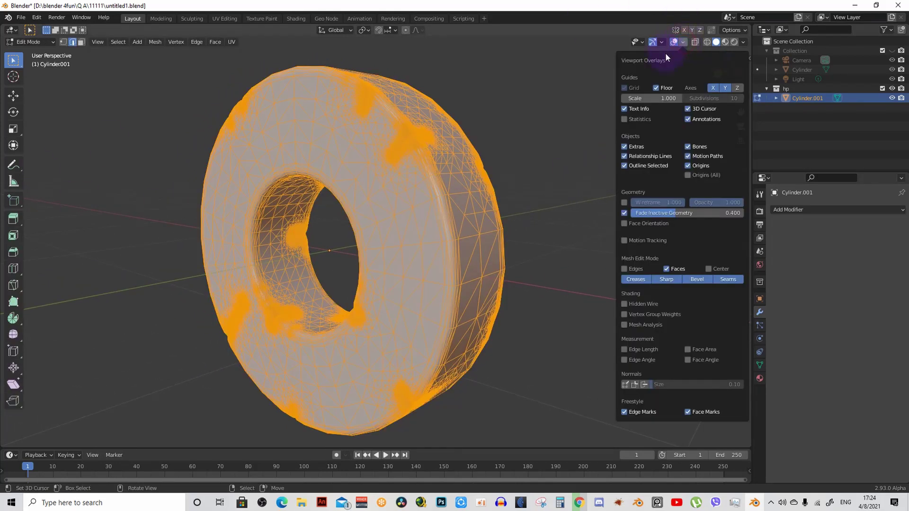
{"action": "left_click", "coordinate": [625, 120]}
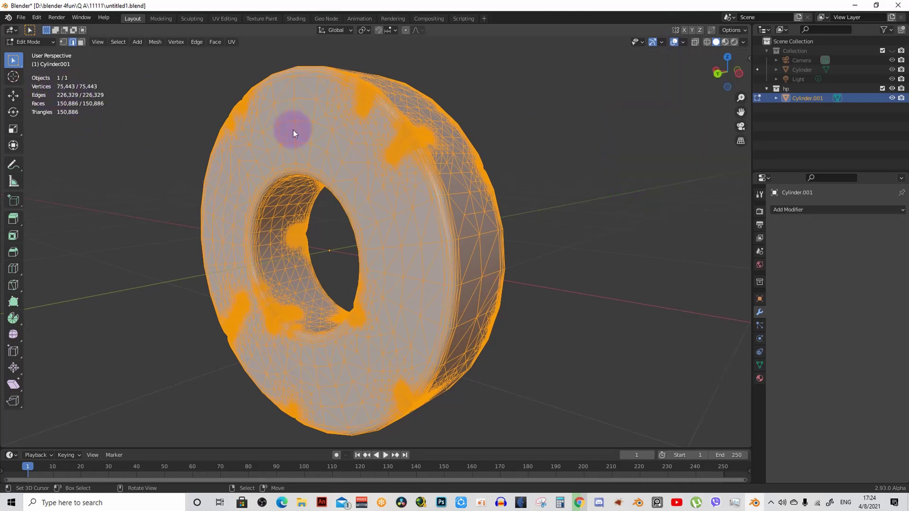
{"action": "key", "text": "Tab"}
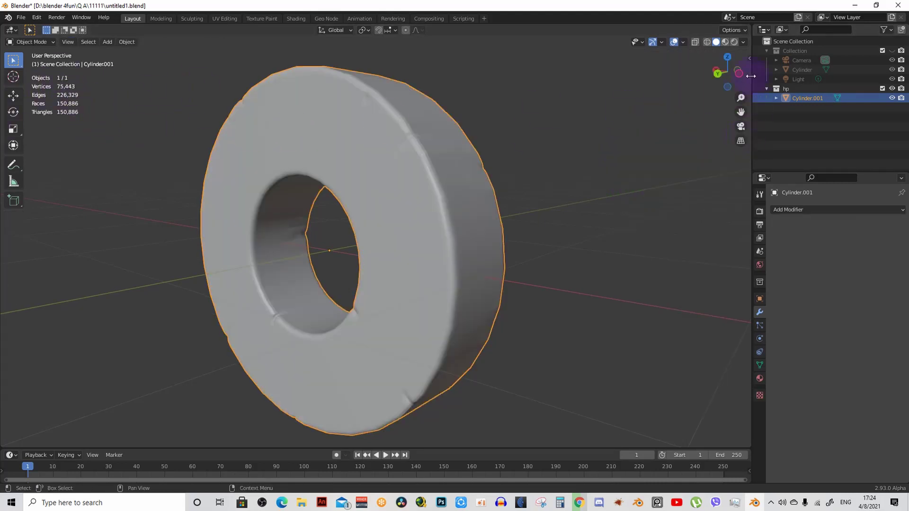
Show the Collection, hide the hp collection, and select the low-poly Cylinder
{"action": "left_click", "coordinate": [893, 98], "text": "ctrl"}
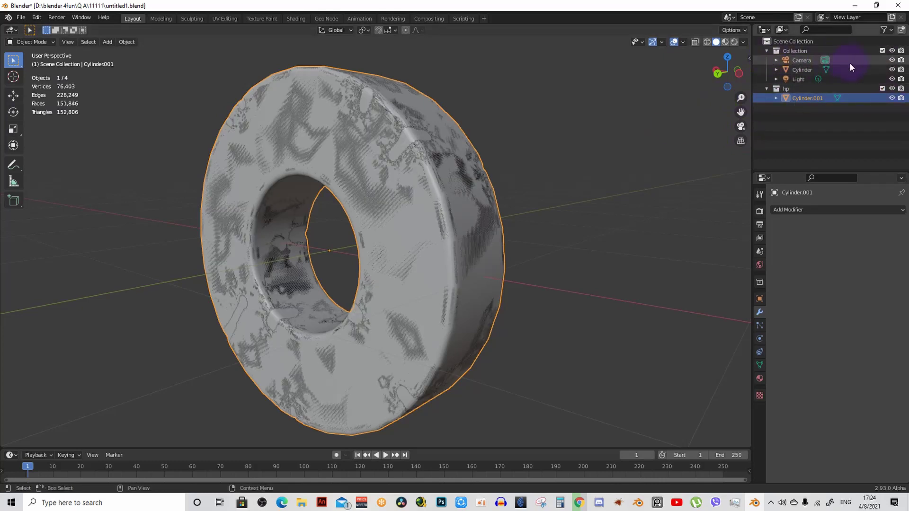
{"action": "left_click", "coordinate": [882, 89]}
{"action": "left_click", "coordinate": [364, 174]}
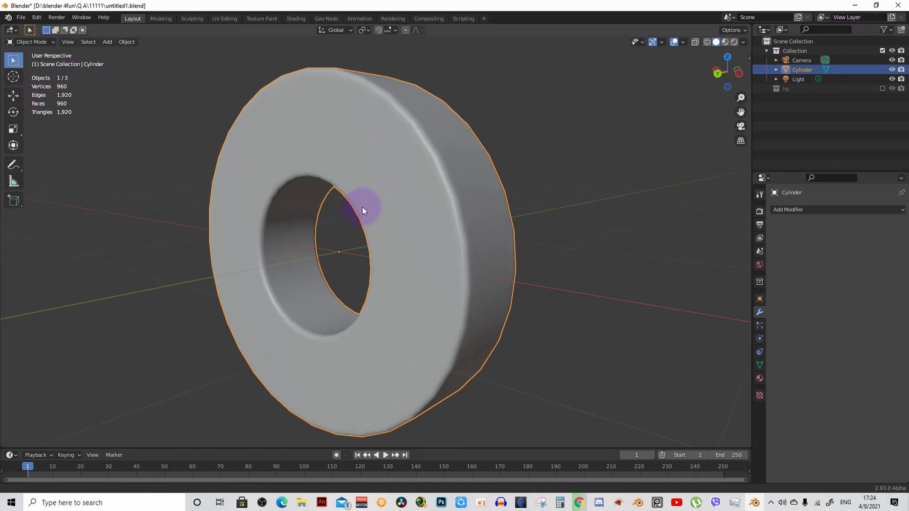
{"action": "middle_click_drag", "start_coordinate": [362, 206], "coordinate": [412, 228]}
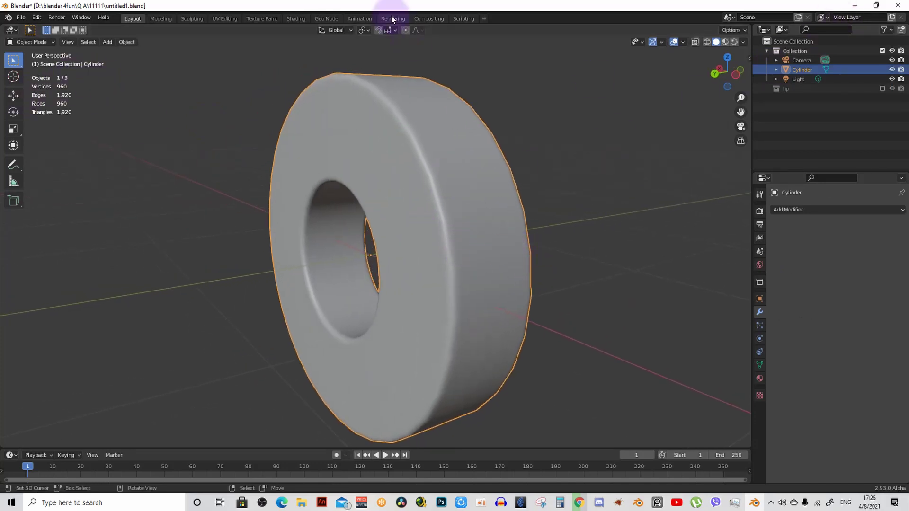
Add an Image Texture node to the ring's material in the Shading workspace
{"action": "left_click", "coordinate": [297, 19]}
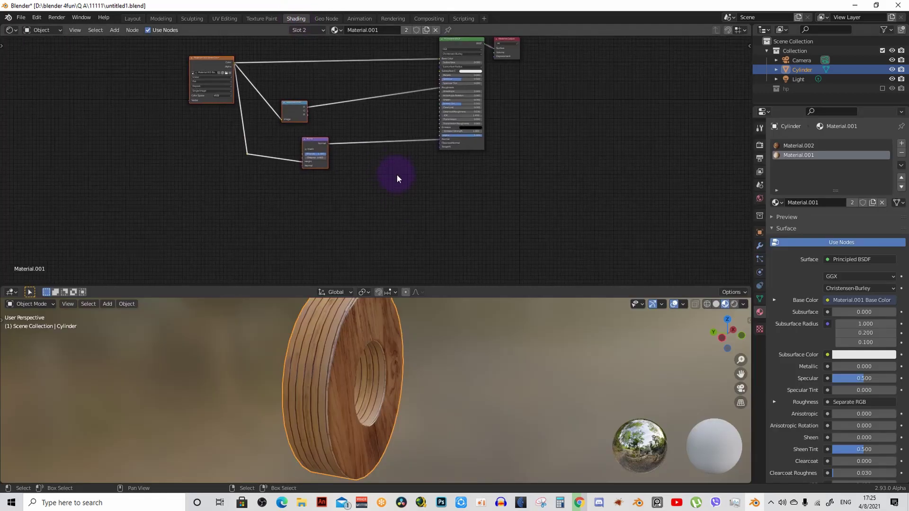
{"action": "key", "text": "shift+a"}
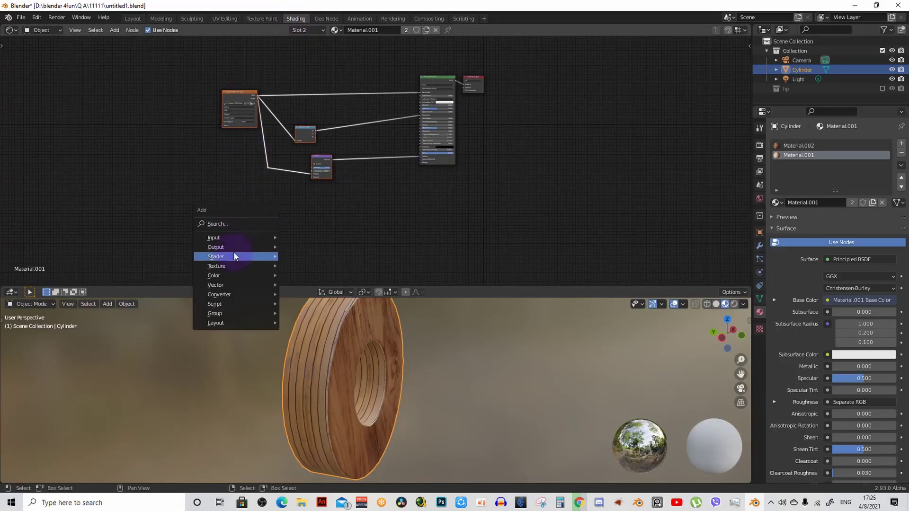
{"action": "mouse_move", "coordinate": [260, 298]}
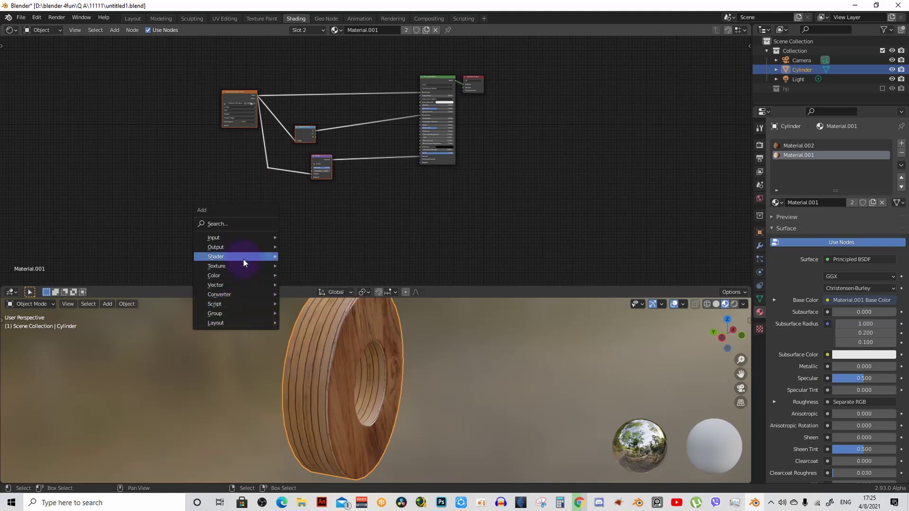
{"action": "mouse_move", "coordinate": [243, 265]}
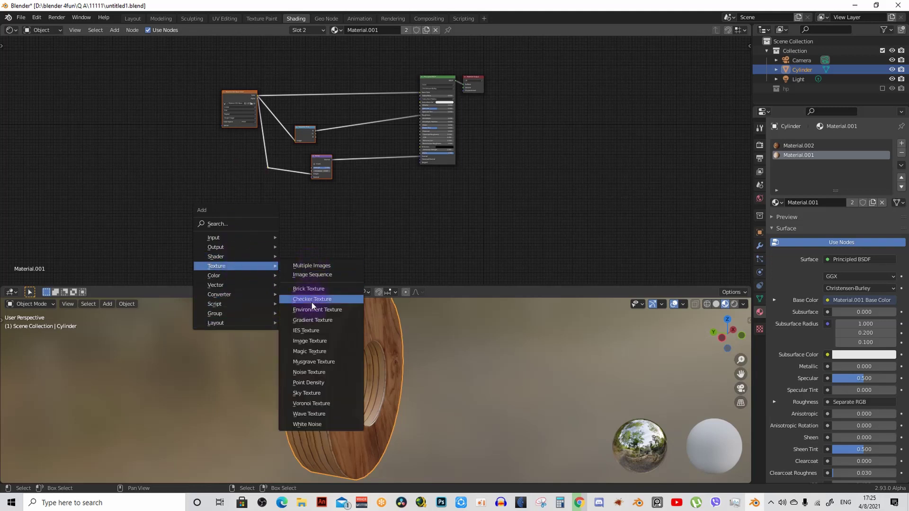
{"action": "left_click", "coordinate": [318, 342]}
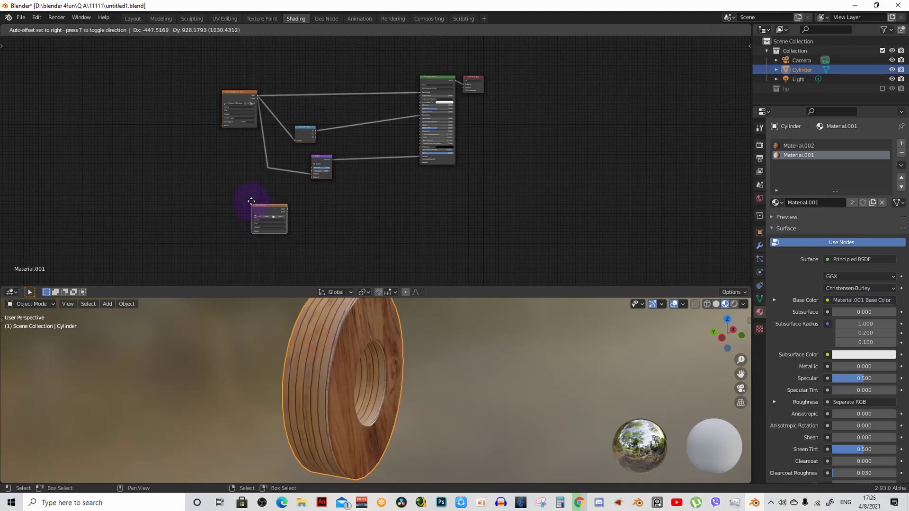
{"action": "left_click", "coordinate": [247, 195]}
{"action": "scroll", "coordinate": [247, 195], "scroll_direction": "up", "scroll_amount": 6}
{"action": "middle_click_drag", "start_coordinate": [308, 213], "coordinate": [340, 141]}
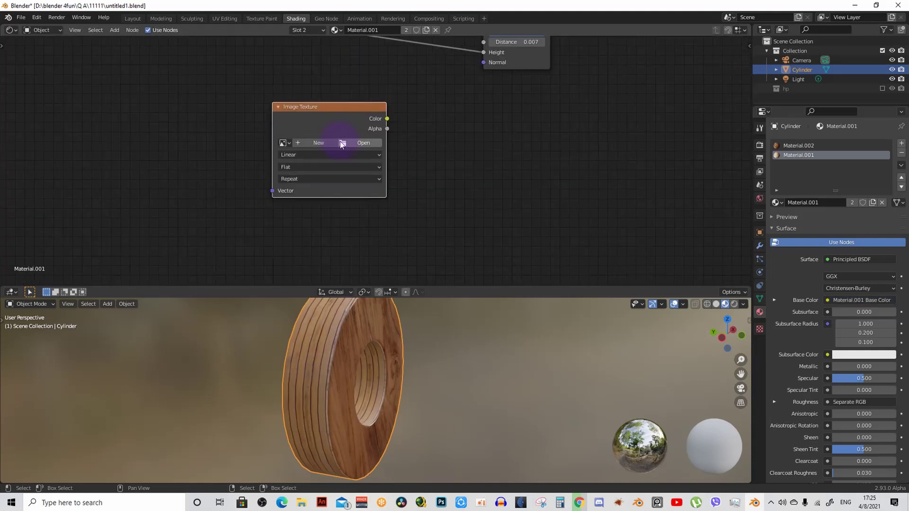
Create a new 1024×1024 32-bit float image without alpha, named nrm
{"action": "left_click", "coordinate": [307, 141]}
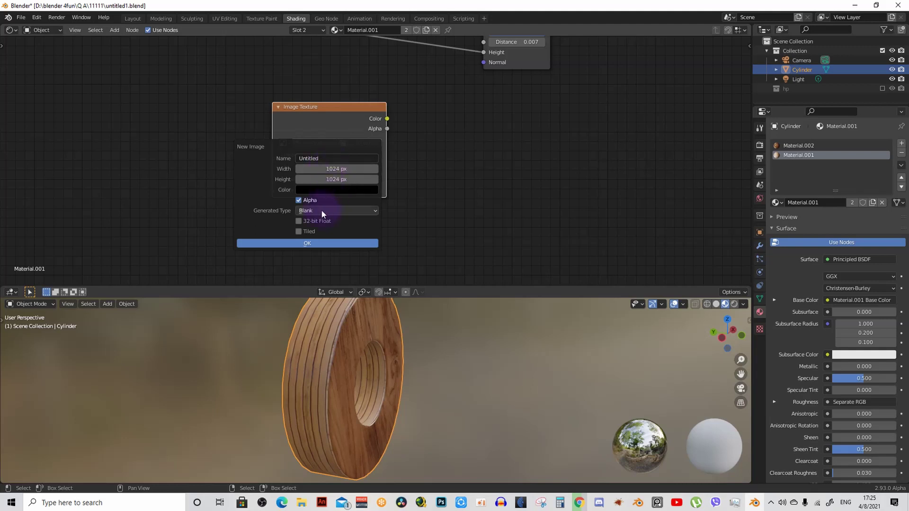
{"action": "left_click", "coordinate": [300, 222]}
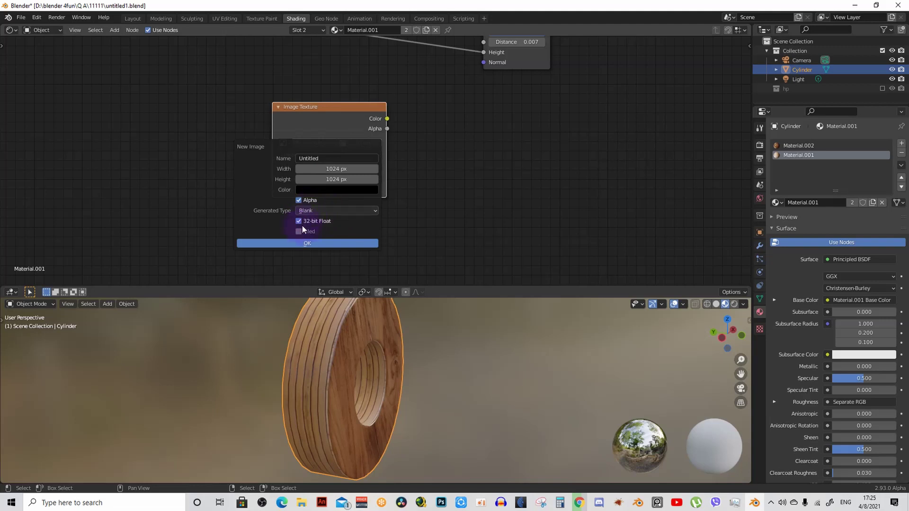
{"action": "left_click", "coordinate": [297, 200]}
{"action": "left_click", "coordinate": [310, 244]}
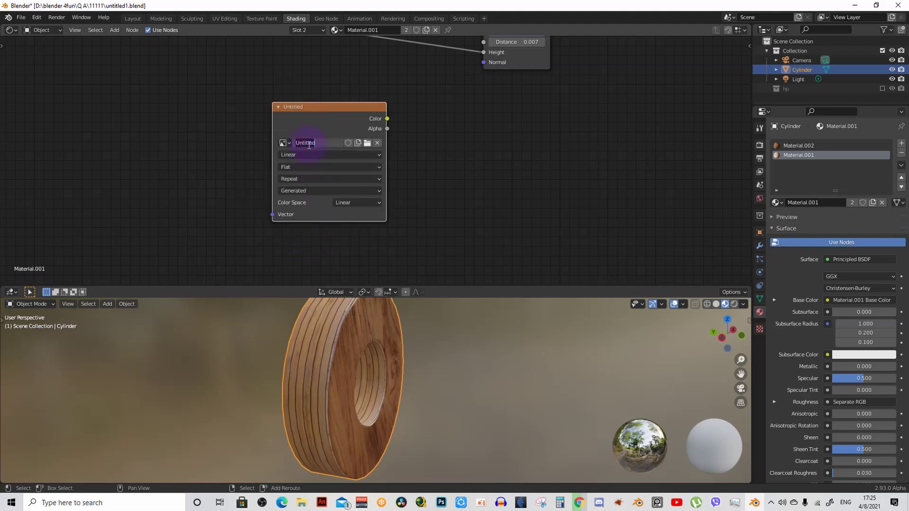
{"action": "type", "text": "nrm"}
{"action": "key", "text": "Return"}
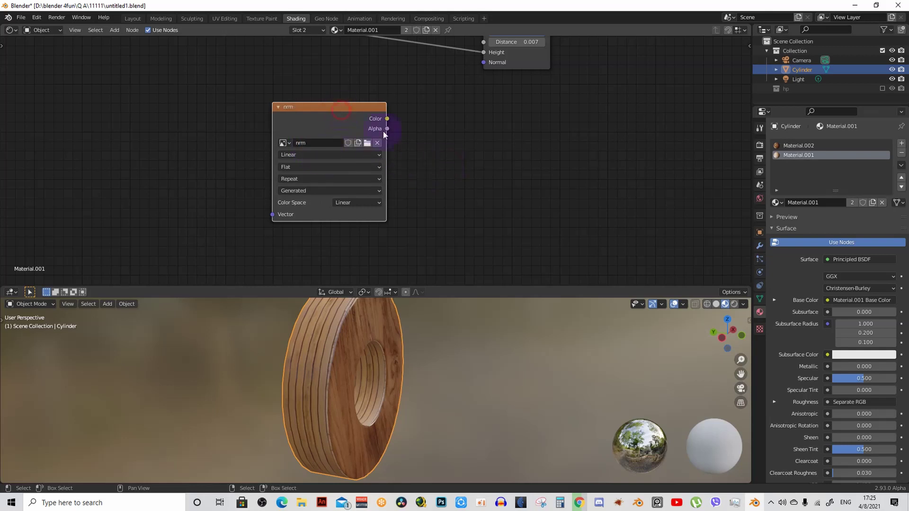
{"action": "scroll", "coordinate": [448, 144], "scroll_direction": "down", "scroll_amount": 5}
{"action": "middle_click_drag", "start_coordinate": [458, 147], "coordinate": [328, 189]}
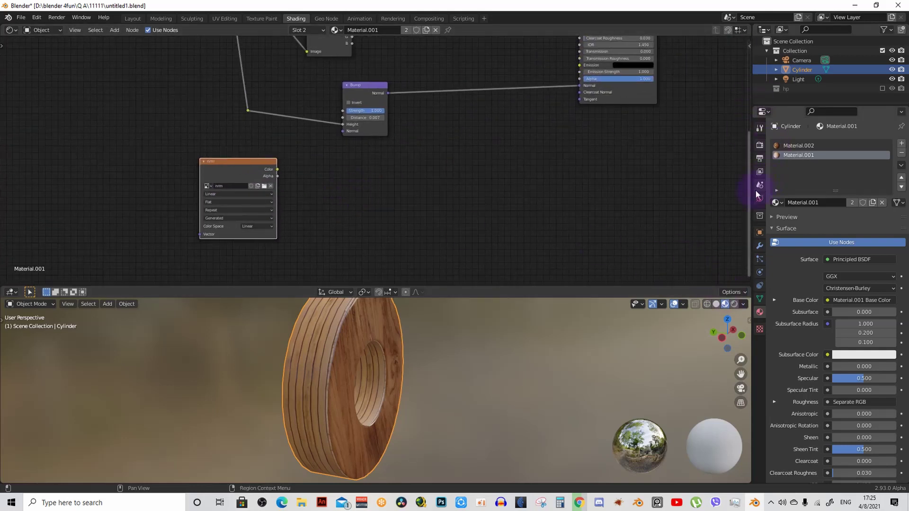
Split the 3D view and display the nrm image in an Image Editor on the right
{"action": "left_click", "coordinate": [762, 147]}
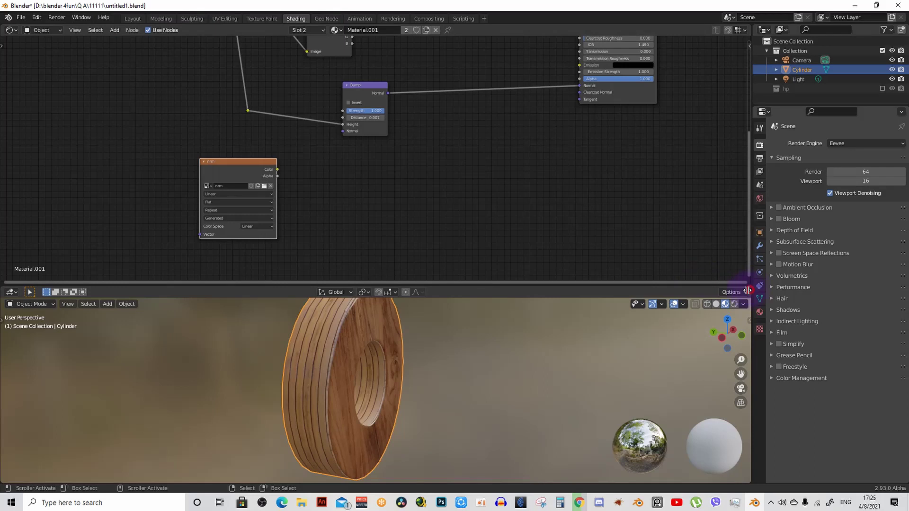
{"action": "left_click_drag", "start_coordinate": [748, 290], "coordinate": [419, 341]}
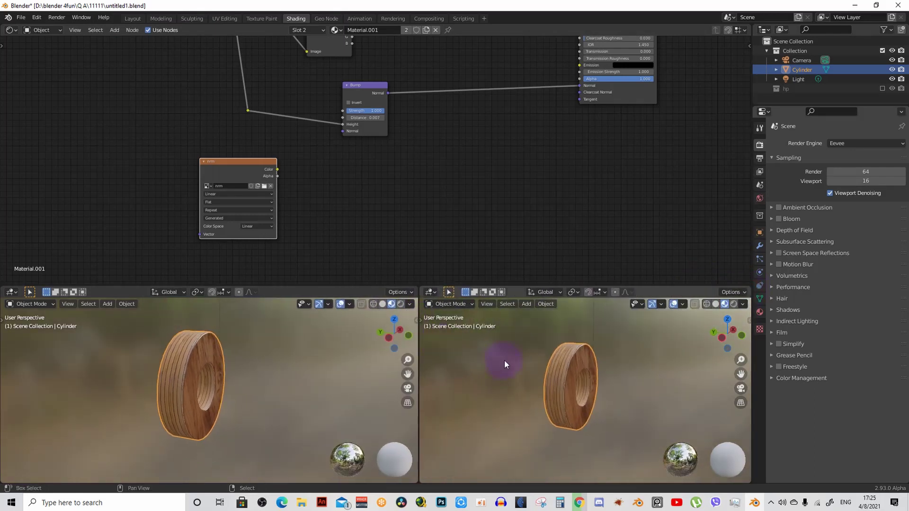
{"action": "key", "text": "shift+F10"}
{"action": "scroll", "coordinate": [564, 354], "scroll_direction": "up", "scroll_amount": 3}
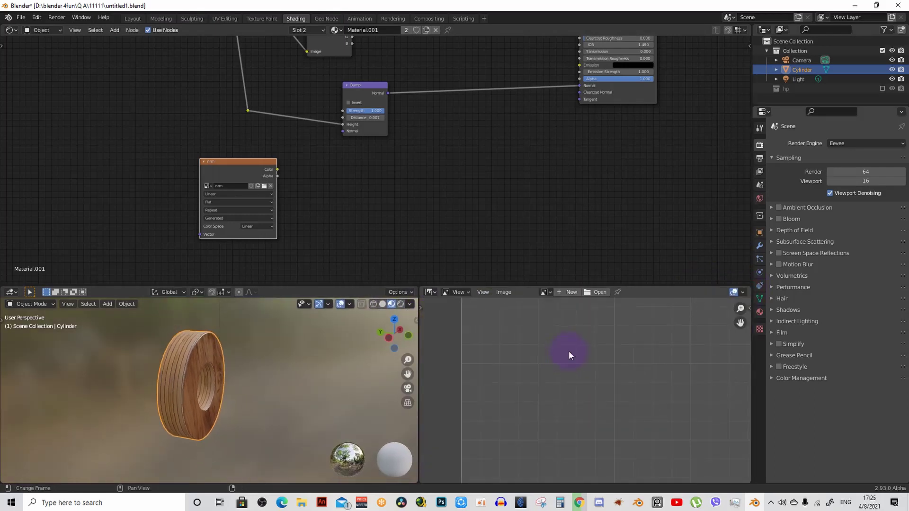
{"action": "scroll", "coordinate": [569, 351], "scroll_direction": "down", "scroll_amount": 3}
{"action": "left_click", "coordinate": [545, 292]}
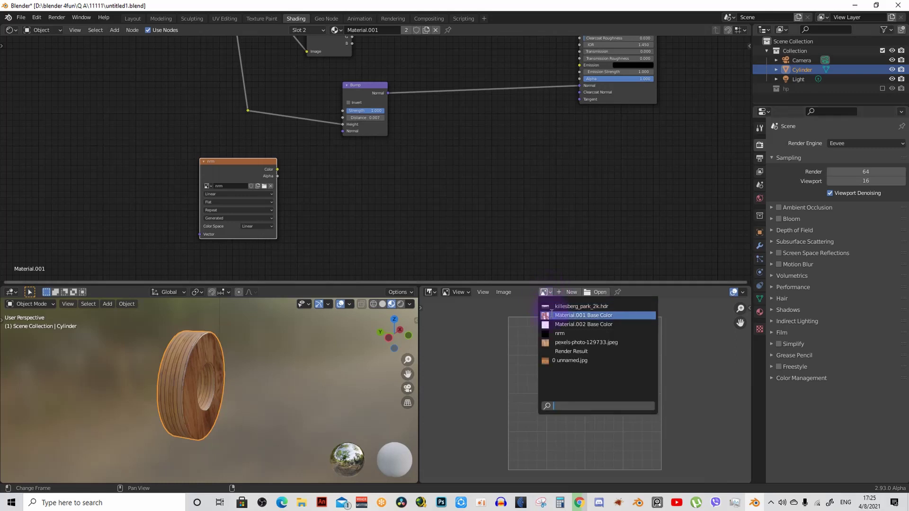
{"action": "left_click", "coordinate": [550, 333]}
Switch the render engine to Cycles
{"action": "scroll", "coordinate": [605, 348], "scroll_direction": "down", "scroll_amount": 2}
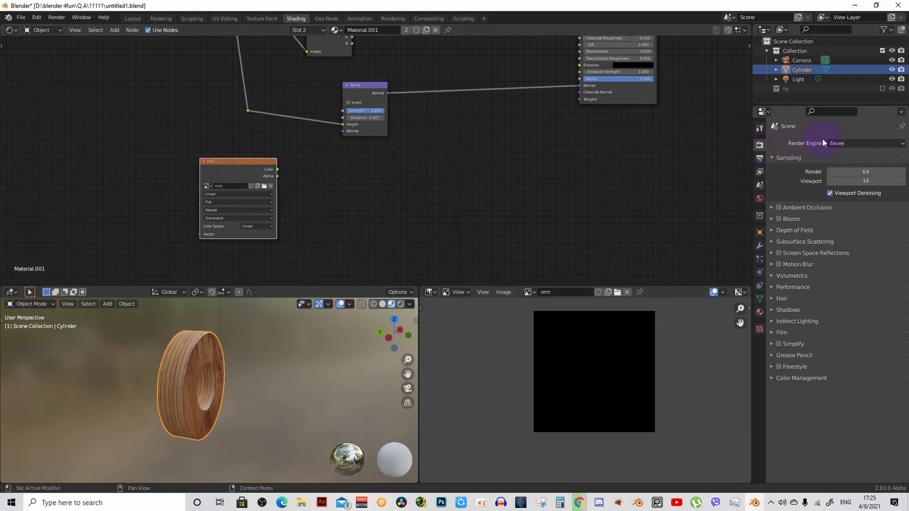
{"action": "left_click", "coordinate": [848, 142]}
{"action": "left_click", "coordinate": [837, 175]}
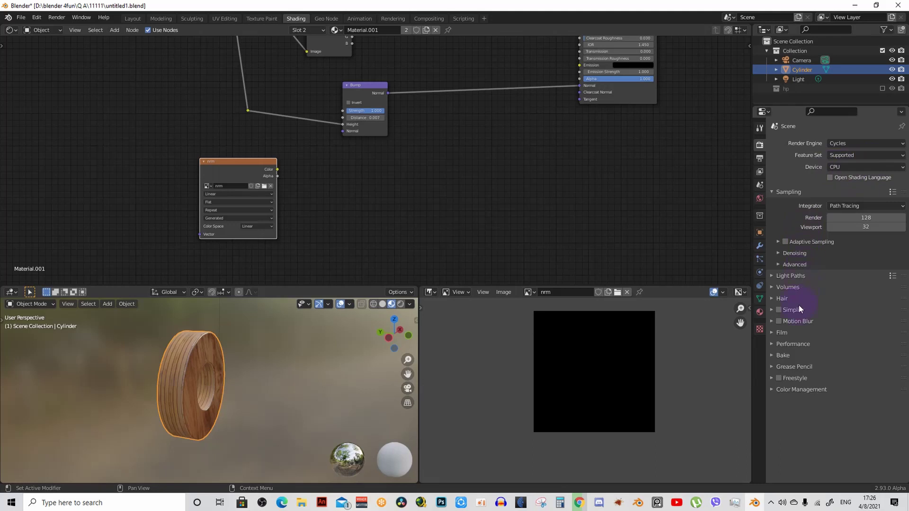
Expand the Bake panel and set render samples to 32
{"action": "left_click", "coordinate": [782, 355]}
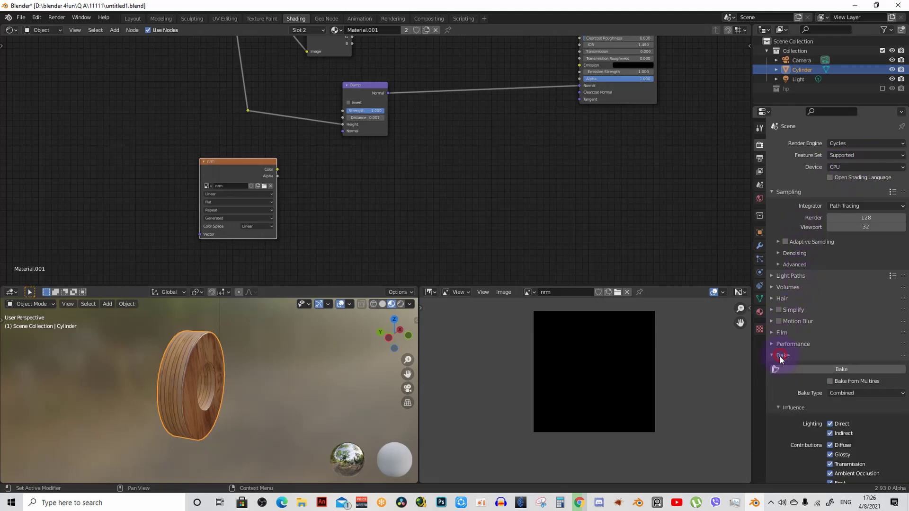
{"action": "left_click", "coordinate": [866, 218]}
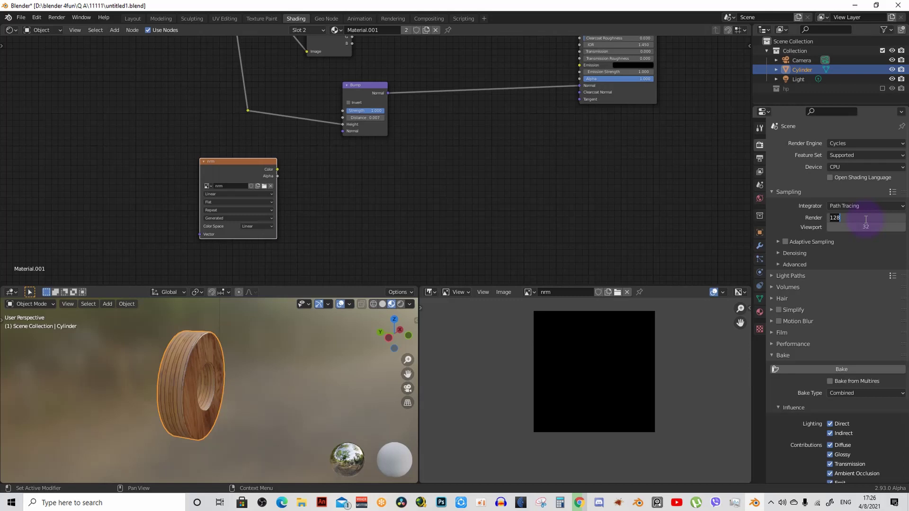
{"action": "type", "text": "30"}
{"action": "key", "text": "Return"}
{"action": "scroll", "coordinate": [851, 260], "scroll_direction": "down", "scroll_amount": 5}
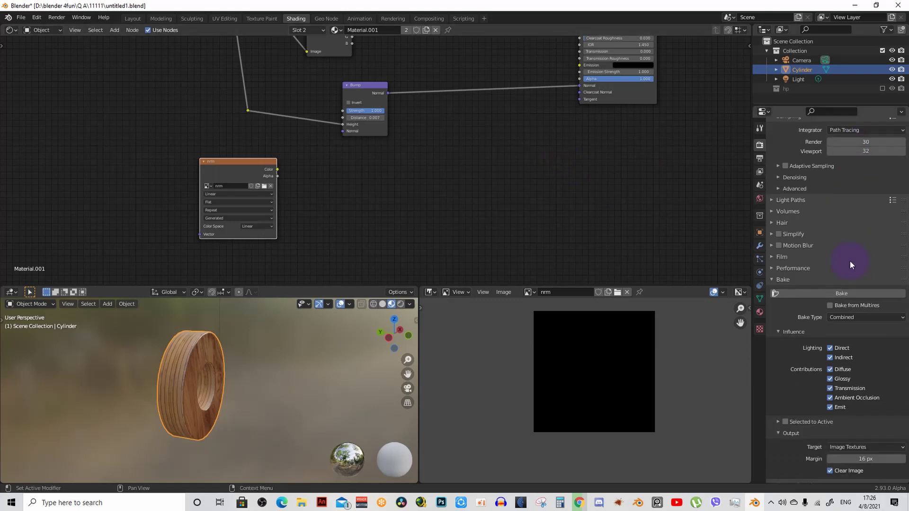
{"action": "scroll", "coordinate": [848, 157], "scroll_direction": "up", "scroll_amount": 4}
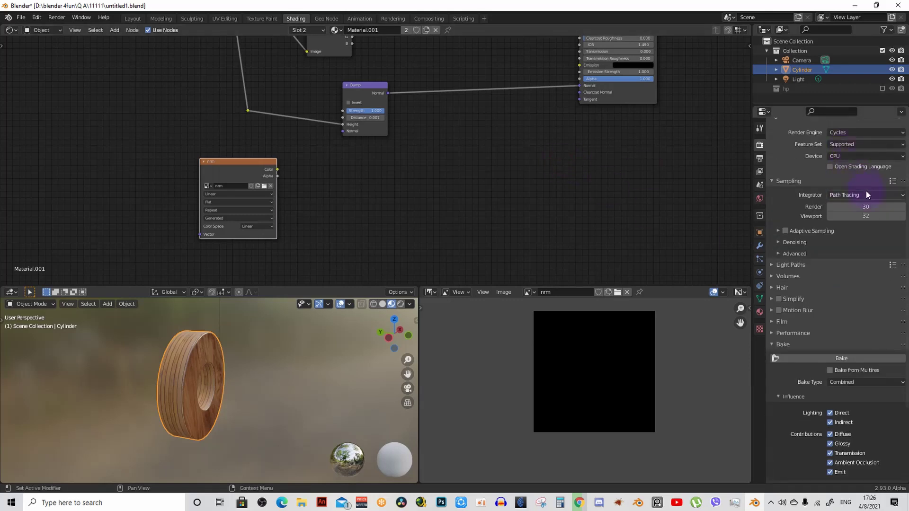
{"action": "left_click", "coordinate": [875, 207]}
{"action": "type", "text": "32"}
{"action": "key", "text": "Return"}
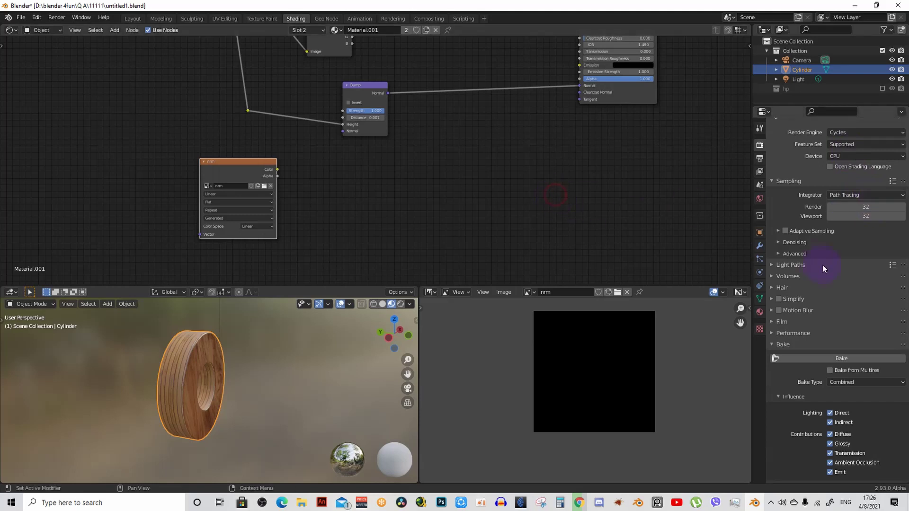
{"action": "scroll", "coordinate": [829, 284], "scroll_direction": "down", "scroll_amount": 4}
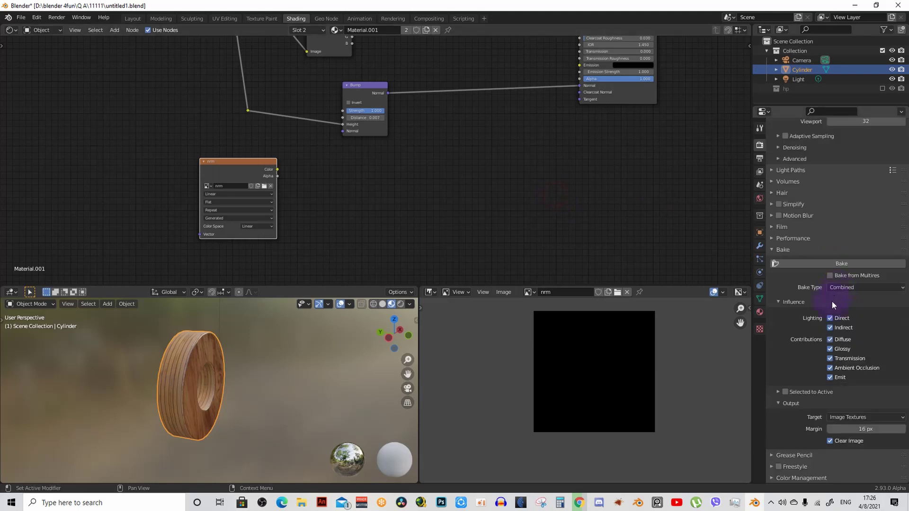
Set the bake type to Normal, keeping Image Textures as the bake target
{"action": "left_click", "coordinate": [856, 286]}
{"action": "left_click", "coordinate": [856, 286]}
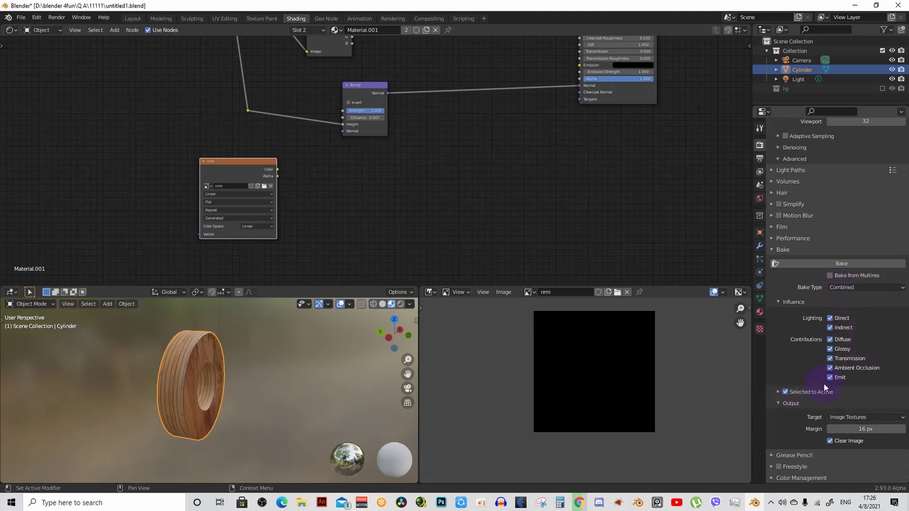
{"action": "left_click", "coordinate": [862, 286]}
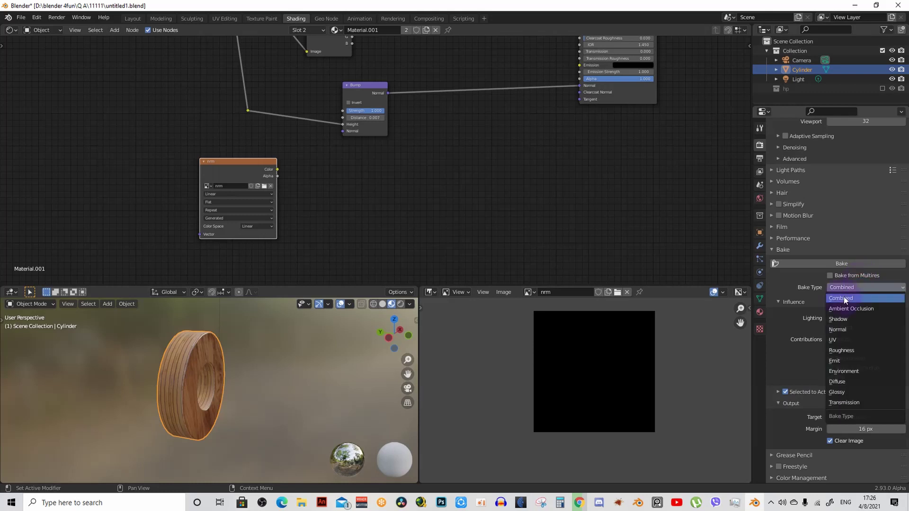
{"action": "left_click", "coordinate": [843, 330]}
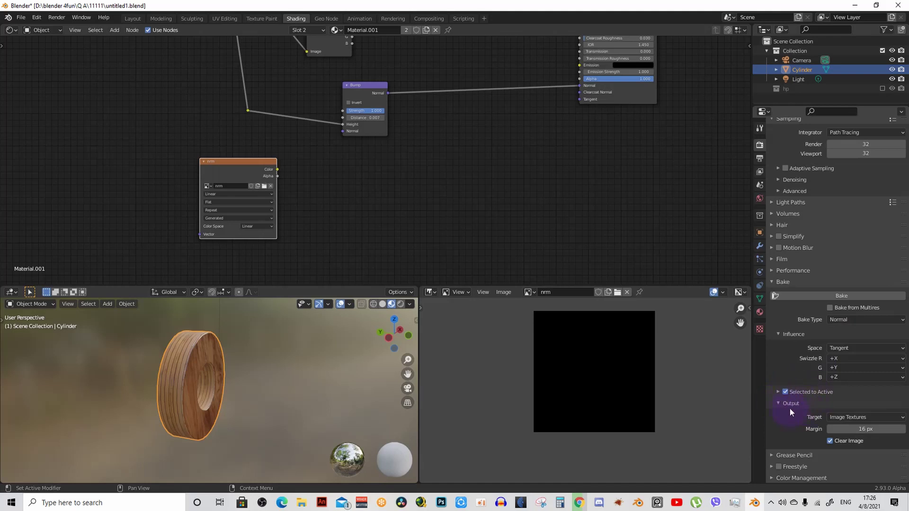
{"action": "left_click", "coordinate": [856, 416]}
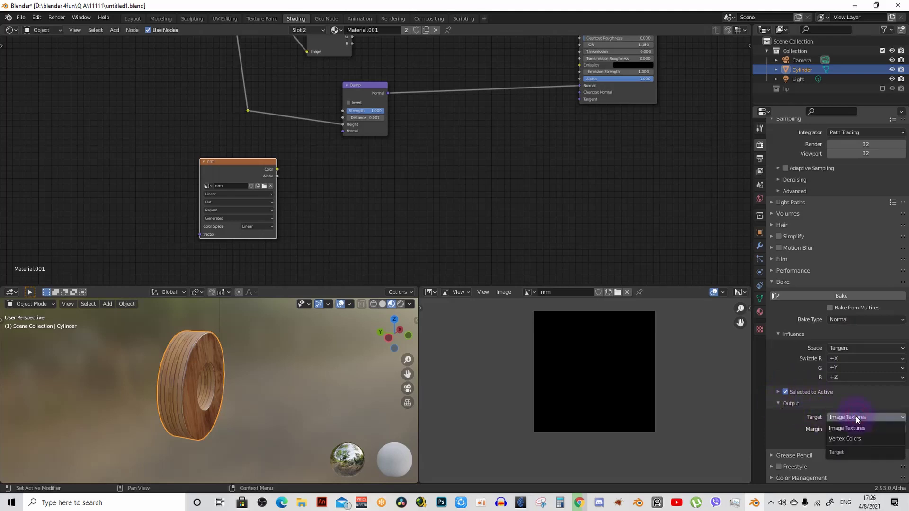
{"action": "left_click", "coordinate": [856, 428]}
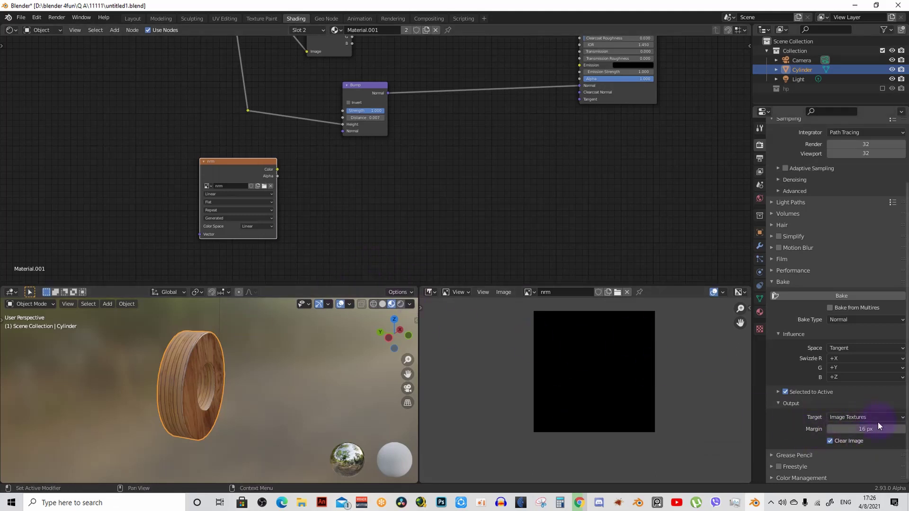
{"action": "scroll", "coordinate": [845, 439], "scroll_direction": "up", "scroll_amount": 3}
{"action": "scroll", "coordinate": [845, 439], "scroll_direction": "down", "scroll_amount": 3}
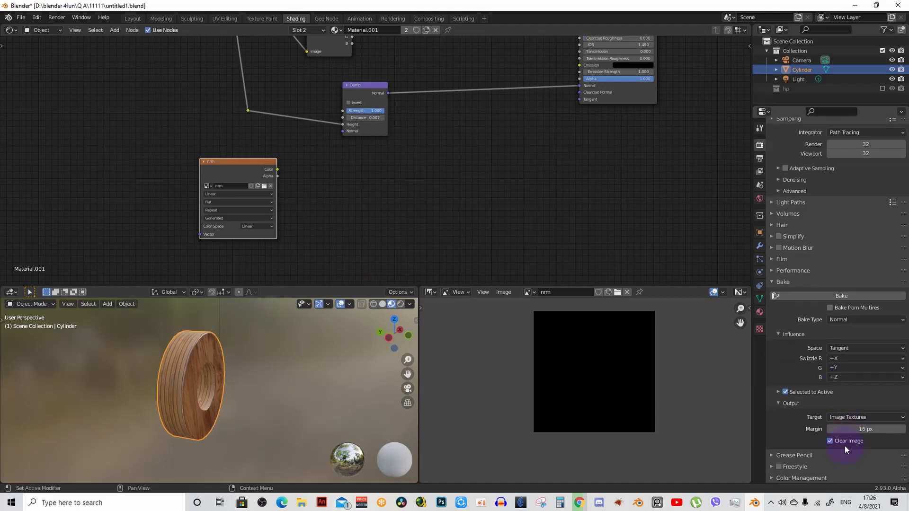
{"action": "scroll", "coordinate": [211, 374], "scroll_direction": "up", "scroll_amount": 3}
{"action": "middle_click_drag", "start_coordinate": [212, 373], "coordinate": [240, 346]}
Remove the Material.001 and Material.002 slots from the ring
{"action": "scroll", "coordinate": [240, 346], "scroll_direction": "down", "scroll_amount": 1}
{"action": "scroll", "coordinate": [331, 172], "scroll_direction": "down", "scroll_amount": 5}
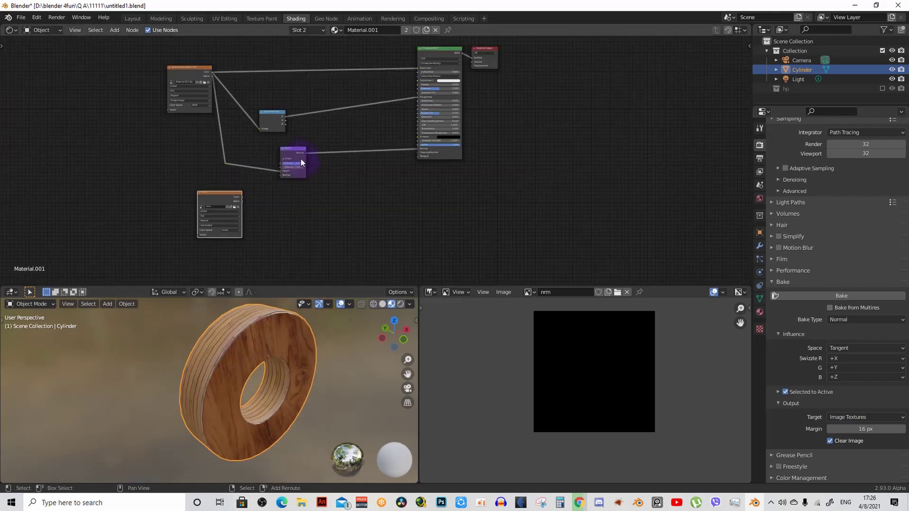
{"action": "middle_click_drag", "start_coordinate": [263, 160], "coordinate": [311, 170]}
{"action": "scroll", "coordinate": [272, 149], "scroll_direction": "down", "scroll_amount": 3}
{"action": "scroll", "coordinate": [267, 148], "scroll_direction": "up", "scroll_amount": 2}
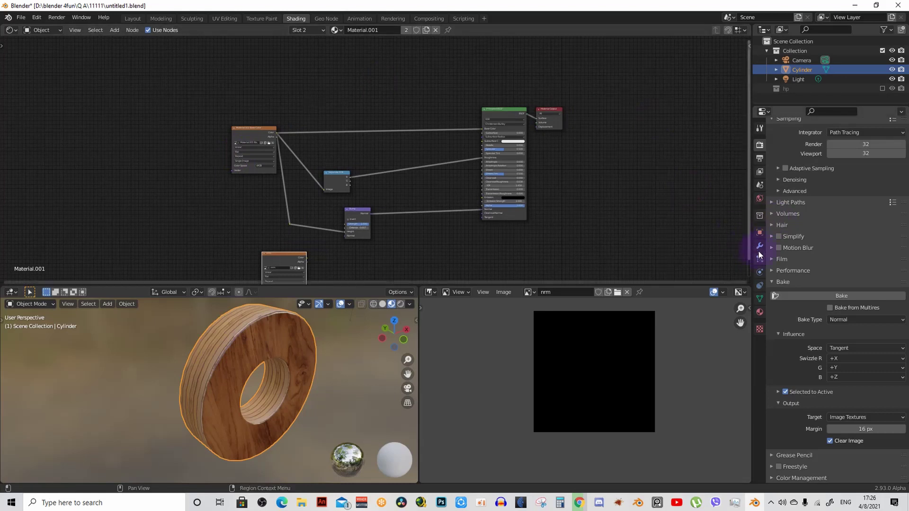
{"action": "left_click", "coordinate": [759, 312]}
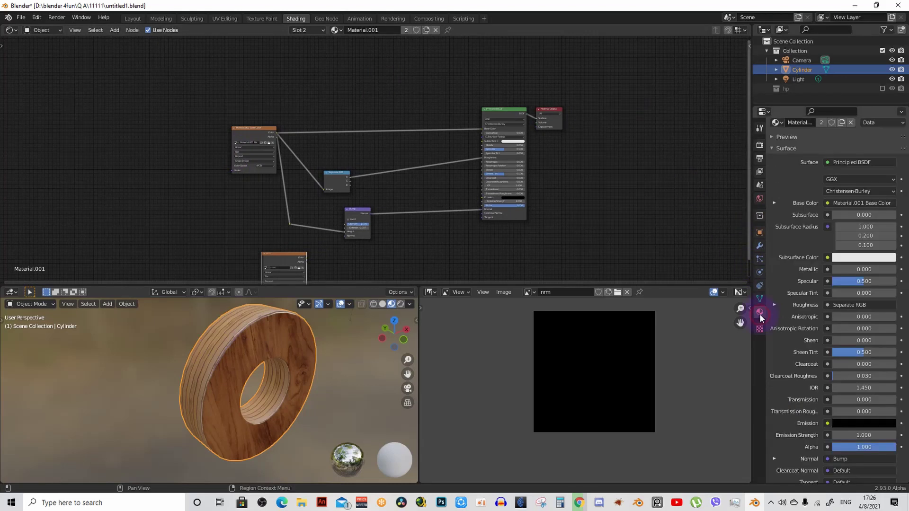
{"action": "scroll", "coordinate": [827, 204], "scroll_direction": "up", "scroll_amount": 5}
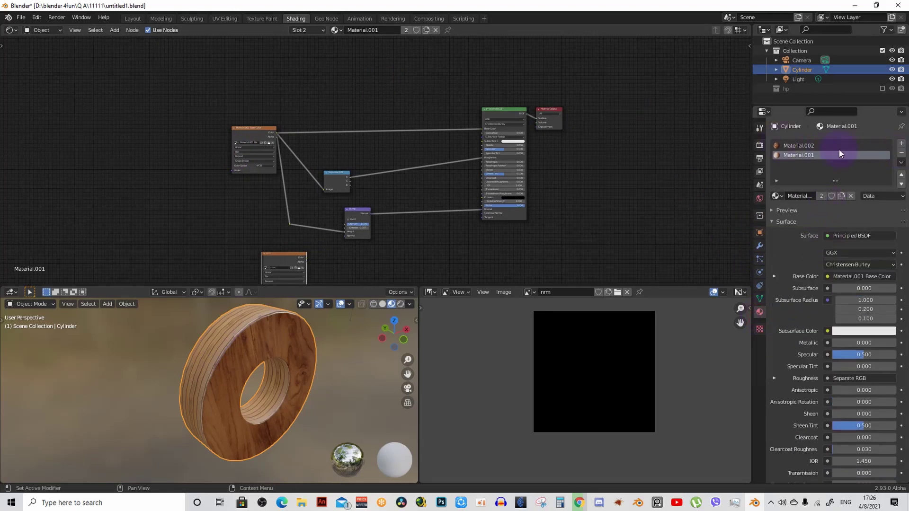
{"action": "left_click", "coordinate": [902, 152]}
{"action": "left_click", "coordinate": [904, 154]}
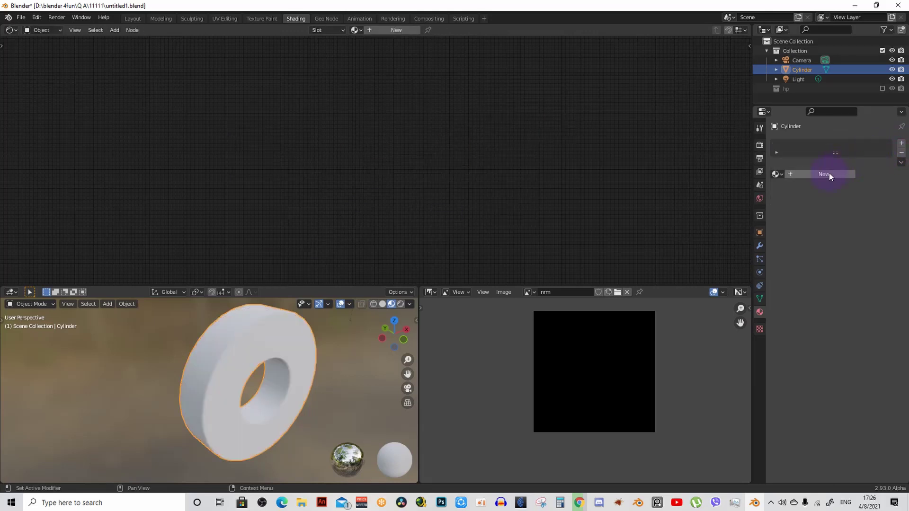
Create a new Material.003 and darken its base colour to dark grey
{"action": "left_click", "coordinate": [801, 174]}
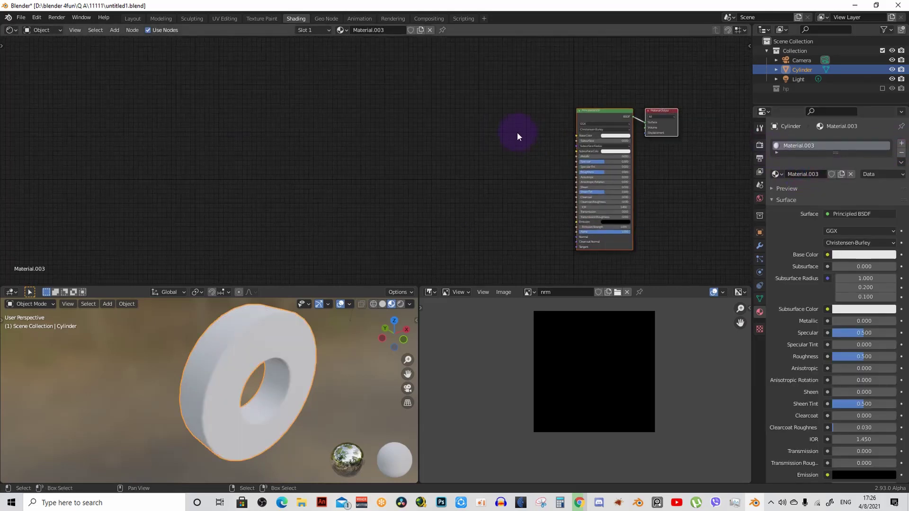
{"action": "scroll", "coordinate": [497, 142], "scroll_direction": "up", "scroll_amount": 2}
{"action": "left_click", "coordinate": [513, 135]}
{"action": "scroll", "coordinate": [507, 89], "scroll_direction": "down", "scroll_amount": 5}
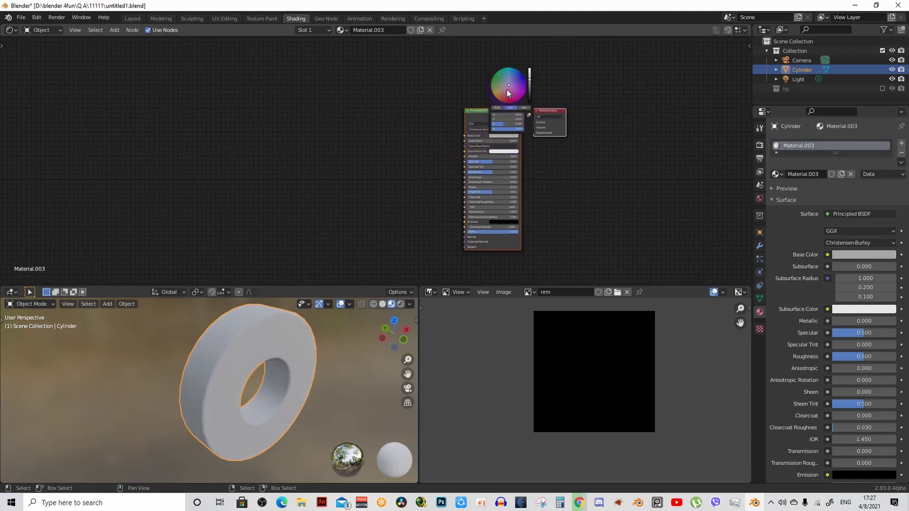
{"action": "scroll", "coordinate": [400, 179], "scroll_direction": "up", "scroll_amount": 2}
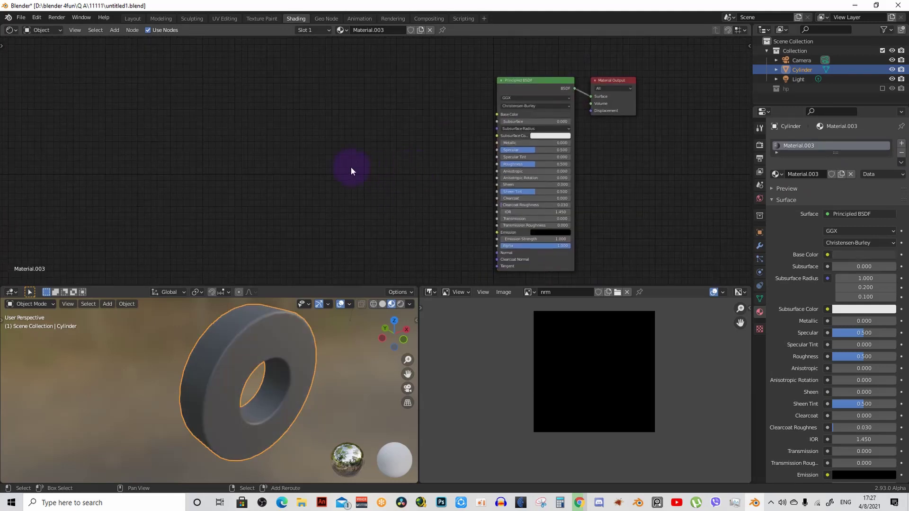
Add an Image Texture node loaded with the nrm image and move it up-left
{"action": "key", "text": "shift+a"}
{"action": "mouse_move", "coordinate": [317, 169]}
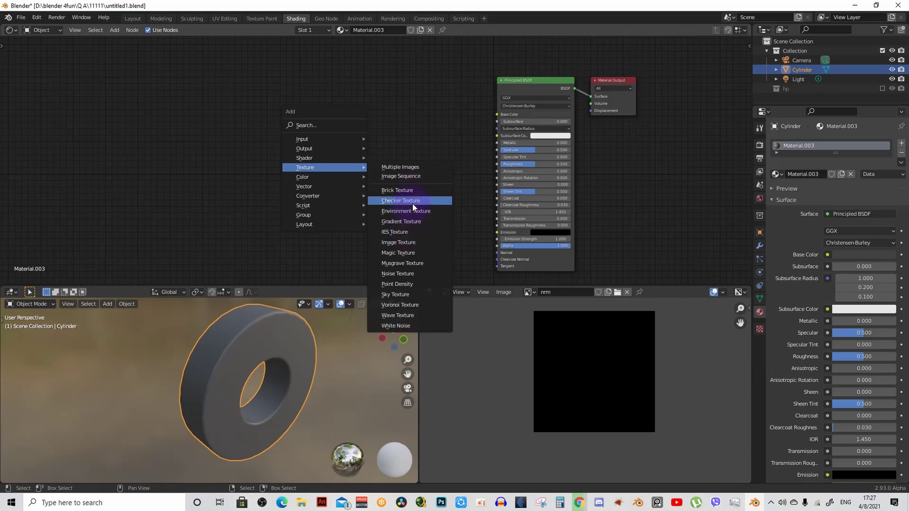
{"action": "left_click", "coordinate": [419, 242]}
{"action": "scroll", "coordinate": [363, 161], "scroll_direction": "up", "scroll_amount": 3}
{"action": "left_click", "coordinate": [306, 161]}
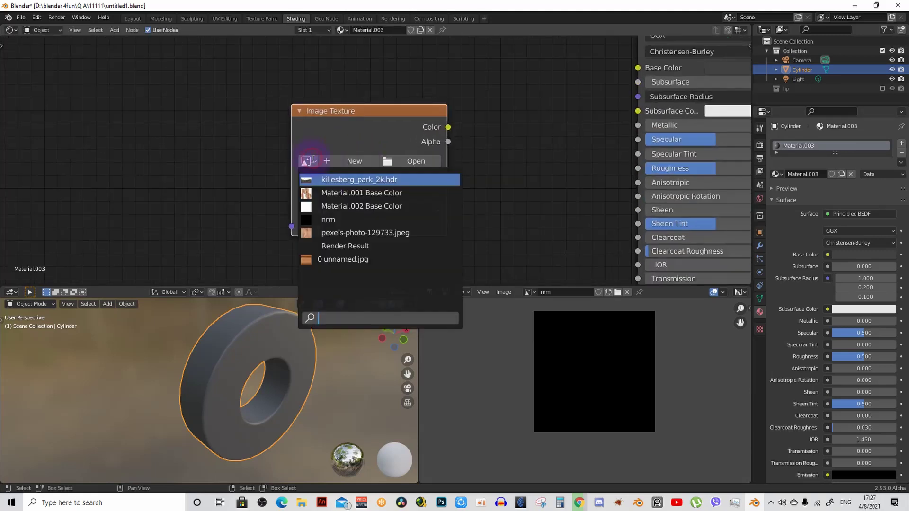
{"action": "left_click", "coordinate": [332, 218]}
{"action": "scroll", "coordinate": [421, 173], "scroll_direction": "down", "scroll_amount": 2}
{"action": "left_click_drag", "start_coordinate": [349, 149], "coordinate": [323, 132]}
Inspect the ring from several sides, then scroll the Render Properties down to Bake
{"action": "middle_click_drag", "start_coordinate": [261, 322], "coordinate": [278, 336]}
{"action": "scroll", "coordinate": [283, 339], "scroll_direction": "up", "scroll_amount": 5}
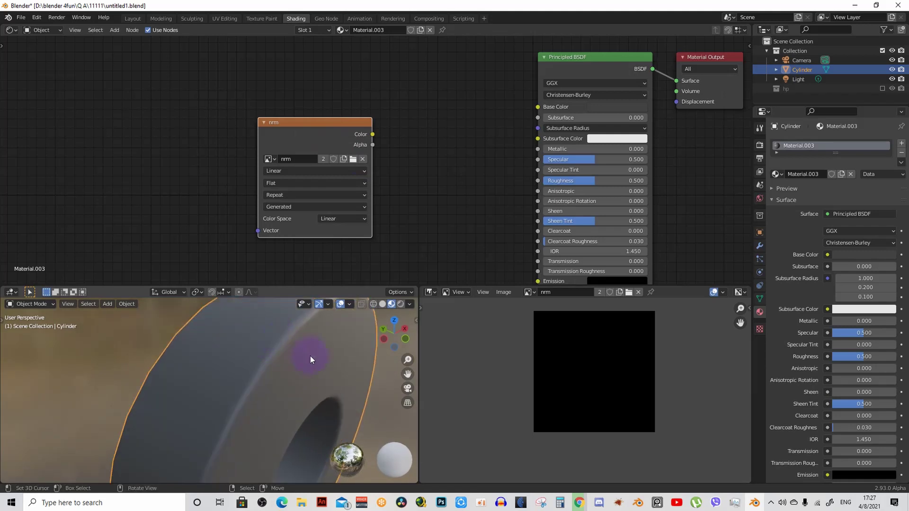
{"action": "scroll", "coordinate": [279, 330], "scroll_direction": "down", "scroll_amount": 4}
{"action": "middle_click_drag", "start_coordinate": [280, 331], "coordinate": [305, 348]}
{"action": "scroll", "coordinate": [301, 349], "scroll_direction": "up", "scroll_amount": 1}
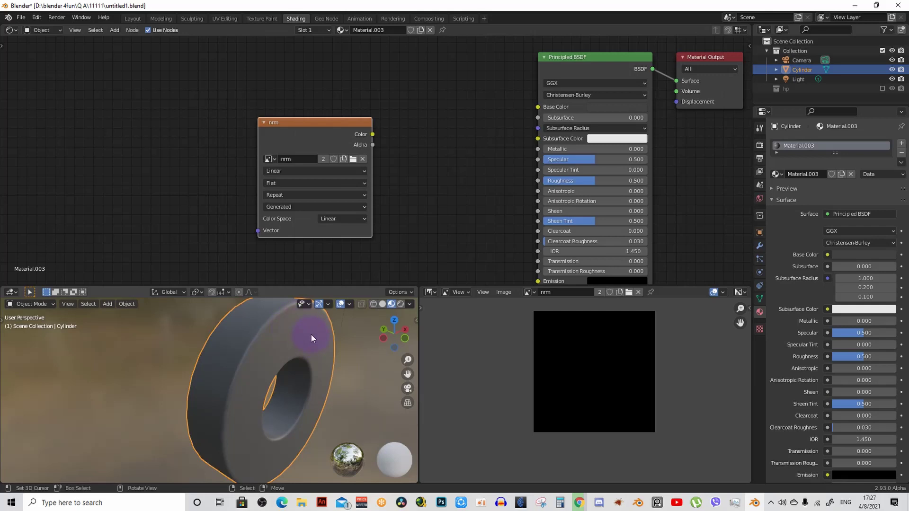
{"action": "middle_click_drag", "start_coordinate": [219, 349], "coordinate": [289, 362]}
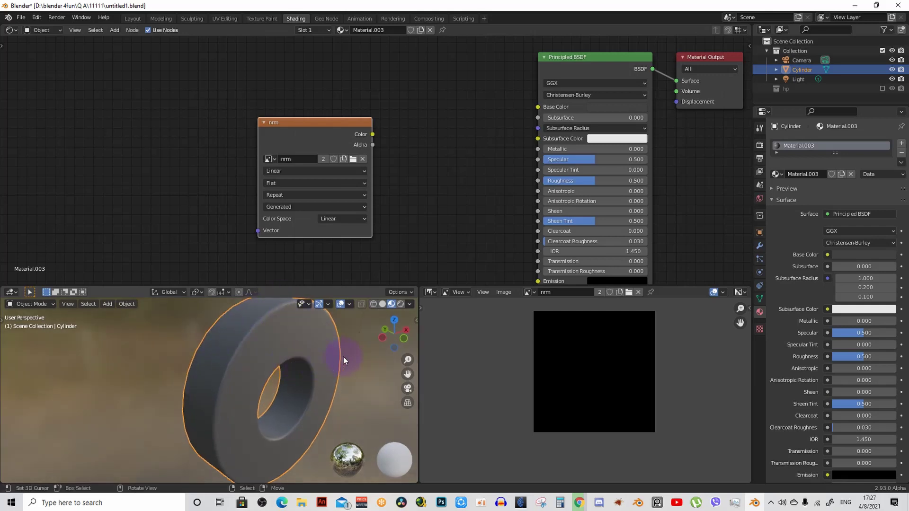
{"action": "middle_click_drag", "start_coordinate": [377, 221], "coordinate": [377, 221]}
{"action": "scroll", "coordinate": [397, 152], "scroll_direction": "up", "scroll_amount": 1}
{"action": "scroll", "coordinate": [397, 154], "scroll_direction": "down", "scroll_amount": 2}
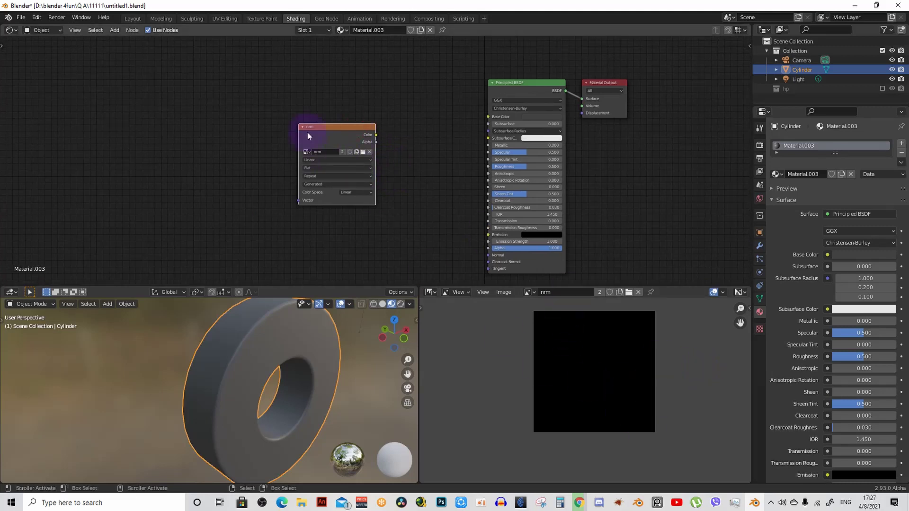
{"action": "left_click", "coordinate": [762, 143]}
{"action": "scroll", "coordinate": [827, 369], "scroll_direction": "down", "scroll_amount": 3}
{"action": "scroll", "coordinate": [825, 368], "scroll_direction": "down", "scroll_amount": 1}
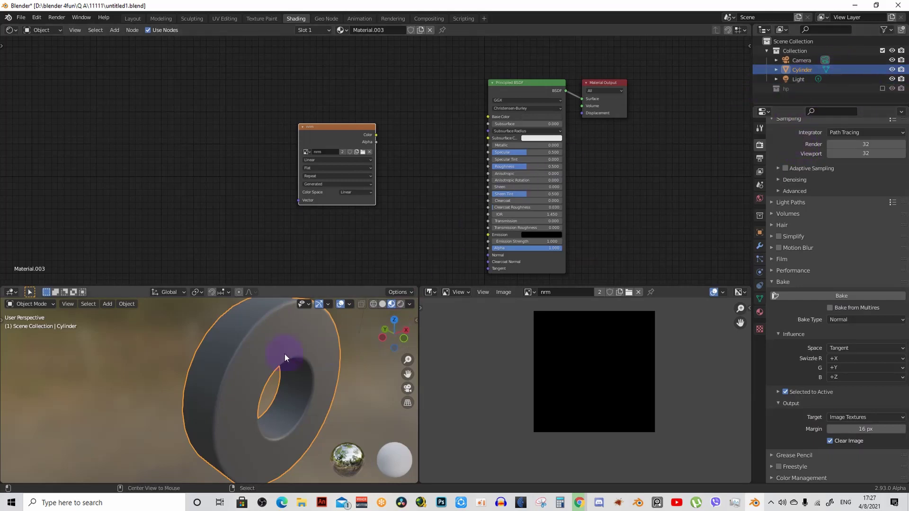
Re-include the hp collection, select Cylinder.001, then add the low-poly Cylinder as active
{"action": "key", "text": "alt+a"}
{"action": "left_click", "coordinate": [902, 89]}
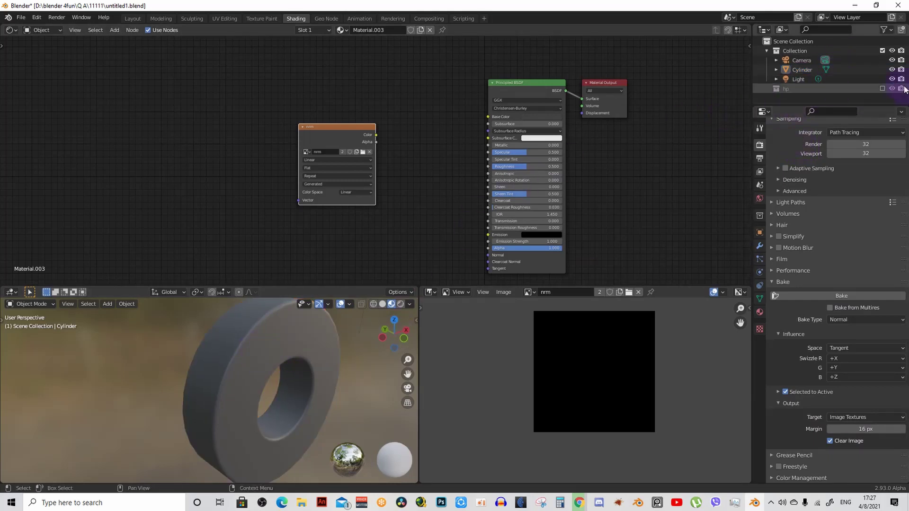
{"action": "left_click", "coordinate": [882, 88]}
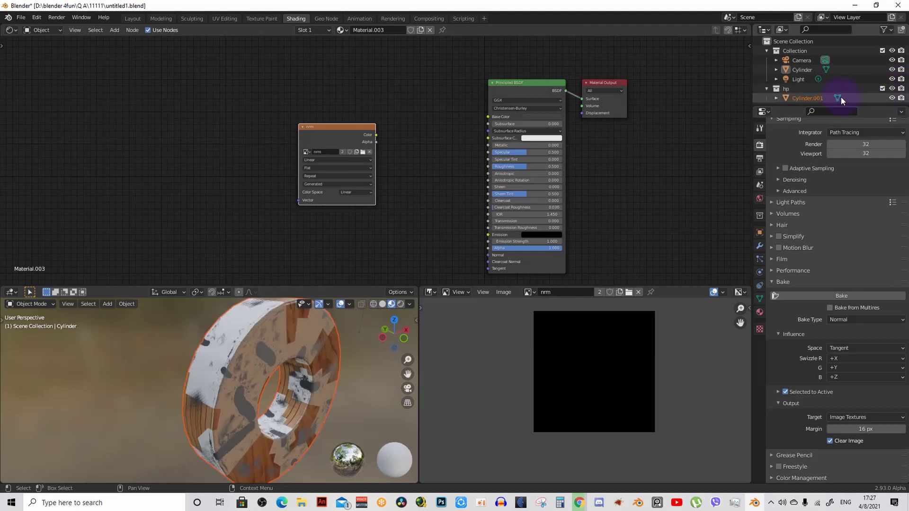
{"action": "left_click", "coordinate": [808, 96]}
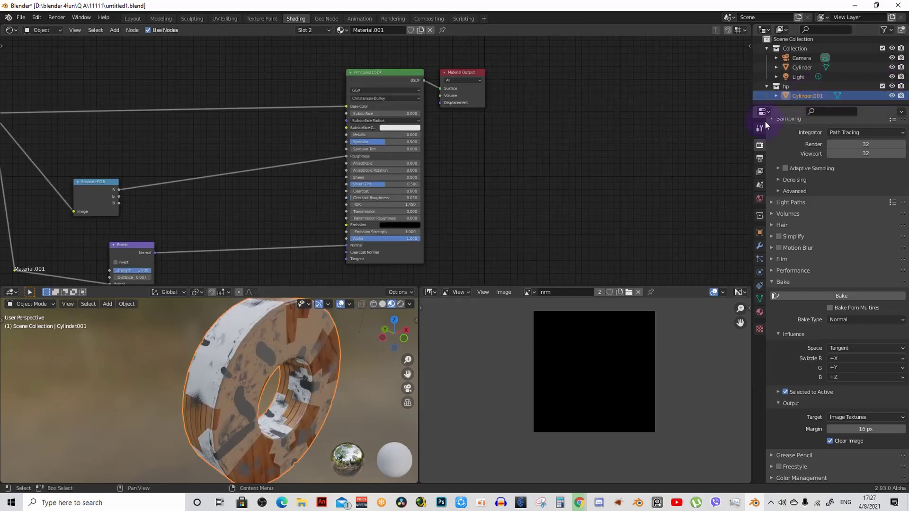
{"action": "key", "text": "a"}
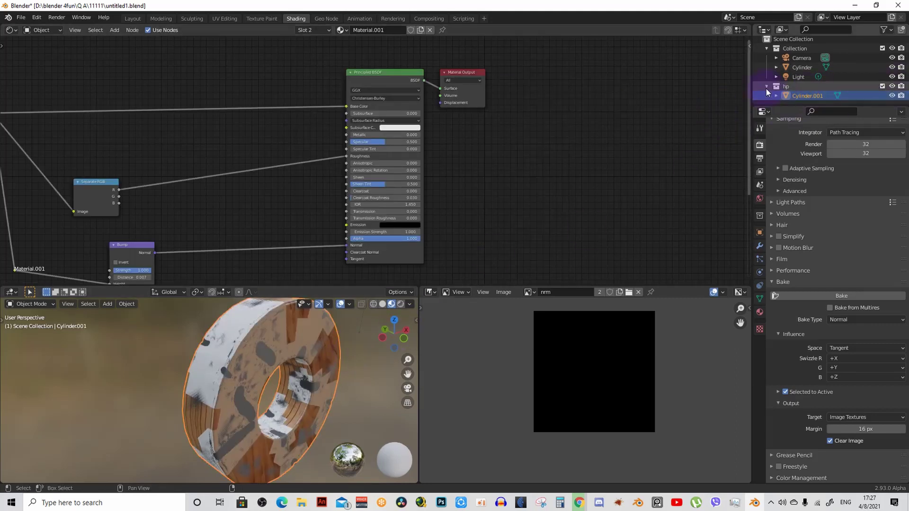
{"action": "left_click", "coordinate": [801, 67], "text": "shift"}
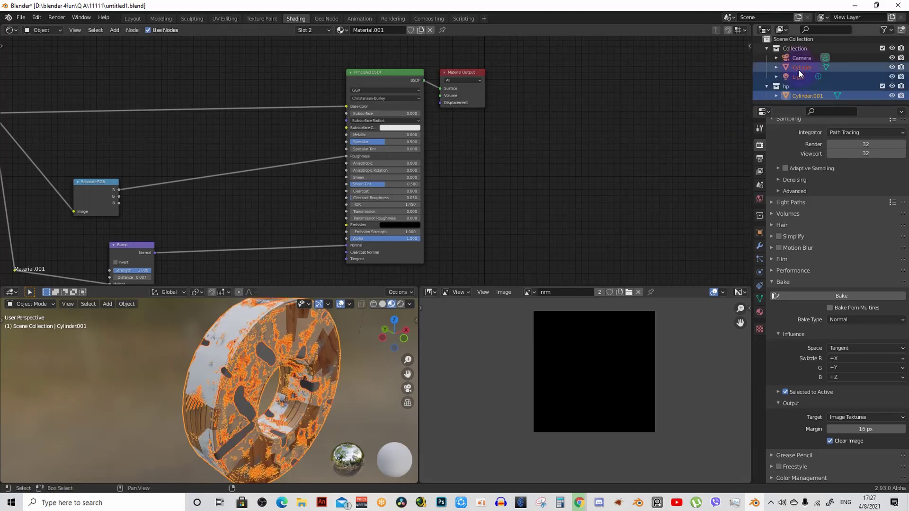
{"action": "key", "text": "ctrl+z"}
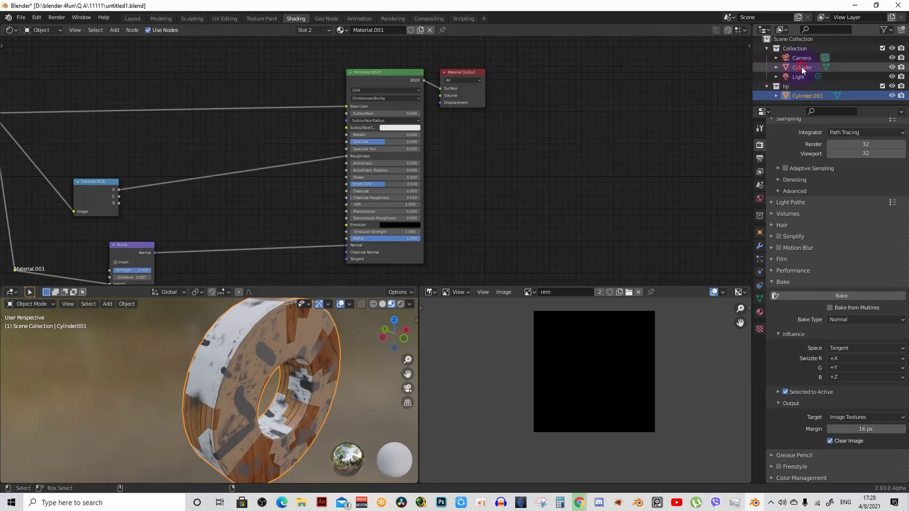
{"action": "left_click", "coordinate": [802, 67], "text": "ctrl"}
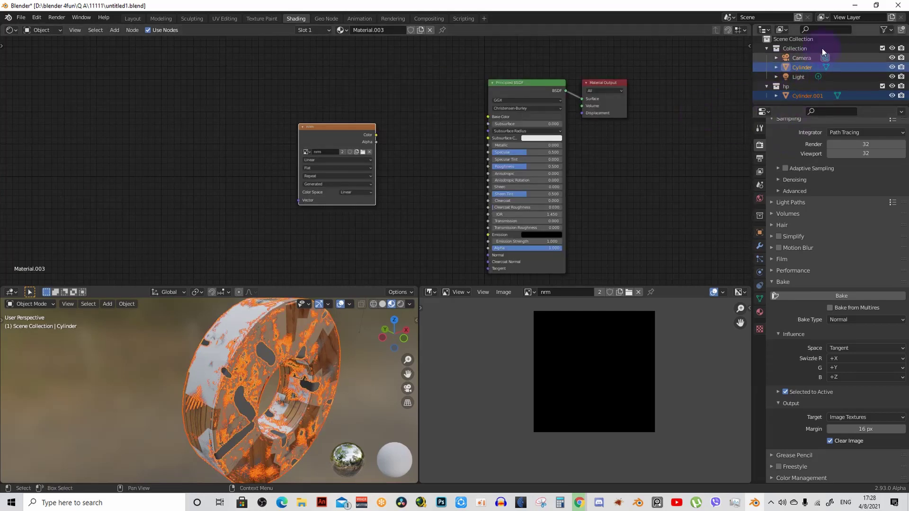
Expand the Selected to Active bake options and set Extrusion to 0.1 m
{"action": "middle_click_drag", "start_coordinate": [537, 171], "coordinate": [548, 155]}
{"action": "scroll", "coordinate": [566, 150], "scroll_direction": "up", "scroll_amount": 3}
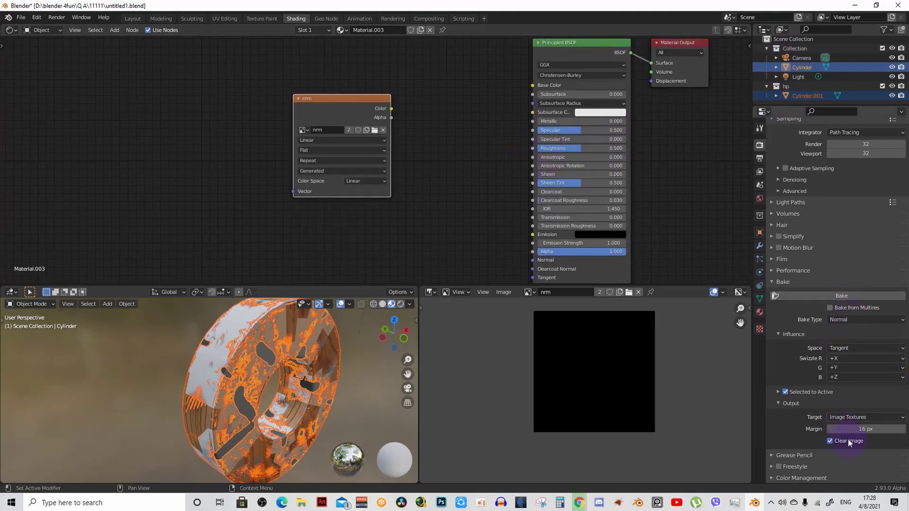
{"action": "left_click", "coordinate": [783, 455]}
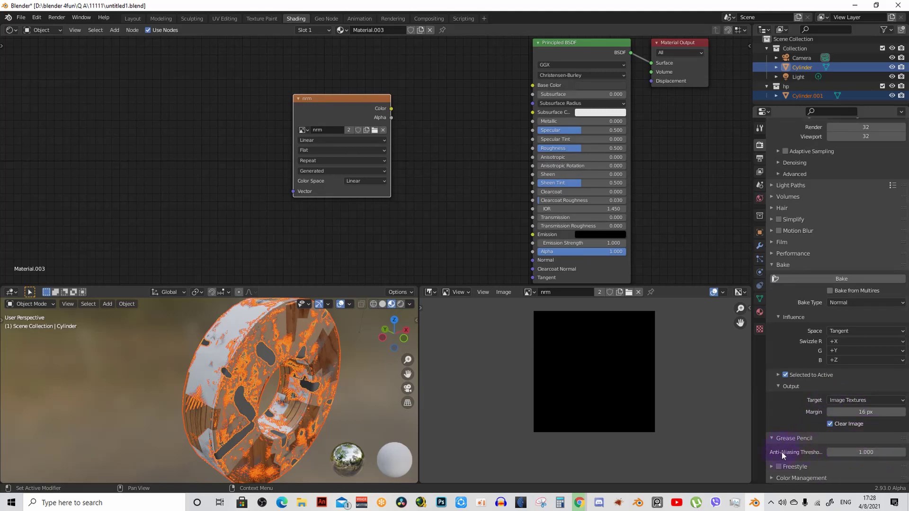
{"action": "scroll", "coordinate": [820, 374], "scroll_direction": "up", "scroll_amount": 2}
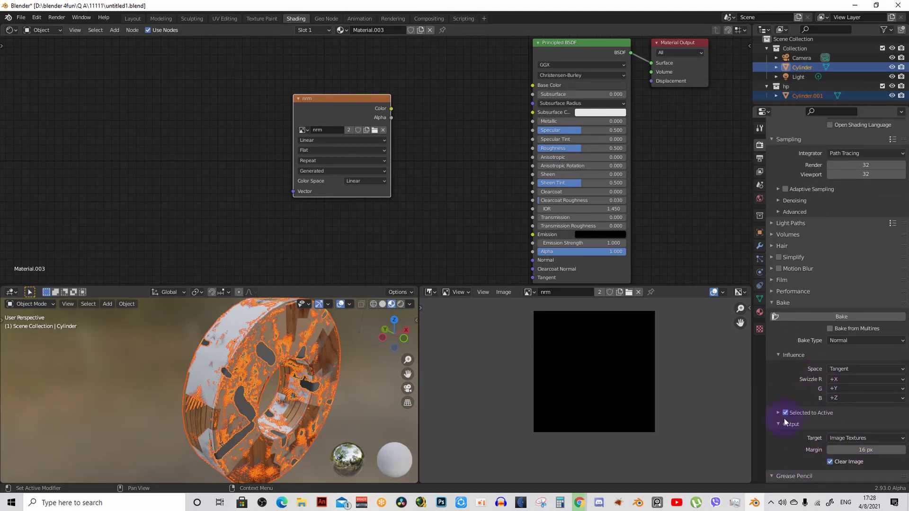
{"action": "left_click", "coordinate": [779, 415]}
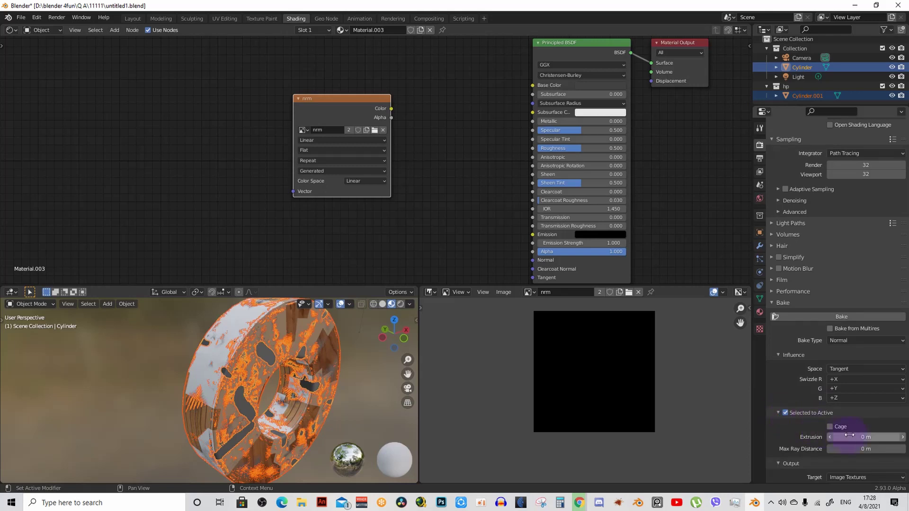
{"action": "left_click", "coordinate": [869, 438]}
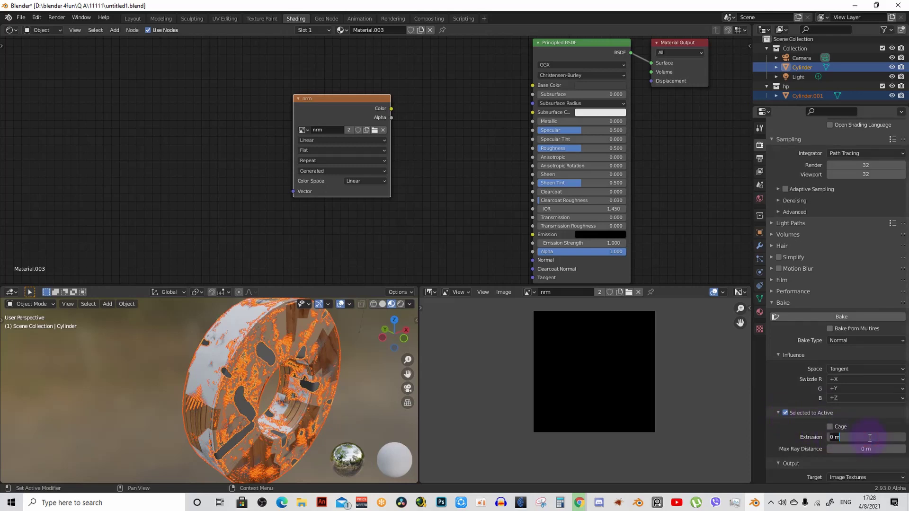
{"action": "key", "text": "BackSpace"}
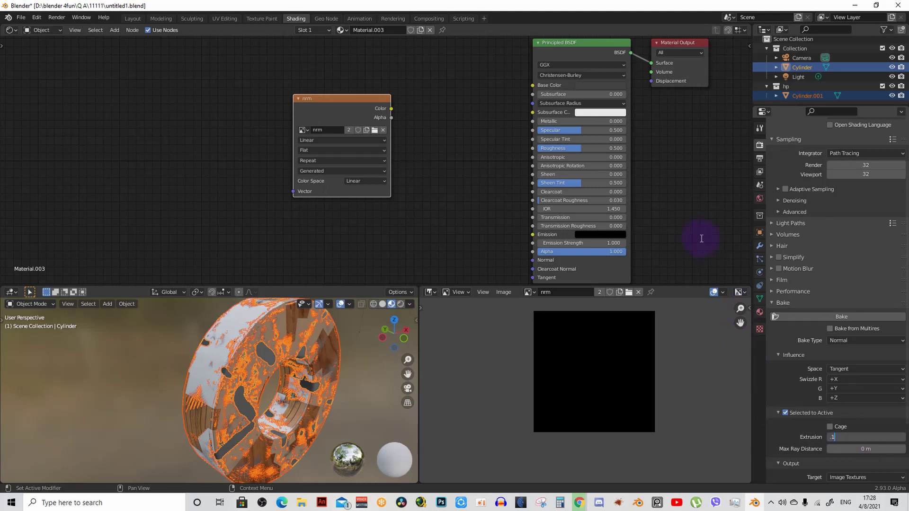
{"action": "key", "text": "Return"}
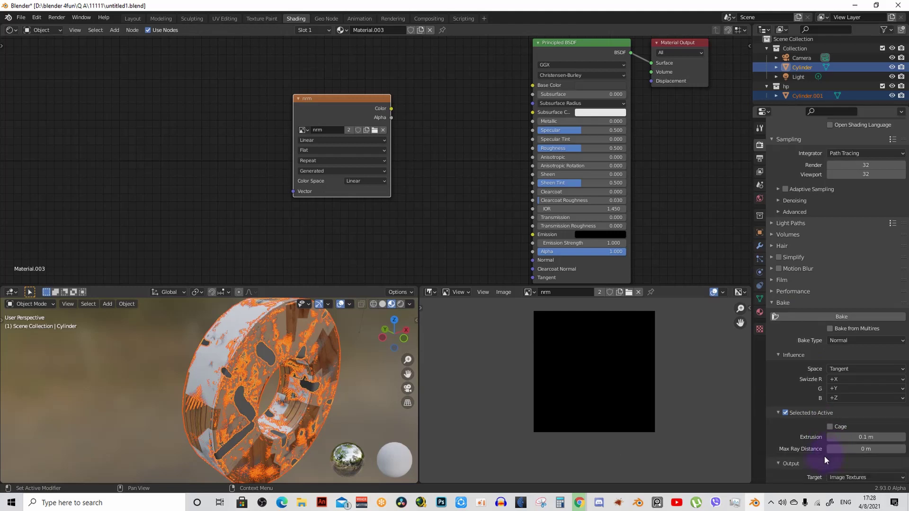
Recommit the Extrusion value and set Max Ray Distance to 0.1 m
{"action": "left_click", "coordinate": [865, 437]}
{"action": "key", "text": "Return"}
{"action": "left_click", "coordinate": [864, 446]}
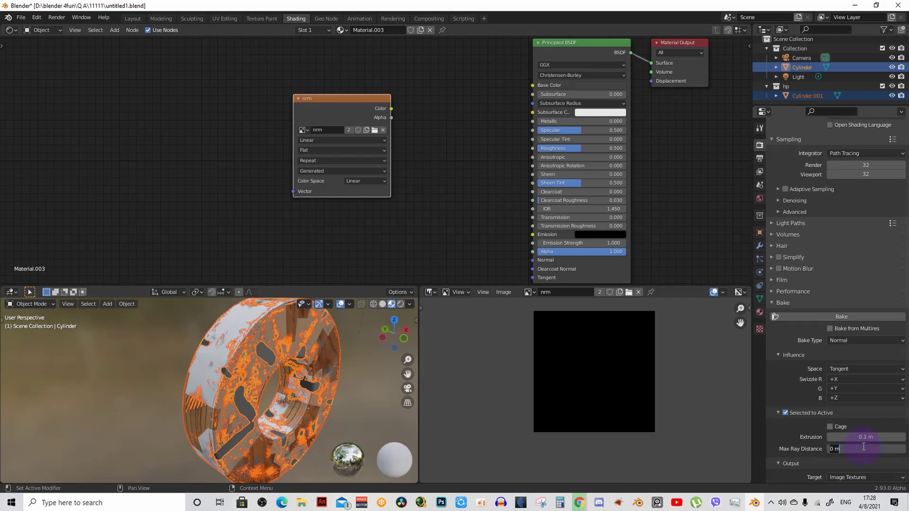
{"action": "key", "text": "Return"}
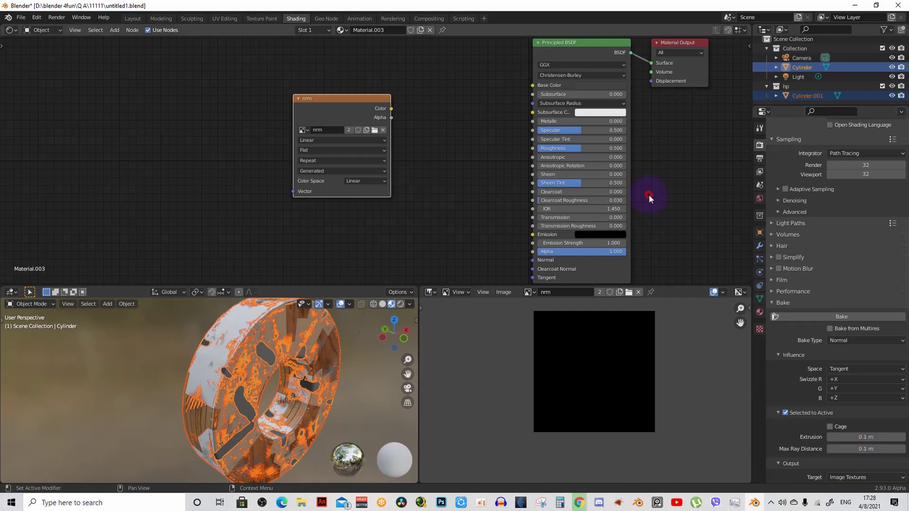
Bake the high-poly ring's detail into the nrm normal map and orbit to inspect the ring
{"action": "left_click", "coordinate": [836, 315]}
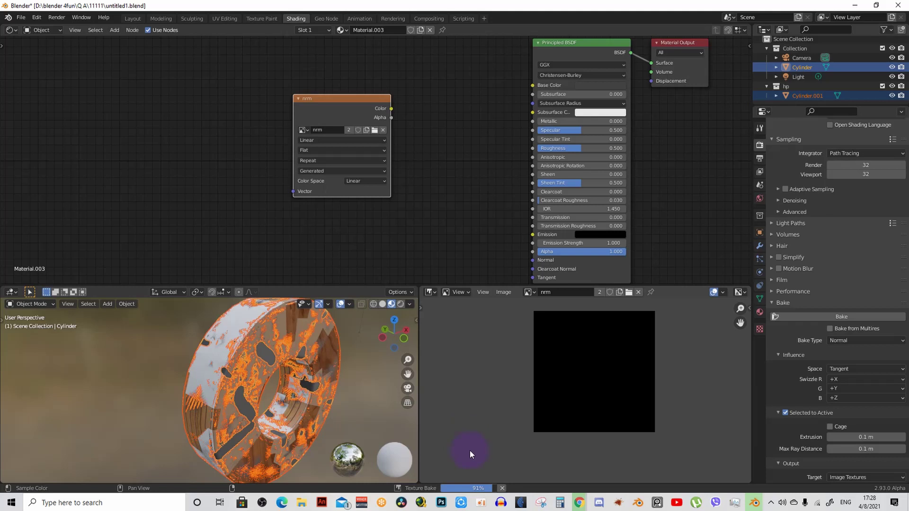
{"action": "scroll", "coordinate": [563, 381], "scroll_direction": "up", "scroll_amount": 3}
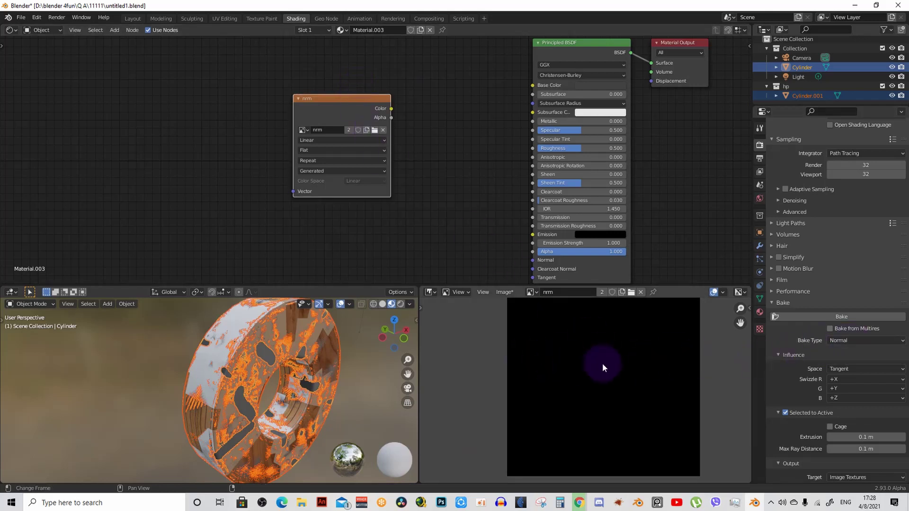
{"action": "middle_click_drag", "start_coordinate": [307, 364], "coordinate": [258, 330]}
{"action": "scroll", "coordinate": [259, 346], "scroll_direction": "up", "scroll_amount": 4}
Briefly preview the nrm node's colour on the ring, then restore the shader connection
{"action": "left_click", "coordinate": [341, 102], "text": "ctrl+shift"}
{"action": "middle_click_drag", "start_coordinate": [521, 130], "coordinate": [398, 146]}
{"action": "left_click", "coordinate": [487, 93], "text": "ctrl+shift"}
{"action": "scroll", "coordinate": [859, 403], "scroll_direction": "down", "scroll_amount": 3}
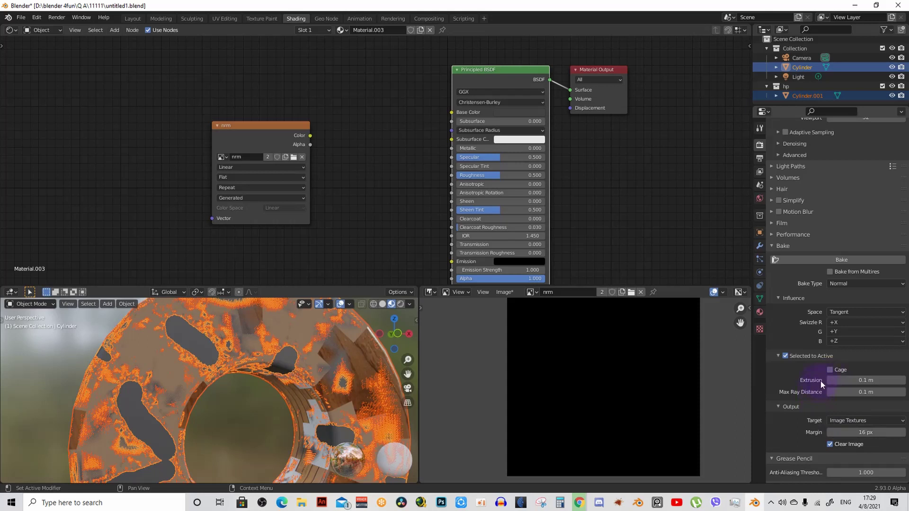
Leave the bake Cage option off and keep the normal space as Tangent
{"action": "left_click", "coordinate": [831, 370]}
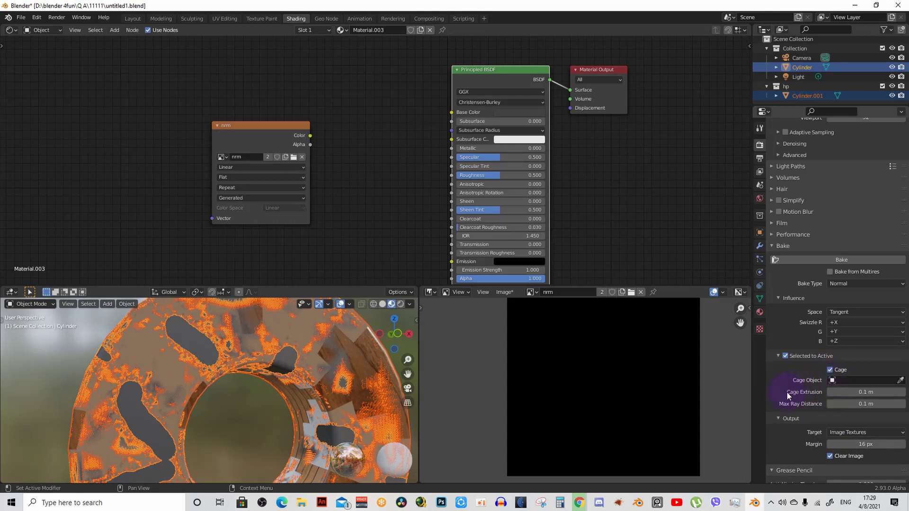
{"action": "left_click", "coordinate": [830, 369]}
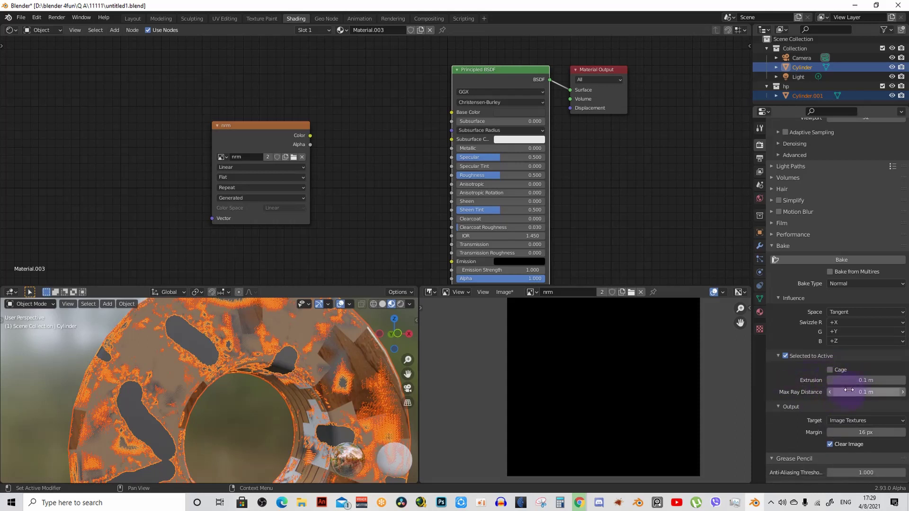
{"action": "scroll", "coordinate": [853, 360], "scroll_direction": "up", "scroll_amount": 4}
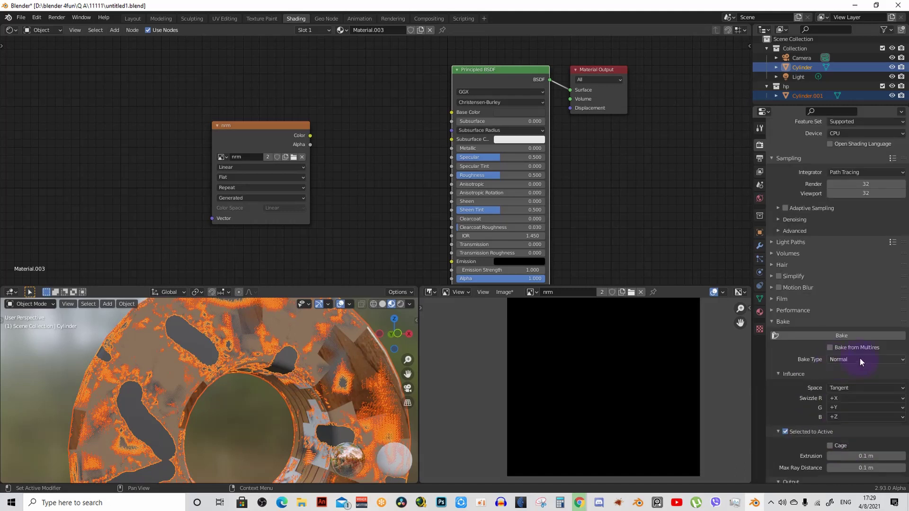
{"action": "left_click", "coordinate": [851, 388]}
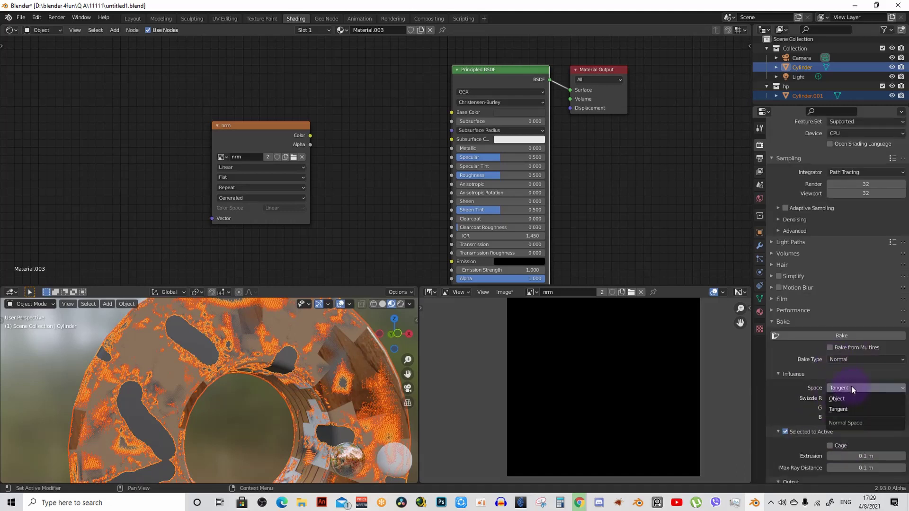
{"action": "left_click", "coordinate": [851, 386]}
Make the nrm Image Texture node the active bake target
{"action": "scroll", "coordinate": [852, 386], "scroll_direction": "down", "scroll_amount": 3}
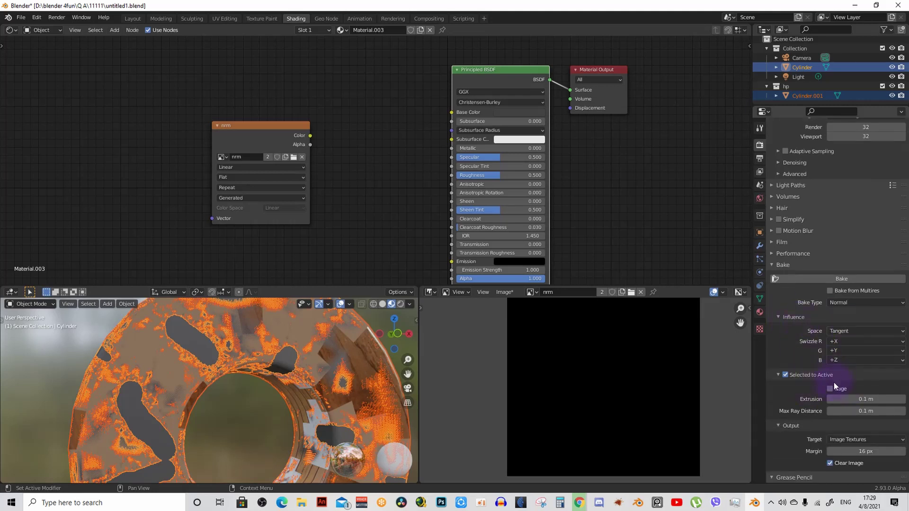
{"action": "scroll", "coordinate": [834, 388], "scroll_direction": "down", "scroll_amount": 2}
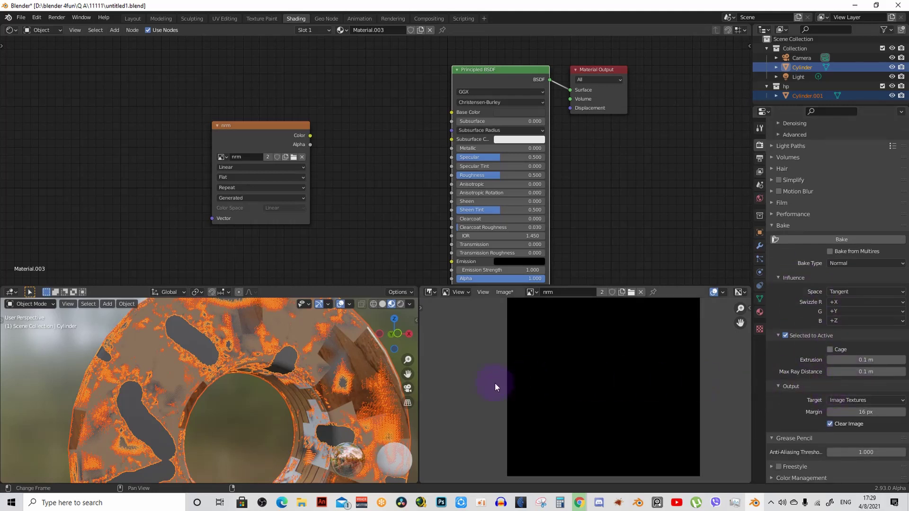
{"action": "scroll", "coordinate": [495, 387], "scroll_direction": "down", "scroll_amount": 1}
{"action": "middle_click_drag", "start_coordinate": [331, 382], "coordinate": [330, 377]}
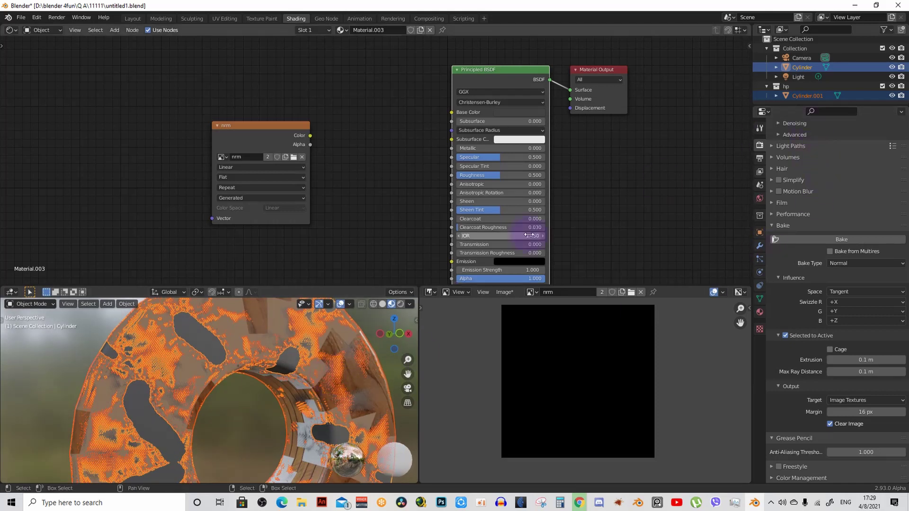
{"action": "middle_click_drag", "start_coordinate": [285, 351], "coordinate": [332, 379]}
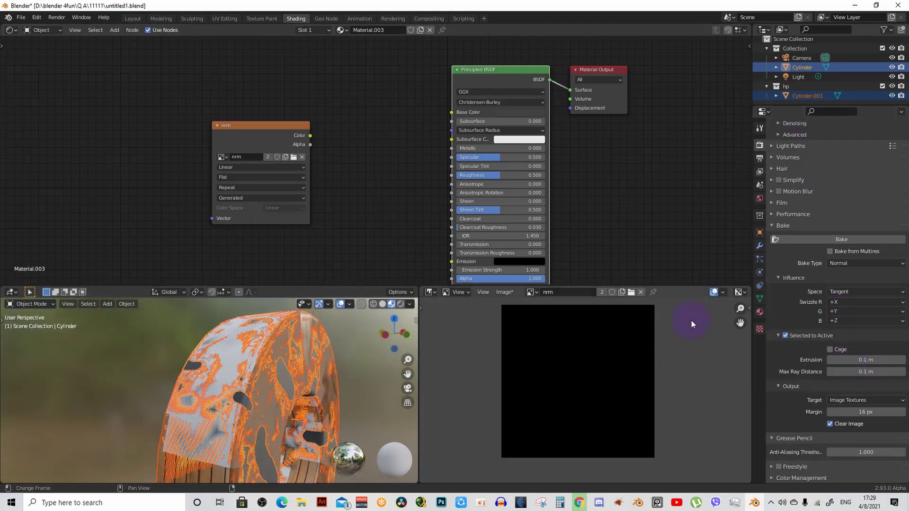
{"action": "left_click", "coordinate": [261, 132]}
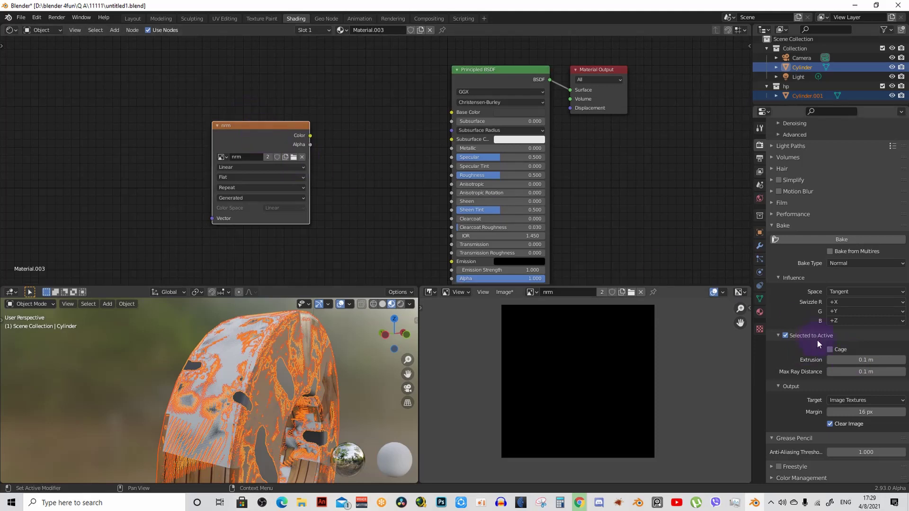
Keep the bake Output Target set to Image Textures
{"action": "scroll", "coordinate": [836, 362], "scroll_direction": "up", "scroll_amount": 3}
{"action": "scroll", "coordinate": [836, 363], "scroll_direction": "down", "scroll_amount": 3}
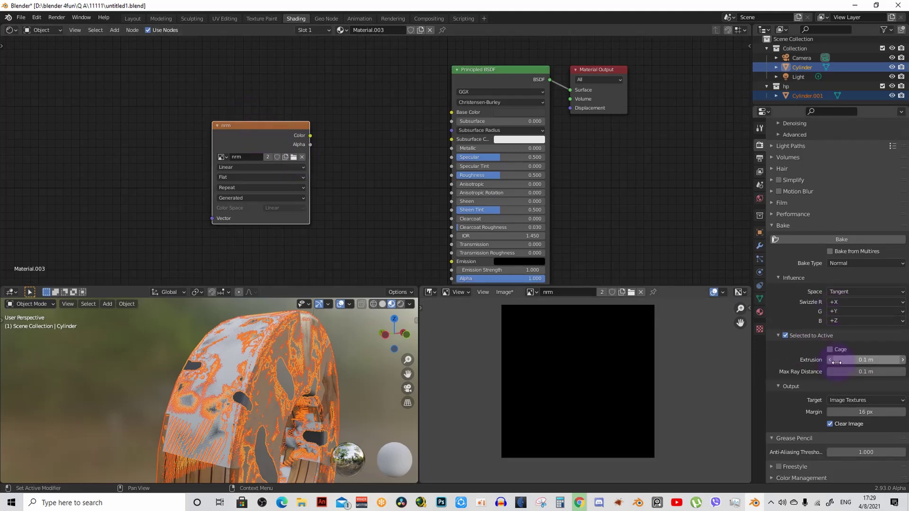
{"action": "left_click", "coordinate": [859, 399]}
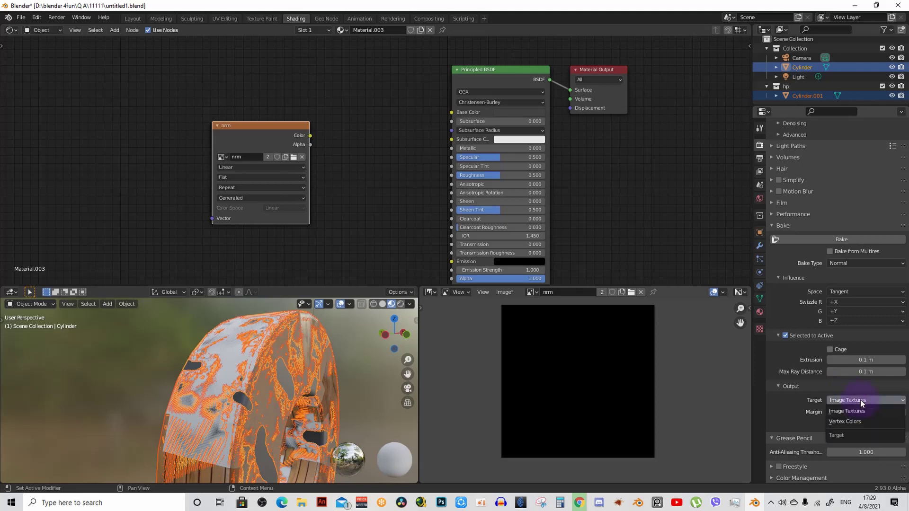
{"action": "left_click", "coordinate": [861, 400]}
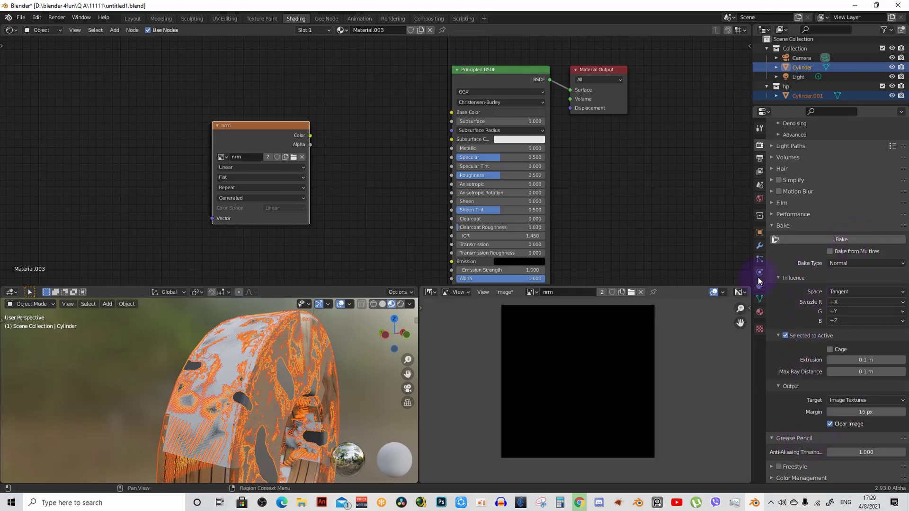
{"action": "scroll", "coordinate": [775, 192], "scroll_direction": "up", "scroll_amount": 7}
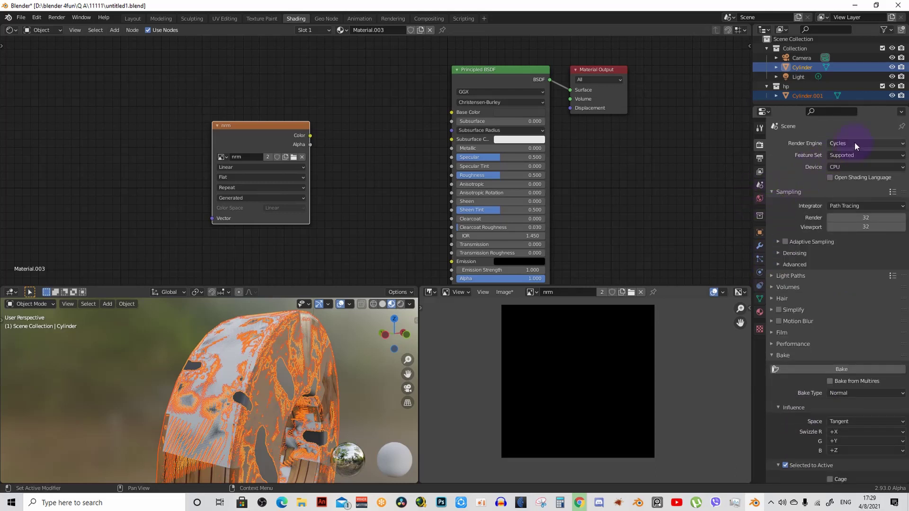
Change the Selected to Active Extrusion from 0.1 m to 0 m, leaving Max Ray Distance at 0.1 m
{"action": "scroll", "coordinate": [657, 314], "scroll_direction": "down", "scroll_amount": 1}
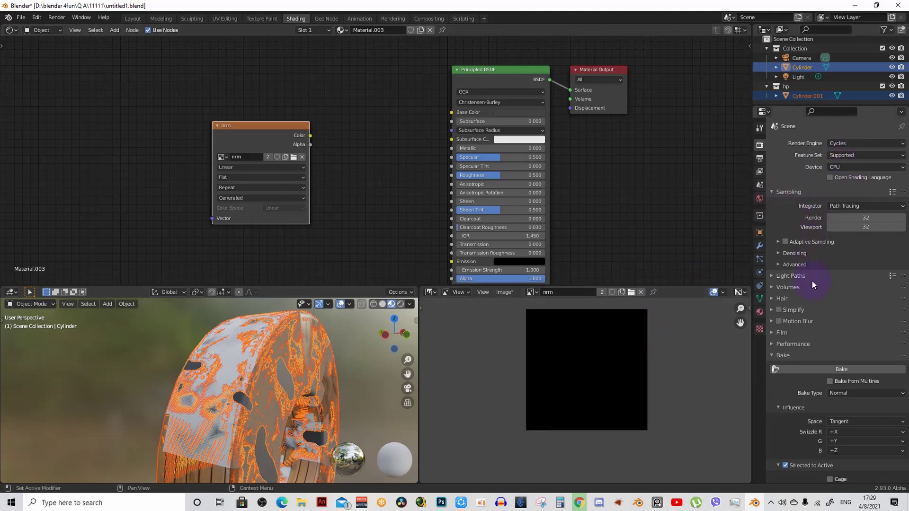
{"action": "scroll", "coordinate": [810, 311], "scroll_direction": "down", "scroll_amount": 3}
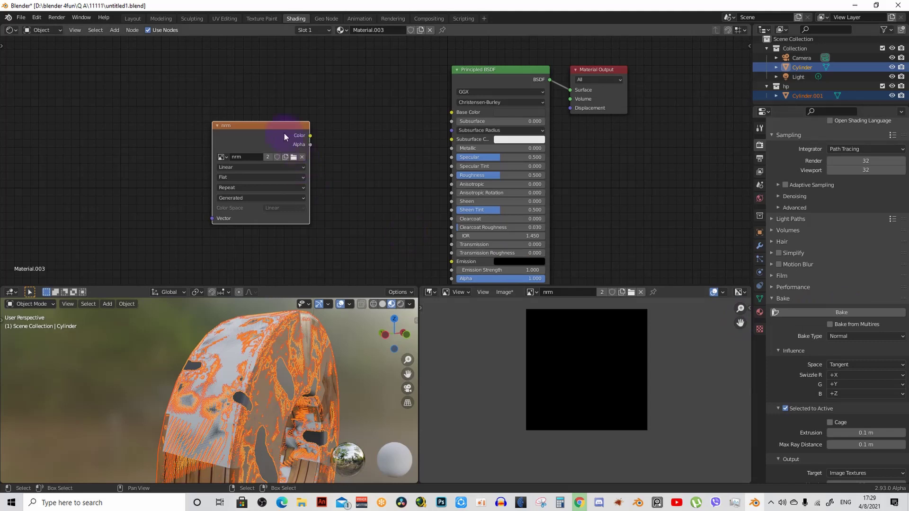
{"action": "scroll", "coordinate": [240, 150], "scroll_direction": "up", "scroll_amount": 2}
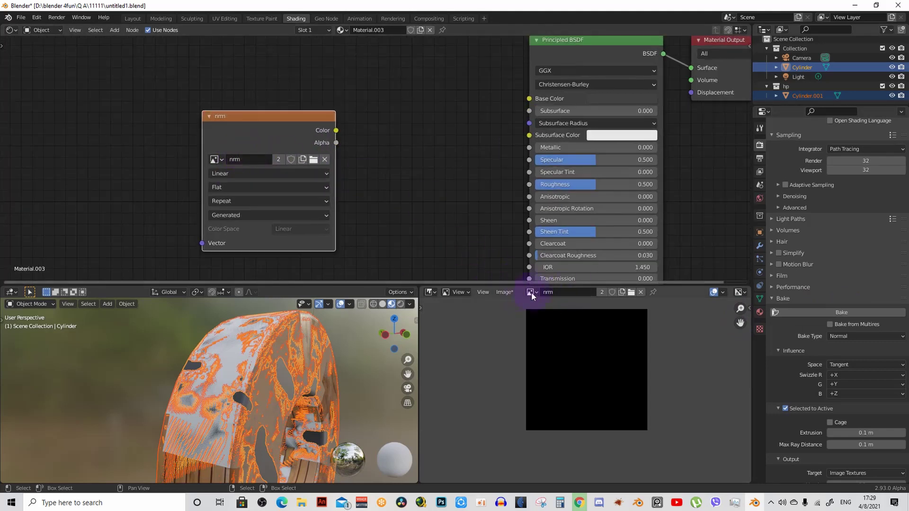
{"action": "middle_click_drag", "start_coordinate": [263, 169], "coordinate": [291, 169]}
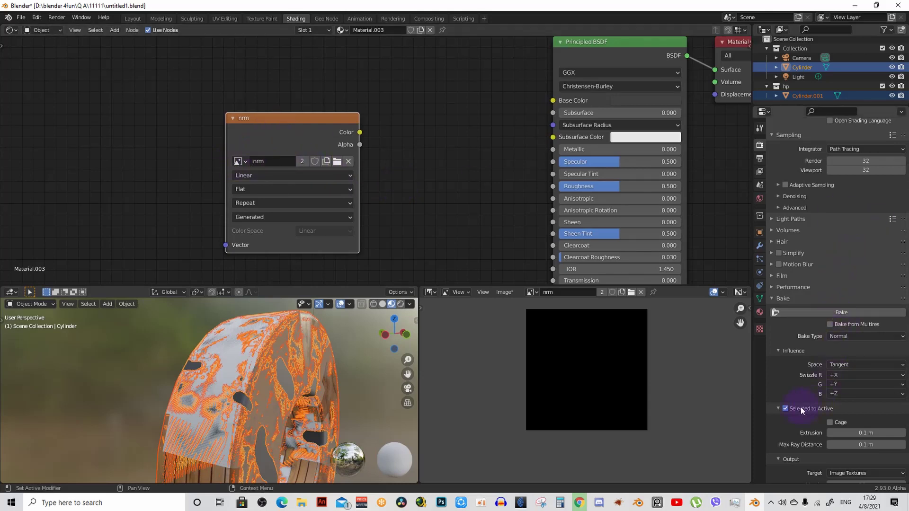
{"action": "scroll", "coordinate": [823, 412], "scroll_direction": "down", "scroll_amount": 3}
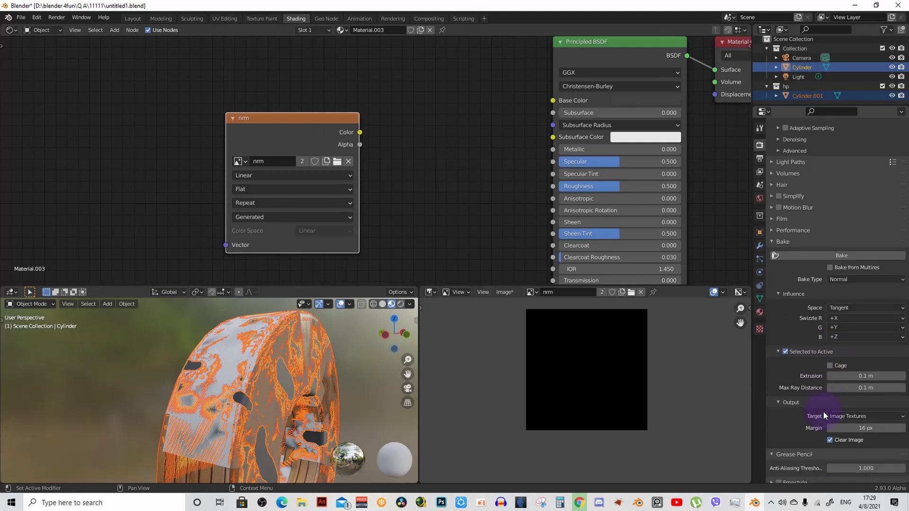
{"action": "left_click", "coordinate": [870, 376]}
{"action": "key", "text": "BackSpace"}
{"action": "key", "text": "BackSpace"}
{"action": "key", "text": "BackSpace"}
{"action": "key", "text": "BackSpace"}
{"action": "key", "text": "Return"}
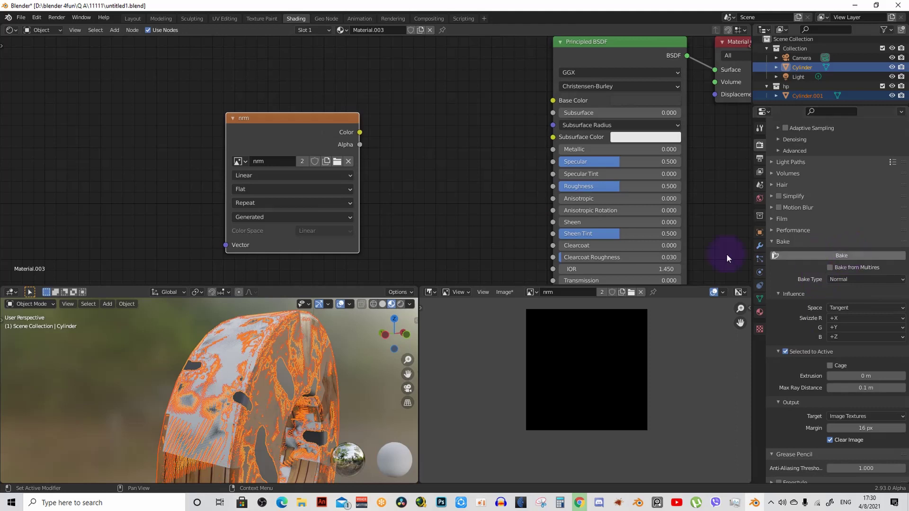
Rebake the normal map with 0 m Extrusion and check the nrm image, which stays black
{"action": "left_click", "coordinate": [851, 256]}
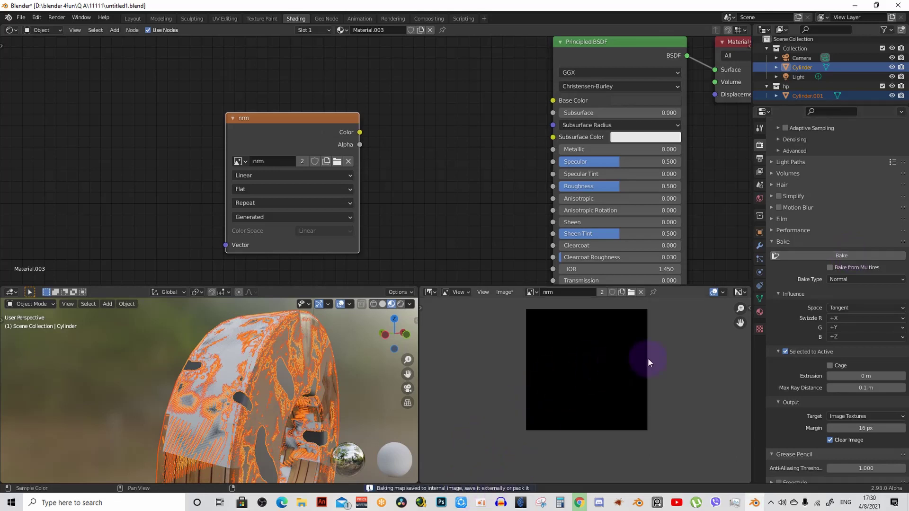
{"action": "middle_click_drag", "start_coordinate": [579, 364], "coordinate": [583, 393]}
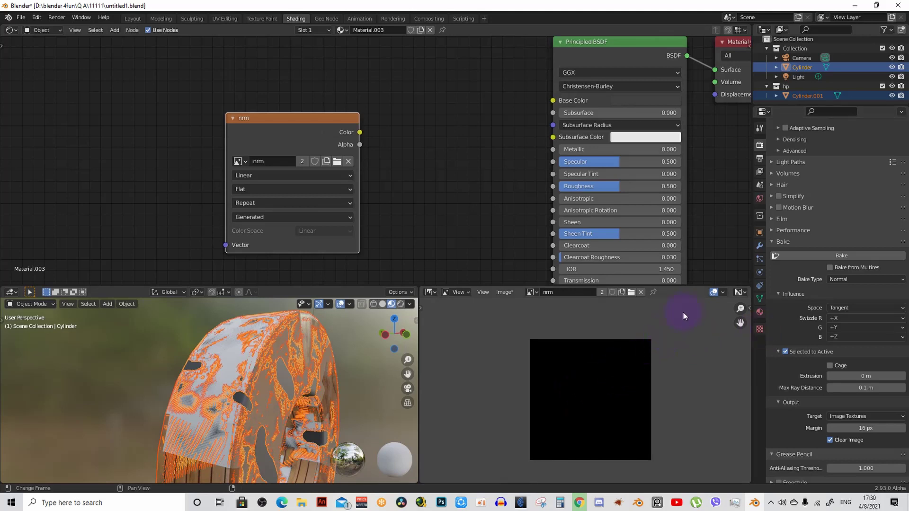
{"action": "scroll", "coordinate": [847, 251], "scroll_direction": "up", "scroll_amount": 6}
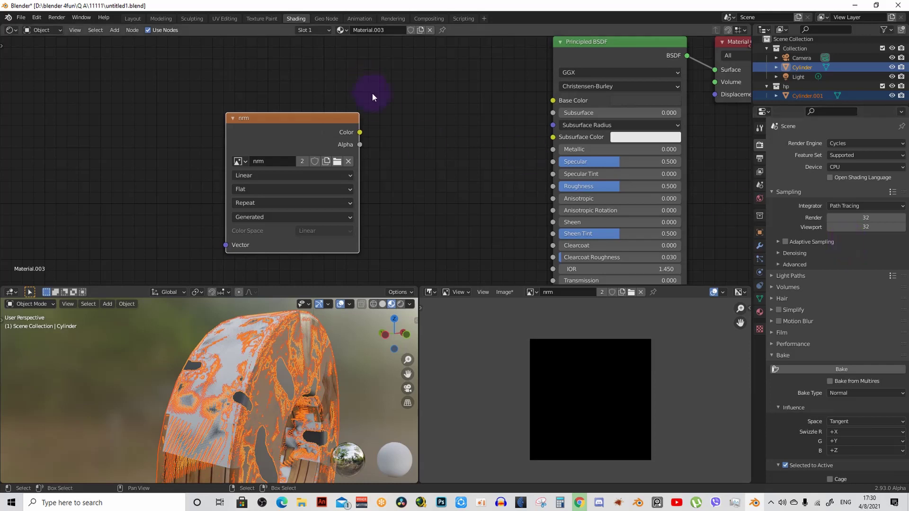
{"action": "scroll", "coordinate": [374, 109], "scroll_direction": "down", "scroll_amount": 2}
{"action": "scroll", "coordinate": [397, 133], "scroll_direction": "down", "scroll_amount": 1}
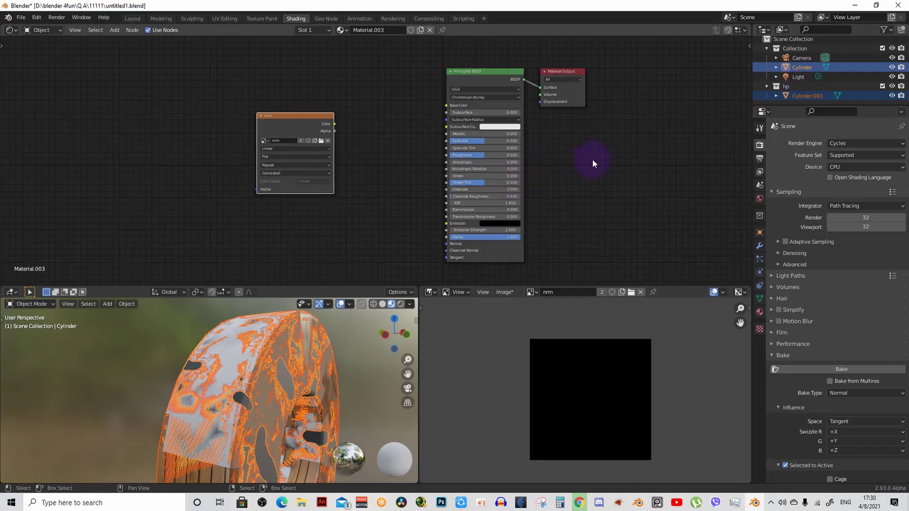
Save untitled1.blend and quit Blender
{"action": "key", "text": "ctrl+s"}
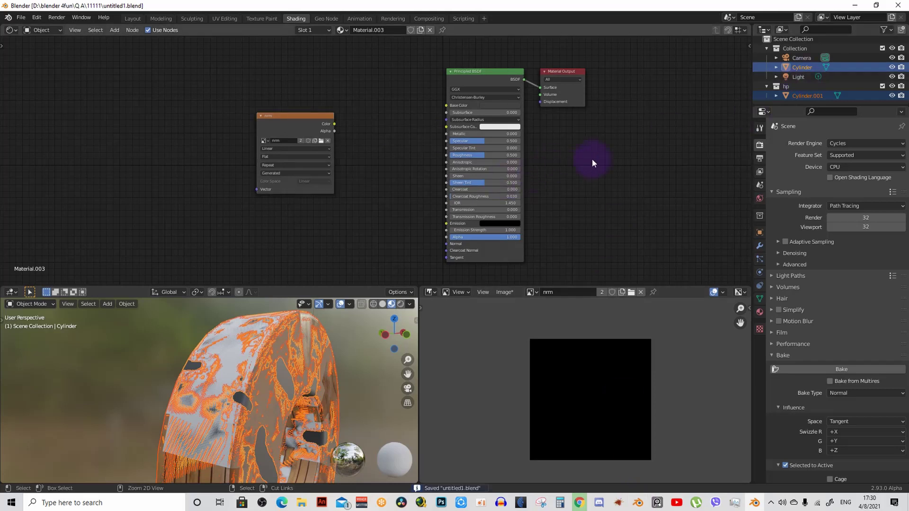
{"action": "left_click", "coordinate": [902, 7]}
{"action": "left_click", "coordinate": [465, 273]}
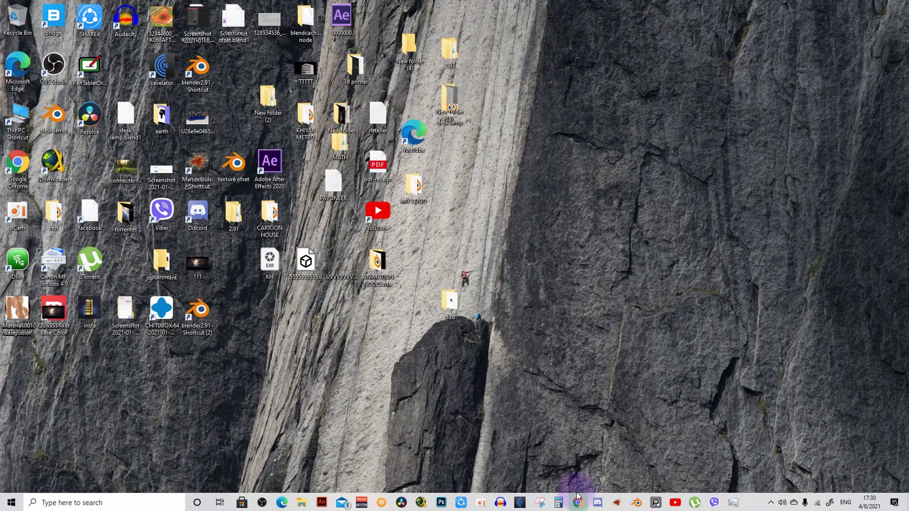
Relaunch Blender and open untitled1.blend from the splash screen
{"action": "left_click", "coordinate": [637, 502]}
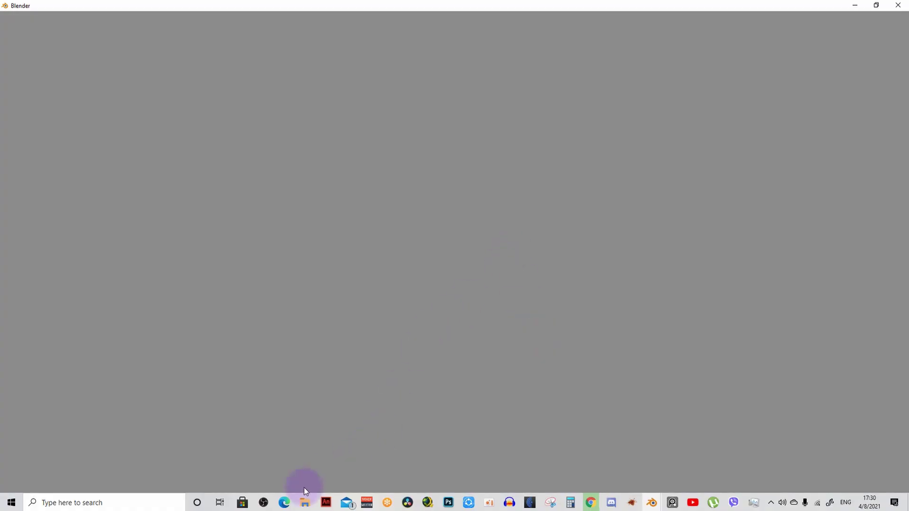
{"action": "left_click", "coordinate": [307, 502]}
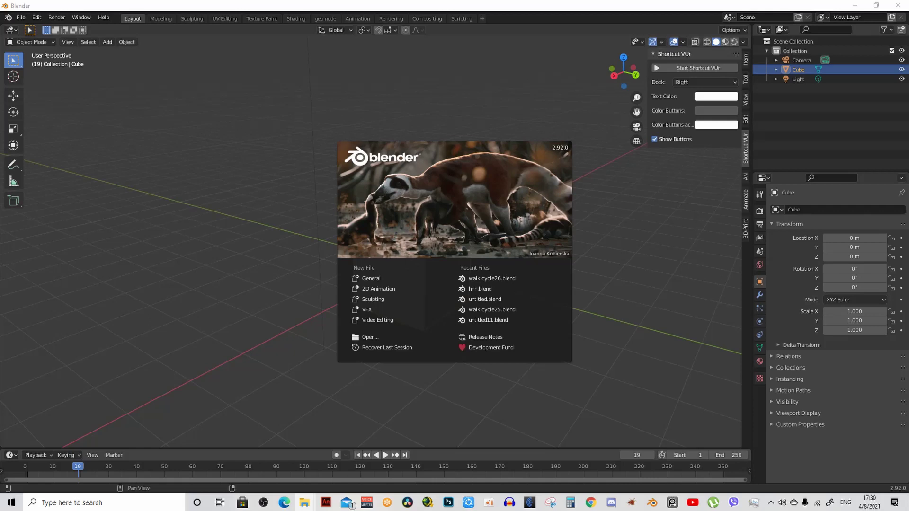
{"action": "left_click_drag", "start_coordinate": [577, 305], "coordinate": [484, 275]}
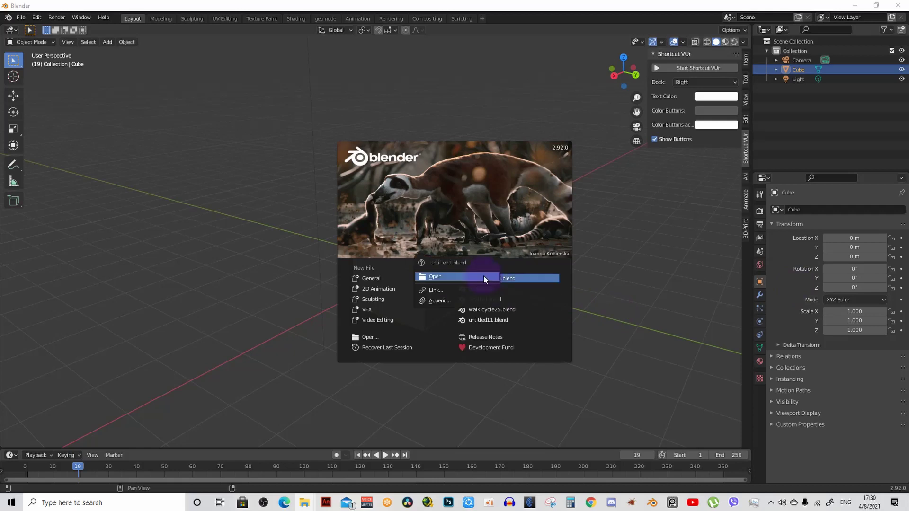
{"action": "left_click", "coordinate": [484, 275]}
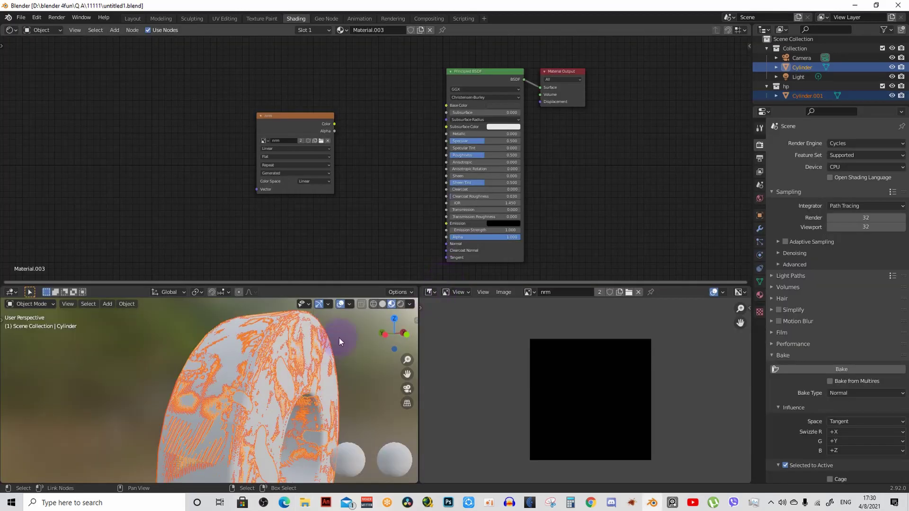
Make the nrm image node the active bake target again
{"action": "scroll", "coordinate": [445, 271], "scroll_direction": "down", "scroll_amount": 3}
{"action": "middle_click_drag", "start_coordinate": [339, 338], "coordinate": [297, 356]}
{"action": "left_click", "coordinate": [339, 154]}
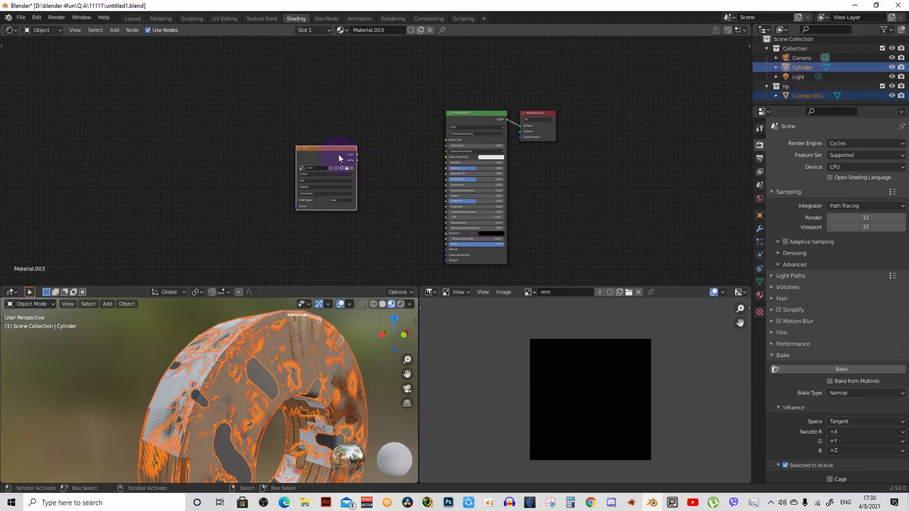
Rebake the normal map into the nrm image
{"action": "scroll", "coordinate": [802, 340], "scroll_direction": "down", "scroll_amount": 7}
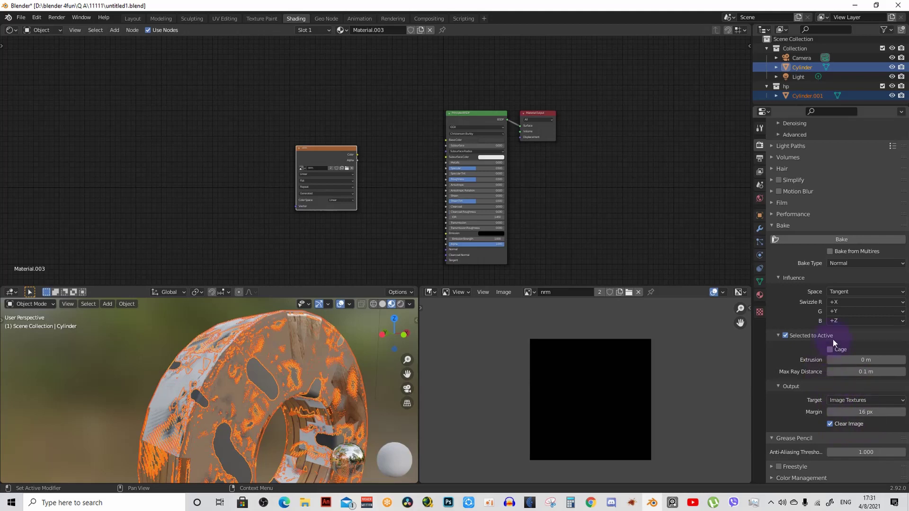
{"action": "scroll", "coordinate": [839, 292], "scroll_direction": "up", "scroll_amount": 2}
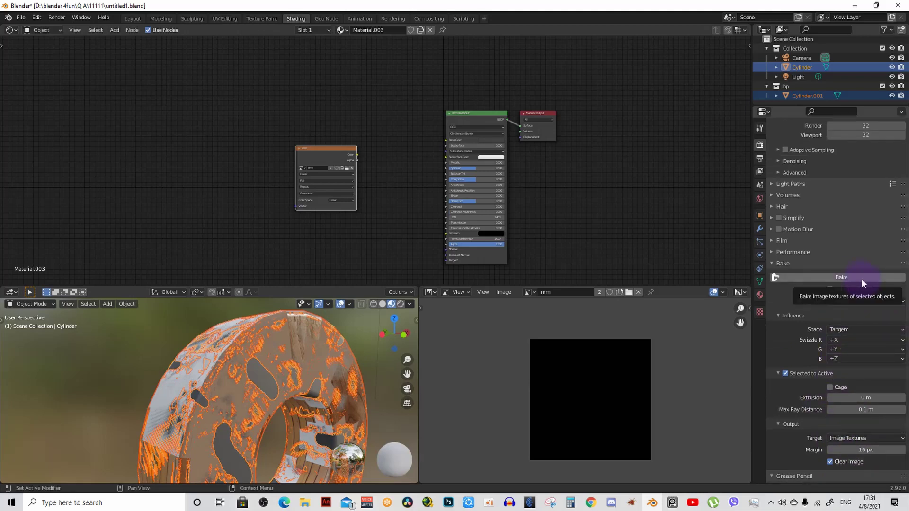
{"action": "left_click", "coordinate": [862, 279]}
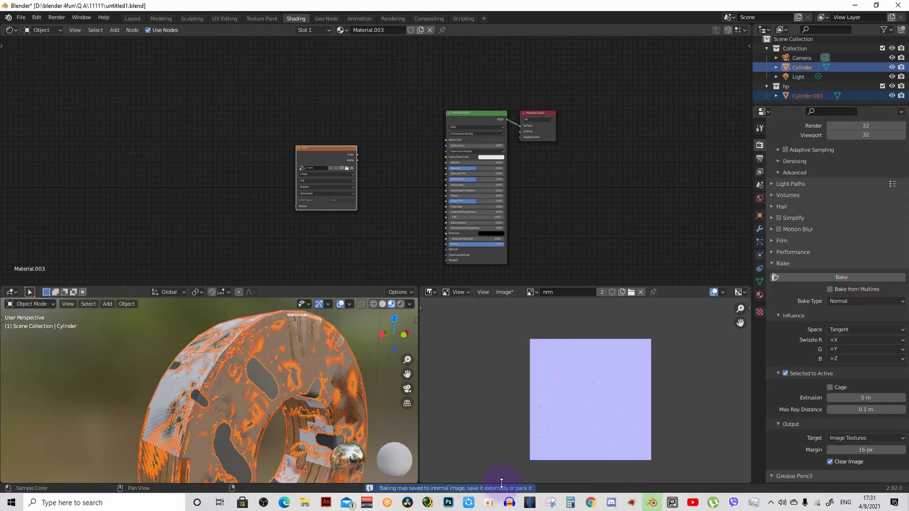
Inspect the lavender baked normal map, then move the nrm node down and left
{"action": "scroll", "coordinate": [573, 394], "scroll_direction": "up", "scroll_amount": 3}
{"action": "middle_click_drag", "start_coordinate": [573, 393], "coordinate": [612, 423]}
{"action": "scroll", "coordinate": [621, 403], "scroll_direction": "down", "scroll_amount": 2}
{"action": "scroll", "coordinate": [614, 390], "scroll_direction": "up", "scroll_amount": 2}
{"action": "scroll", "coordinate": [568, 393], "scroll_direction": "up", "scroll_amount": 2}
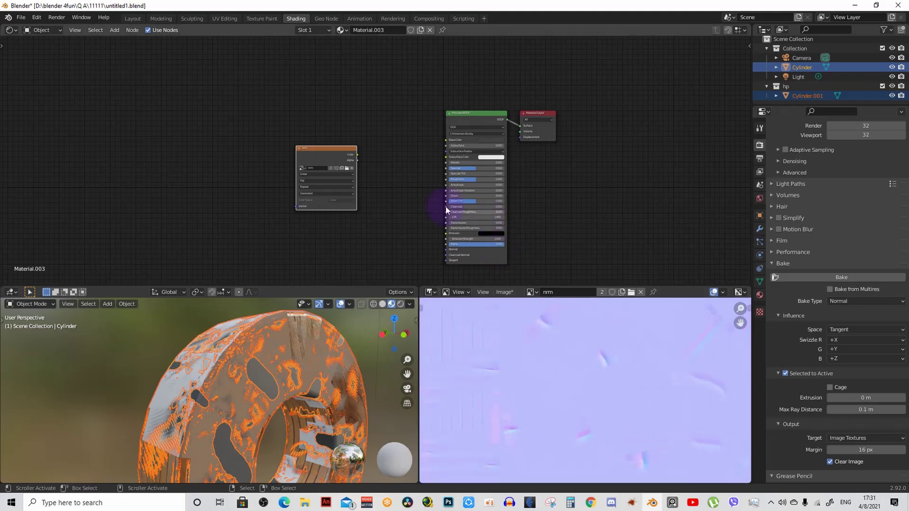
{"action": "middle_click_drag", "start_coordinate": [389, 187], "coordinate": [488, 147]}
{"action": "left_click_drag", "start_coordinate": [416, 111], "coordinate": [359, 193]}
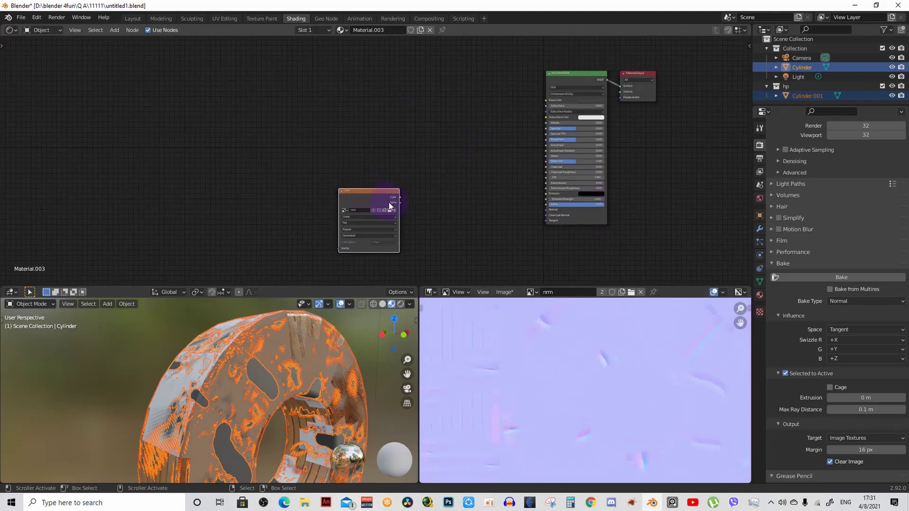
Add a Normal Map node from the Vector category and place it beside nrm
{"action": "scroll", "coordinate": [407, 199], "scroll_direction": "up", "scroll_amount": 2}
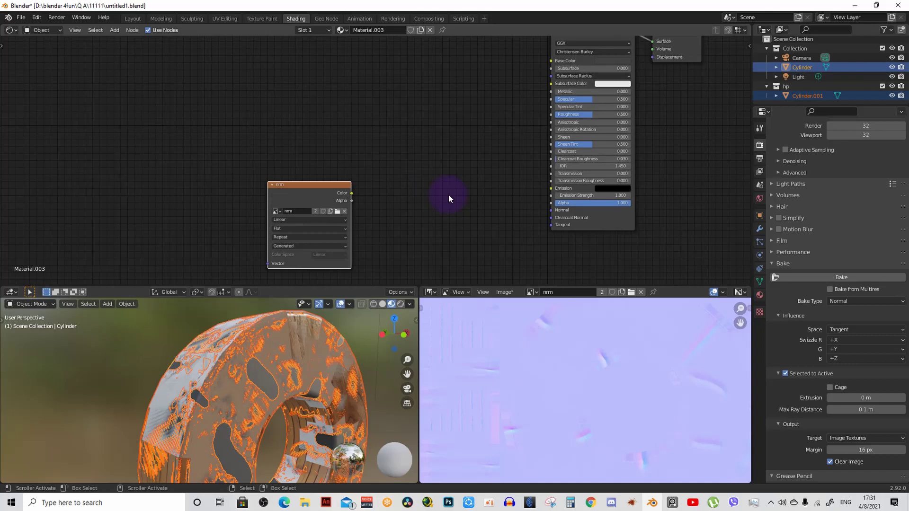
{"action": "scroll", "coordinate": [448, 195], "scroll_direction": "down", "scroll_amount": 3}
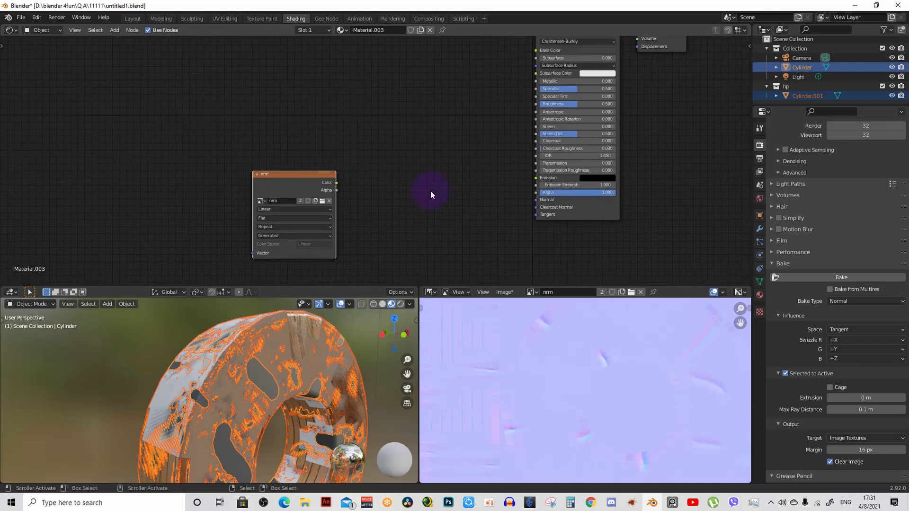
{"action": "key", "text": "shift+a"}
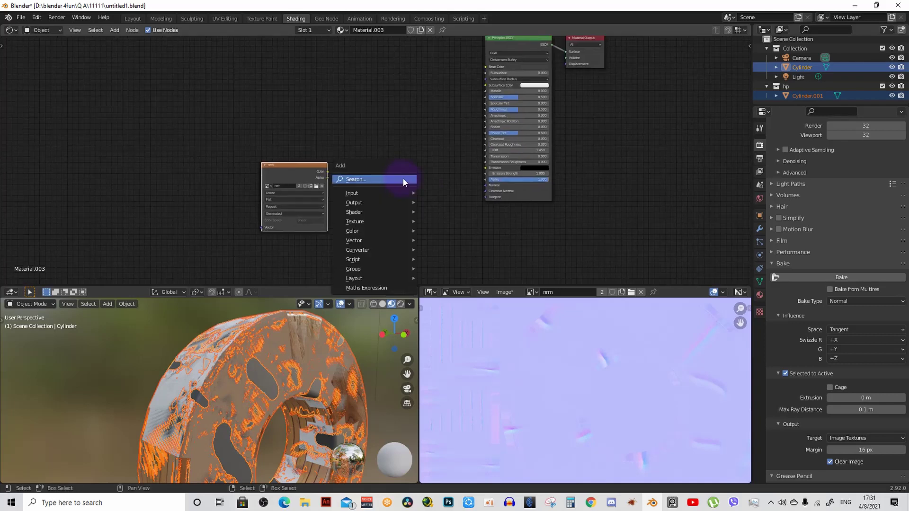
{"action": "mouse_move", "coordinate": [398, 203]}
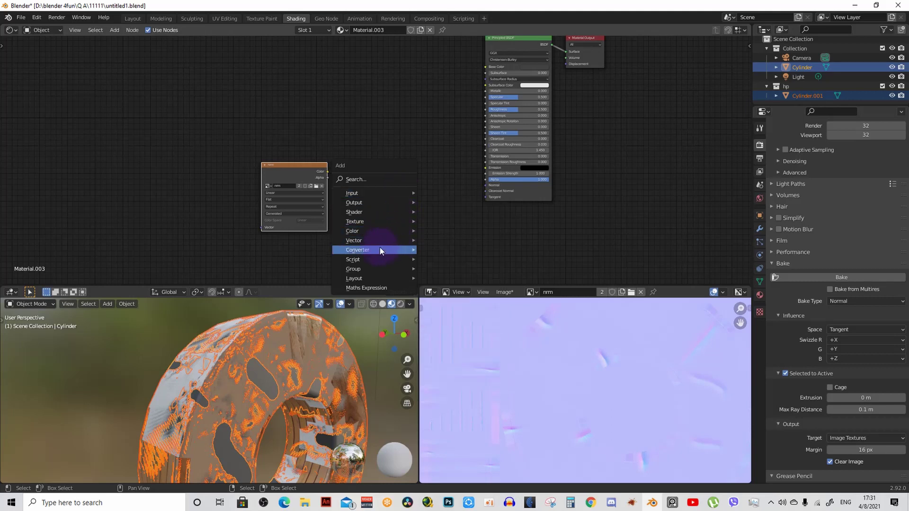
{"action": "mouse_move", "coordinate": [380, 240]}
{"action": "left_click", "coordinate": [456, 278]}
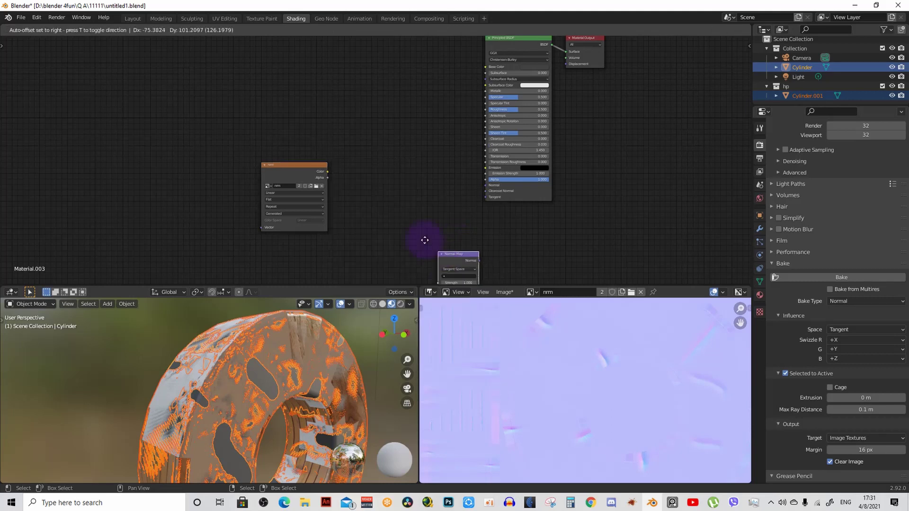
{"action": "left_click", "coordinate": [383, 153]}
Link nrm Color to the Normal Map's Color, and its Normal output to Principled BSDF Normal
{"action": "scroll", "coordinate": [360, 169], "scroll_direction": "up", "scroll_amount": 3}
{"action": "left_click_drag", "start_coordinate": [286, 173], "coordinate": [422, 198]}
{"action": "scroll", "coordinate": [426, 180], "scroll_direction": "right", "scroll_amount": 3, "text": "ctrl"}
{"action": "left_click_drag", "start_coordinate": [439, 134], "coordinate": [569, 201]}
{"action": "scroll", "coordinate": [317, 360], "scroll_direction": "down", "scroll_amount": 4}
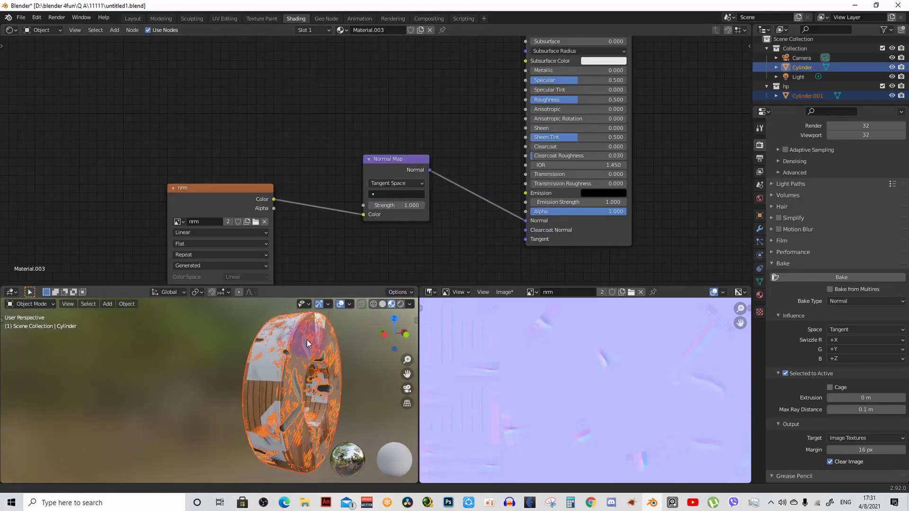
Select only the high-poly Cylinder.001 and move it aside along the Y axis
{"action": "right_click", "coordinate": [802, 96]}
{"action": "left_click", "coordinate": [802, 96]}
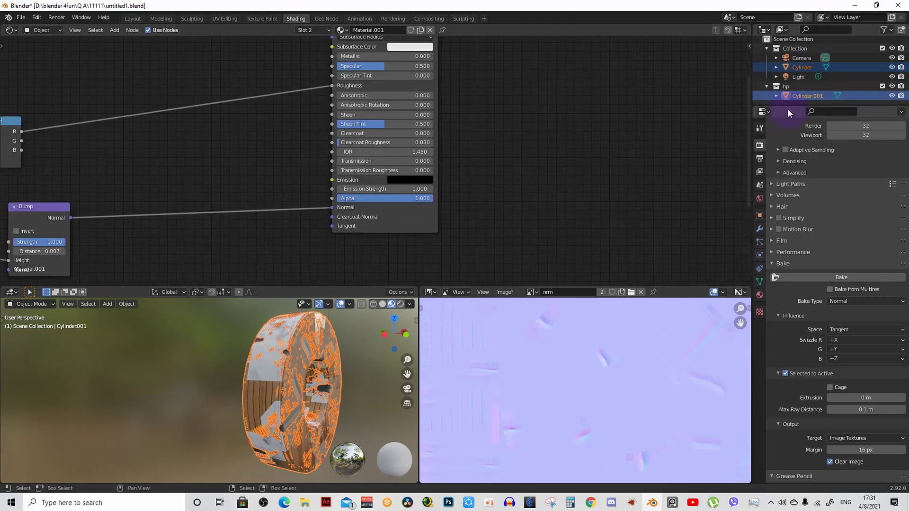
{"action": "left_click", "coordinate": [802, 97]}
{"action": "middle_click_drag", "start_coordinate": [283, 394], "coordinate": [223, 396]}
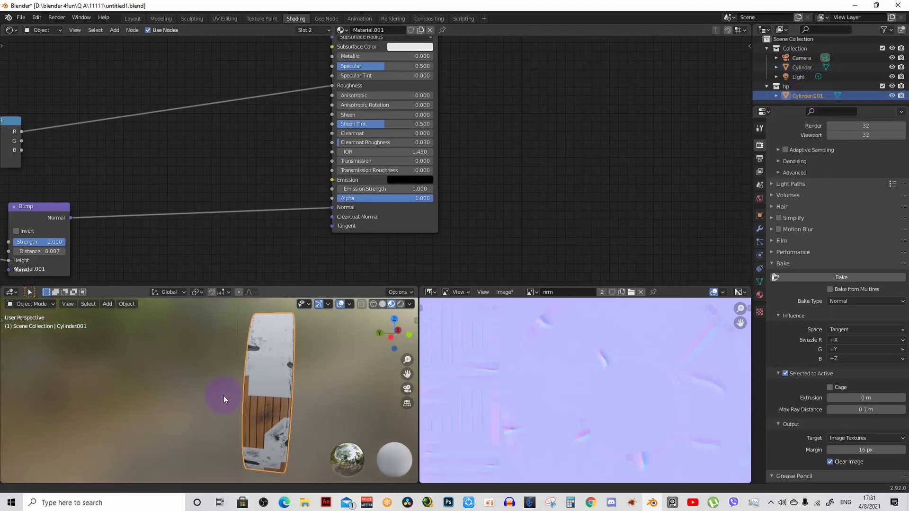
{"action": "key", "text": "g"}
{"action": "key", "text": "y"}
{"action": "mouse_move", "coordinate": [322, 387]}
{"action": "middle_mouse_down"}
{"action": "mouse_move", "coordinate": [345, 360]}
{"action": "mouse_move", "coordinate": [311, 278]}
{"action": "mouse_move", "coordinate": [324, 377]}
{"action": "middle_mouse_up"}
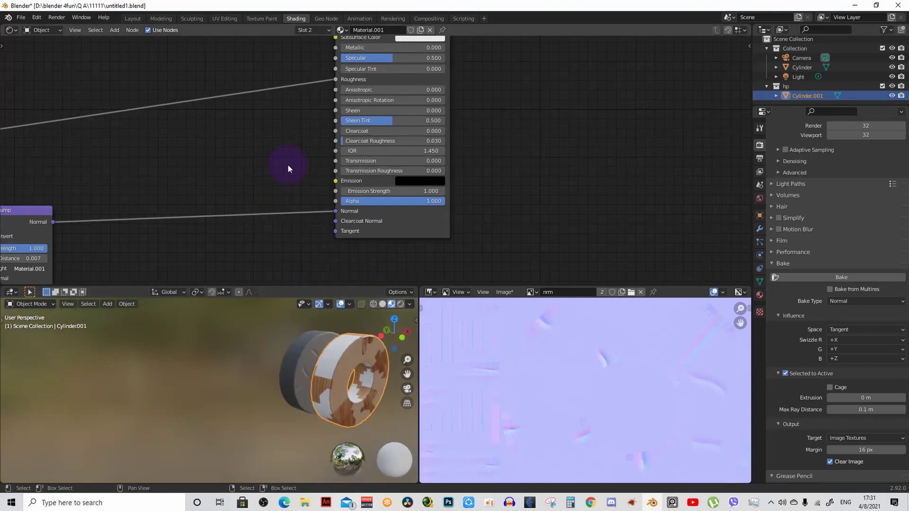
{"action": "scroll", "coordinate": [308, 173], "scroll_direction": "down", "scroll_amount": 2}
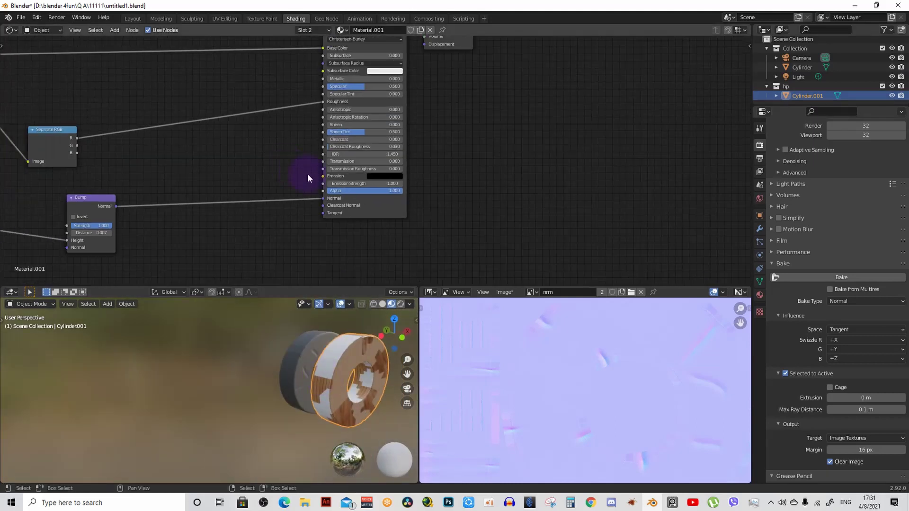
Replace Cylinder.001's materials with Material.003, then duplicate it as Material.004
{"action": "left_click", "coordinate": [759, 294]}
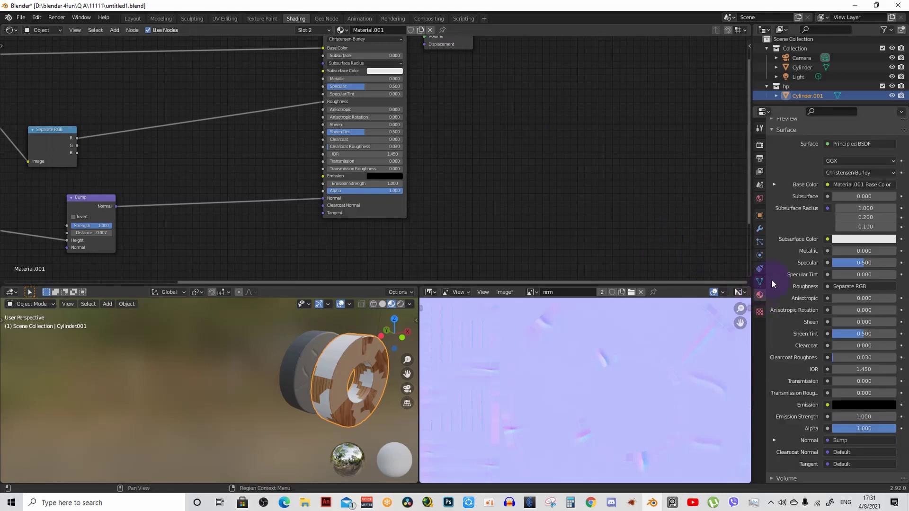
{"action": "scroll", "coordinate": [809, 135], "scroll_direction": "up", "scroll_amount": 4}
{"action": "left_click", "coordinate": [902, 153]}
{"action": "left_click", "coordinate": [902, 153]}
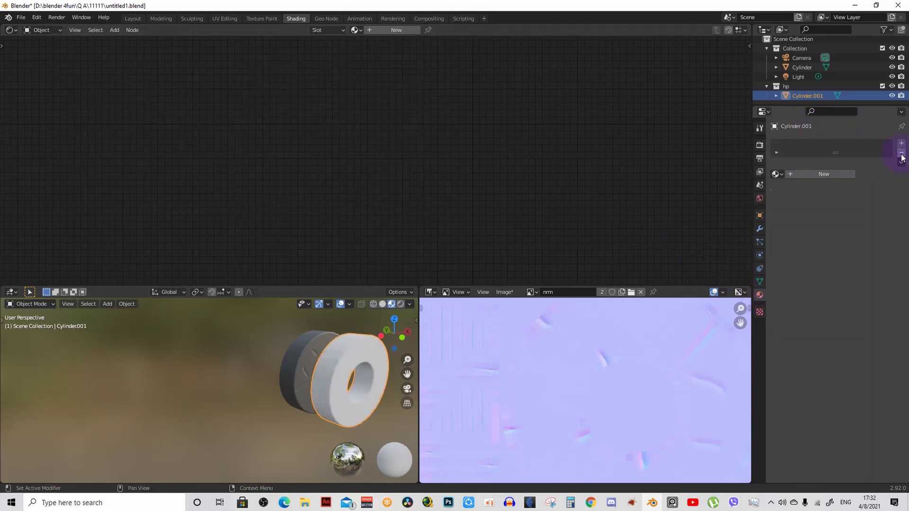
{"action": "left_click", "coordinate": [776, 175]}
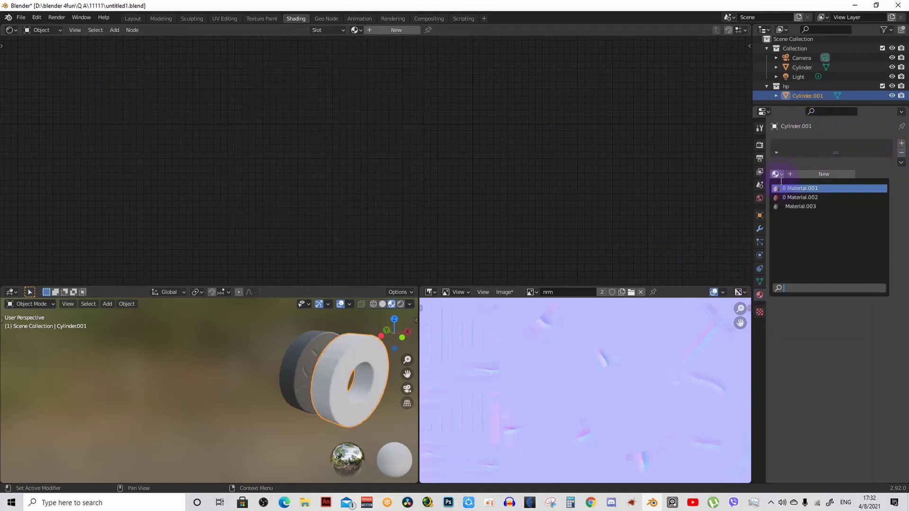
{"action": "left_click", "coordinate": [786, 207]}
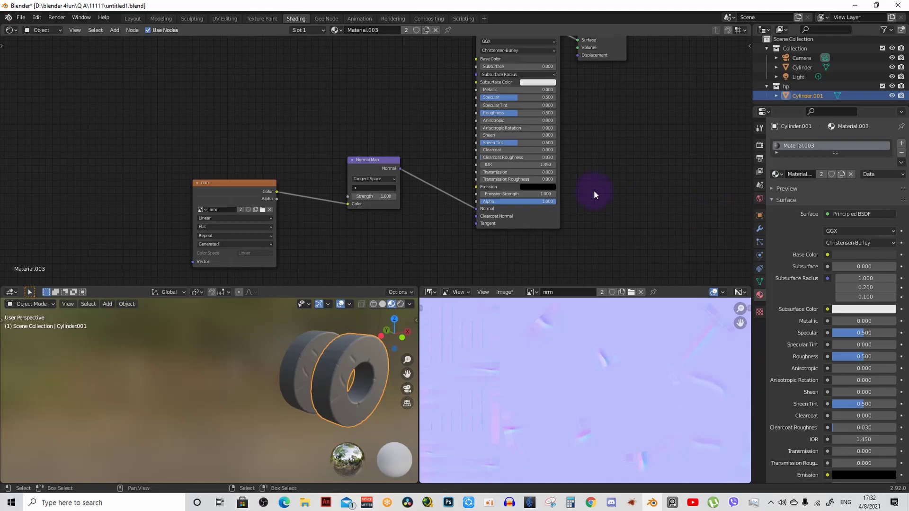
{"action": "left_click", "coordinate": [841, 175]}
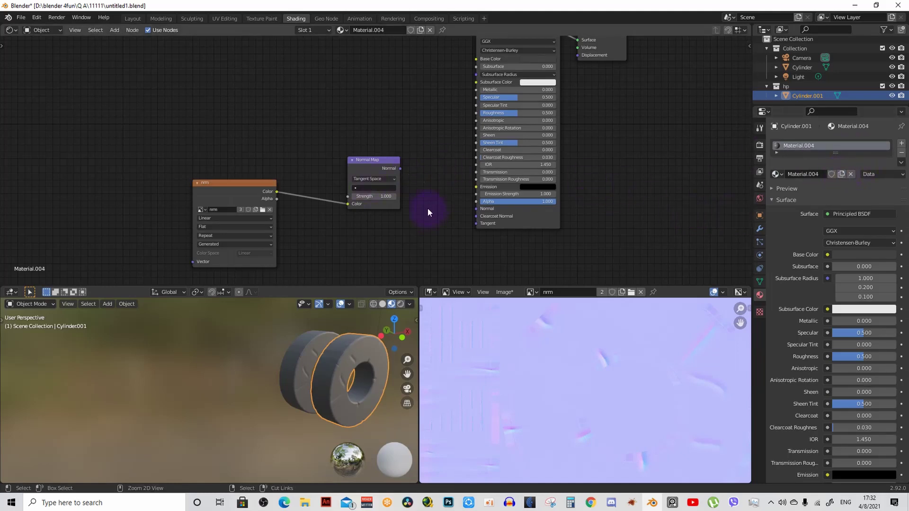
Delete the nrm and Normal Map nodes from Material.004
{"action": "left_click_drag", "start_coordinate": [270, 105], "coordinate": [422, 248]}
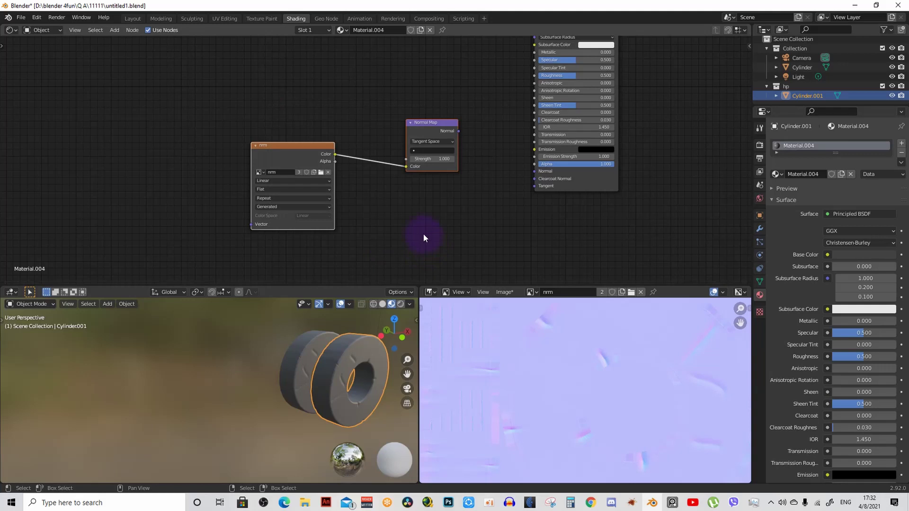
{"action": "key", "text": "x"}
{"action": "middle_click_drag", "start_coordinate": [331, 360], "coordinate": [322, 385]}
{"action": "scroll", "coordinate": [364, 369], "scroll_direction": "up", "scroll_amount": 4}
{"action": "middle_click_drag", "start_coordinate": [323, 384], "coordinate": [311, 368]}
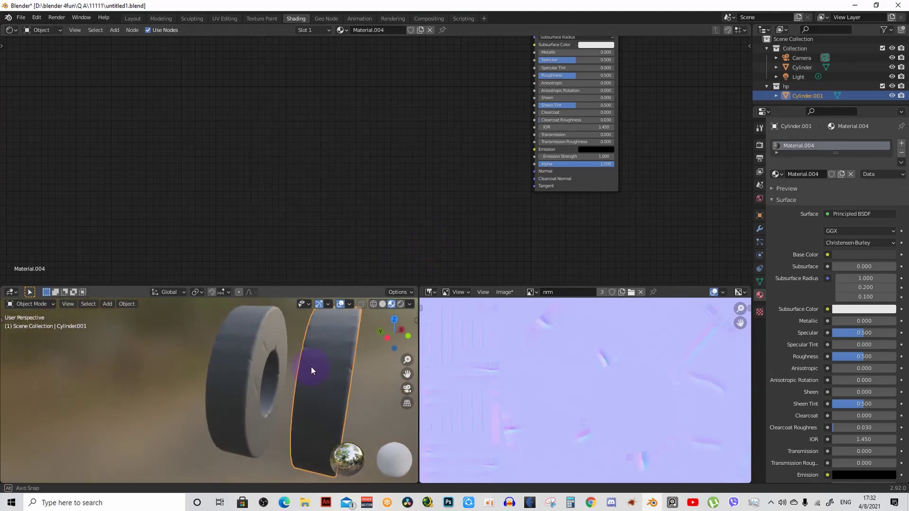
Apply Shade Smooth to the low-poly ring Cylinder
{"action": "left_click", "coordinate": [262, 342]}
{"action": "right_click", "coordinate": [262, 342]}
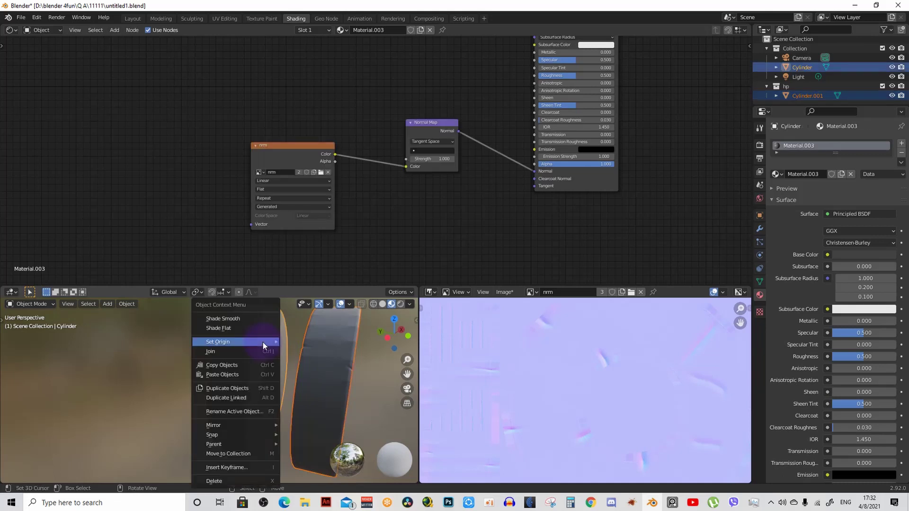
{"action": "left_click", "coordinate": [248, 319]}
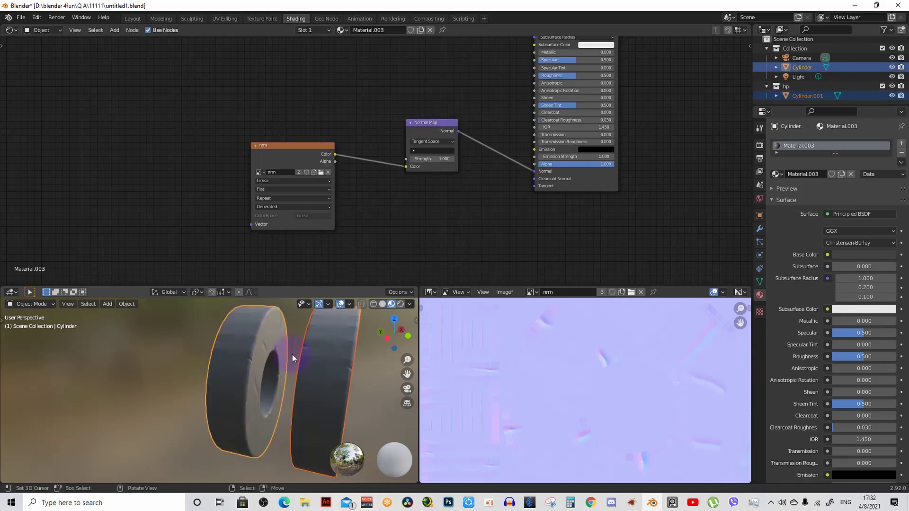
{"action": "middle_click_drag", "start_coordinate": [324, 364], "coordinate": [242, 382]}
Reselect the low-poly ring and select the Normal Map node in its material
{"action": "left_click", "coordinate": [290, 367]}
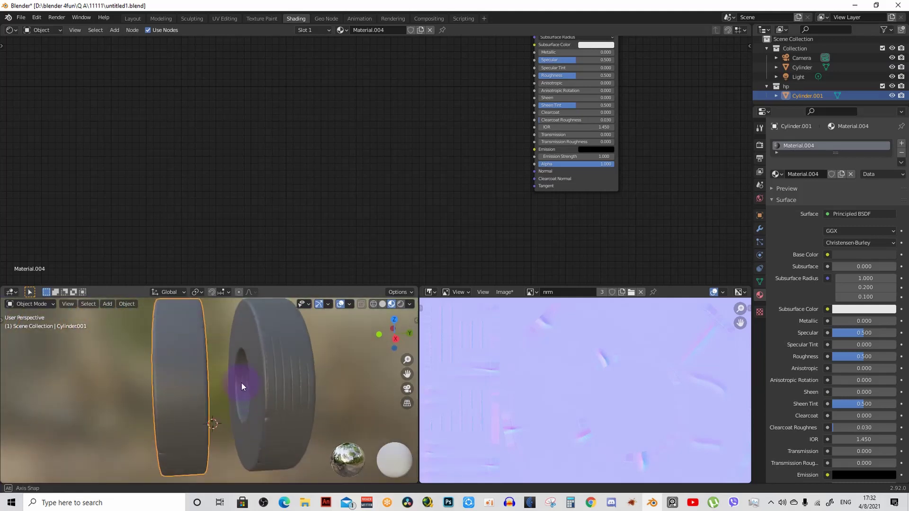
{"action": "left_click", "coordinate": [283, 361]}
{"action": "middle_click_drag", "start_coordinate": [453, 145], "coordinate": [364, 193]}
{"action": "scroll", "coordinate": [347, 188], "scroll_direction": "up", "scroll_amount": 3}
{"action": "left_click", "coordinate": [335, 158]}
{"action": "scroll", "coordinate": [269, 393], "scroll_direction": "up", "scroll_amount": 3}
{"action": "middle_click_drag", "start_coordinate": [268, 393], "coordinate": [283, 376]}
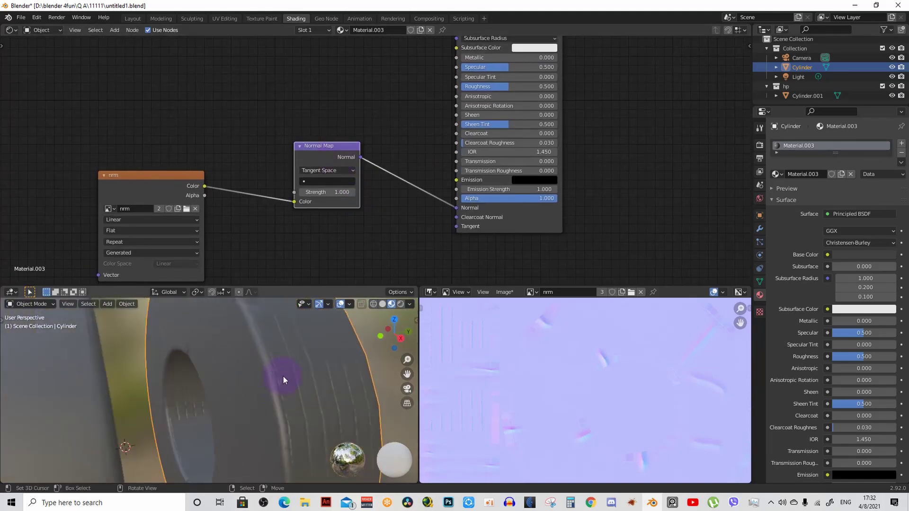
Preview the raw nrm image on the ring, then restore the shaded material output
{"action": "left_click", "coordinate": [191, 189], "text": "ctrl+shift"}
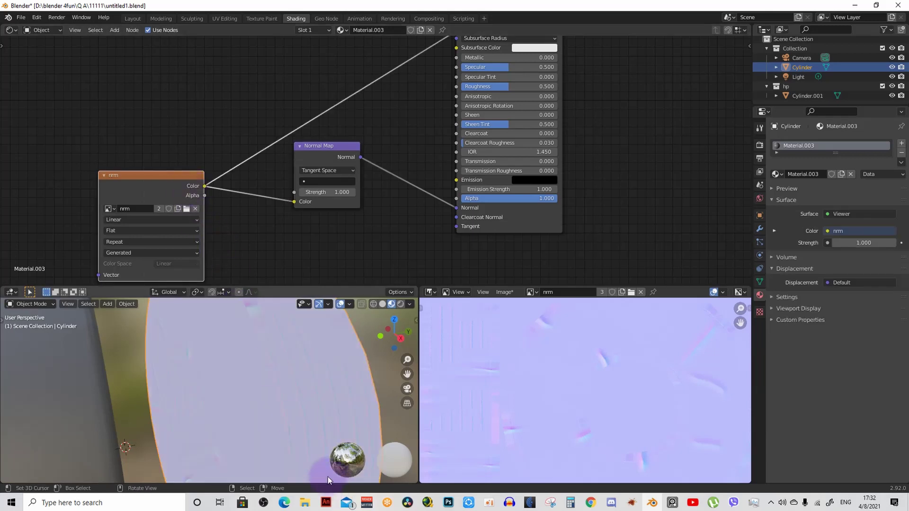
{"action": "middle_click_drag", "start_coordinate": [282, 419], "coordinate": [220, 396]}
{"action": "left_click", "coordinate": [528, 226], "text": "ctrl+shift"}
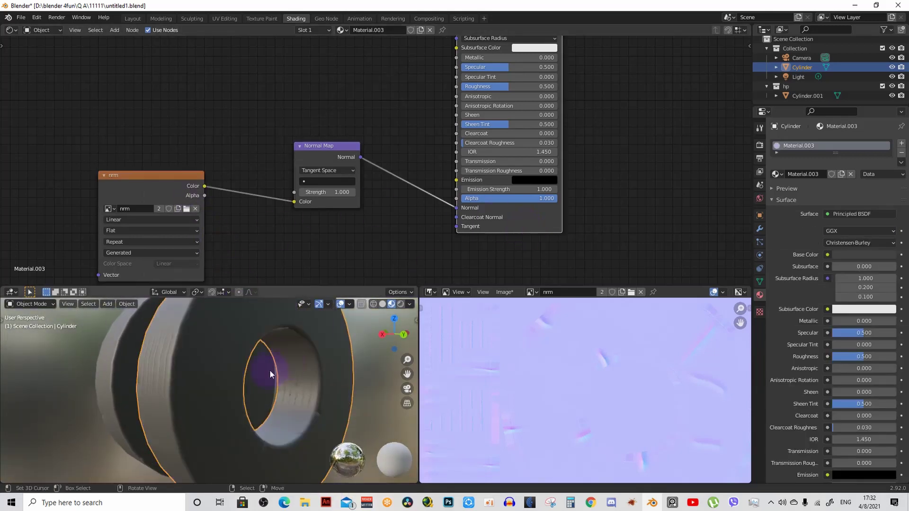
{"action": "mouse_move", "coordinate": [269, 370]}
{"action": "middle_mouse_down"}
{"action": "mouse_move", "coordinate": [235, 402]}
{"action": "mouse_move", "coordinate": [255, 362]}
{"action": "mouse_move", "coordinate": [289, 332]}
{"action": "mouse_move", "coordinate": [303, 358]}
{"action": "mouse_move", "coordinate": [310, 354]}
{"action": "mouse_move", "coordinate": [273, 357]}
{"action": "mouse_move", "coordinate": [300, 380]}
{"action": "mouse_move", "coordinate": [284, 370]}
{"action": "mouse_move", "coordinate": [248, 379]}
{"action": "mouse_move", "coordinate": [266, 391]}
{"action": "mouse_move", "coordinate": [270, 434]}
{"action": "mouse_move", "coordinate": [295, 413]}
{"action": "mouse_move", "coordinate": [282, 392]}
{"action": "mouse_move", "coordinate": [306, 373]}
{"action": "mouse_move", "coordinate": [273, 371]}
{"action": "mouse_move", "coordinate": [245, 391]}
{"action": "mouse_move", "coordinate": [301, 373]}
{"action": "mouse_move", "coordinate": [288, 372]}
{"action": "mouse_move", "coordinate": [281, 391]}
{"action": "mouse_move", "coordinate": [289, 390]}
{"action": "mouse_move", "coordinate": [324, 357]}
{"action": "middle_mouse_up"}
{"action": "scroll", "coordinate": [273, 357], "scroll_direction": "up", "scroll_amount": 2}
{"action": "scroll", "coordinate": [300, 380], "scroll_direction": "up", "scroll_amount": 1}
Select the low-poly ring and preview the raw nrm colours on it
{"action": "left_click", "coordinate": [291, 368]}
{"action": "left_click", "coordinate": [214, 352]}
{"action": "middle_click_drag", "start_coordinate": [249, 236], "coordinate": [335, 198]}
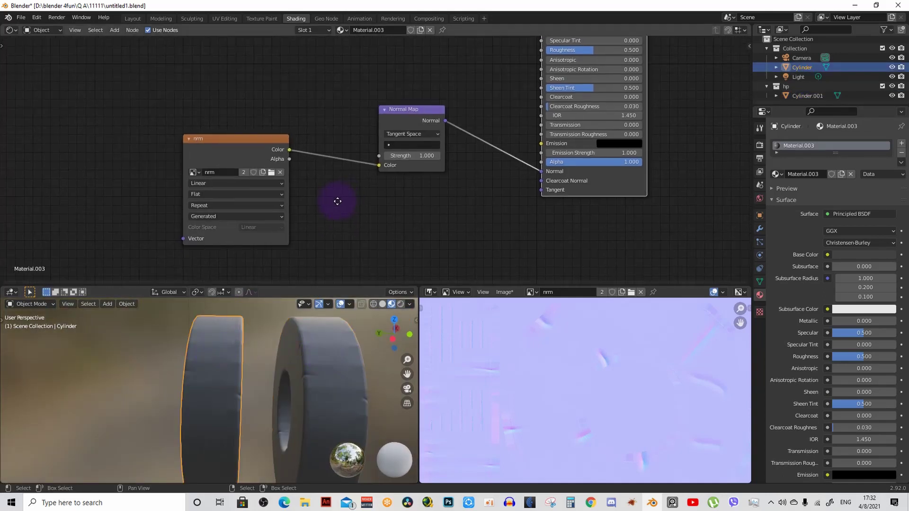
{"action": "scroll", "coordinate": [308, 197], "scroll_direction": "up", "scroll_amount": 2}
{"action": "left_click", "coordinate": [245, 135], "text": "ctrl+shift"}
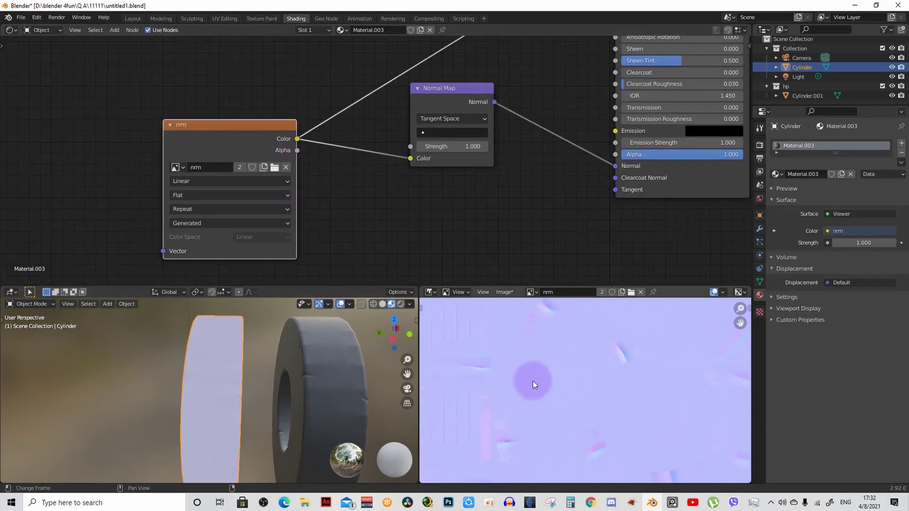
Examine the baked normal map image and compare the high-poly and low-poly rings
{"action": "scroll", "coordinate": [535, 380], "scroll_direction": "down", "scroll_amount": 2}
{"action": "middle_click_drag", "start_coordinate": [538, 380], "coordinate": [553, 399]}
{"action": "scroll", "coordinate": [549, 365], "scroll_direction": "up", "scroll_amount": 4}
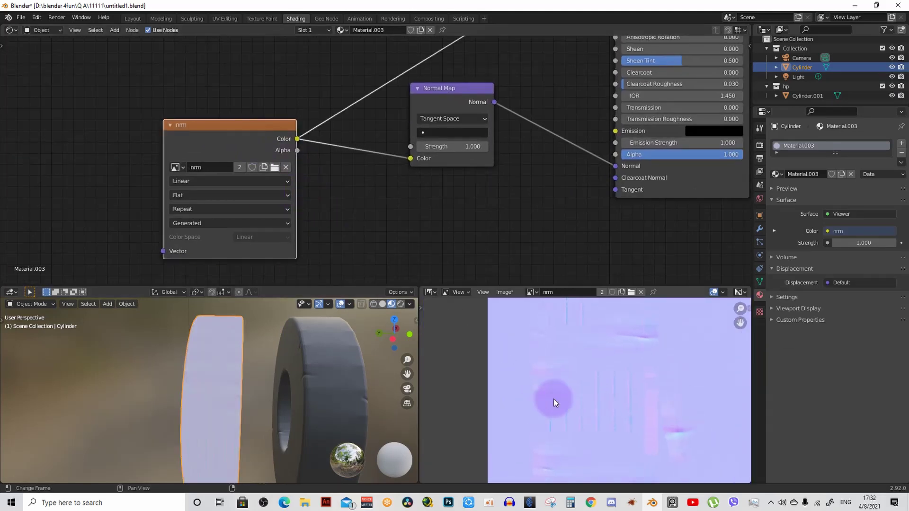
{"action": "scroll", "coordinate": [619, 416], "scroll_direction": "down", "scroll_amount": 3}
{"action": "middle_click_drag", "start_coordinate": [615, 415], "coordinate": [548, 390]}
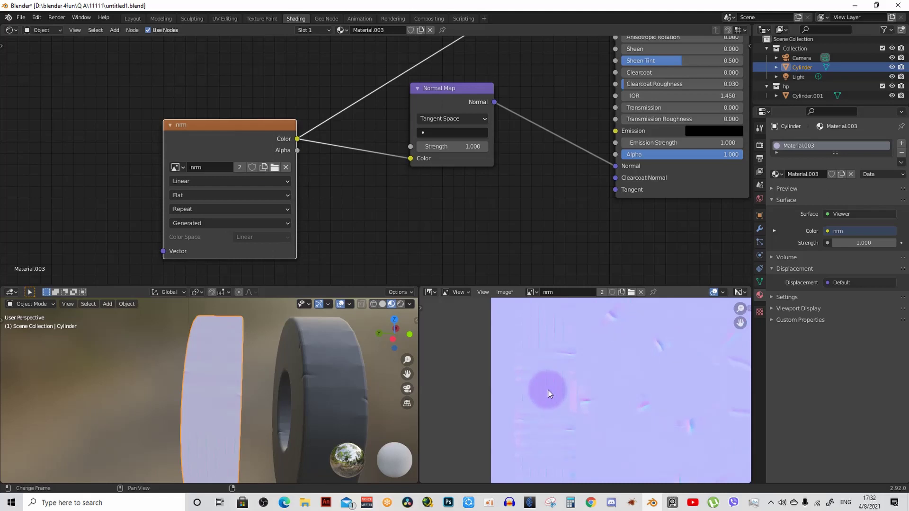
{"action": "scroll", "coordinate": [548, 390], "scroll_direction": "down", "scroll_amount": 2}
{"action": "scroll", "coordinate": [281, 372], "scroll_direction": "up", "scroll_amount": 3}
{"action": "scroll", "coordinate": [324, 378], "scroll_direction": "down", "scroll_amount": 4}
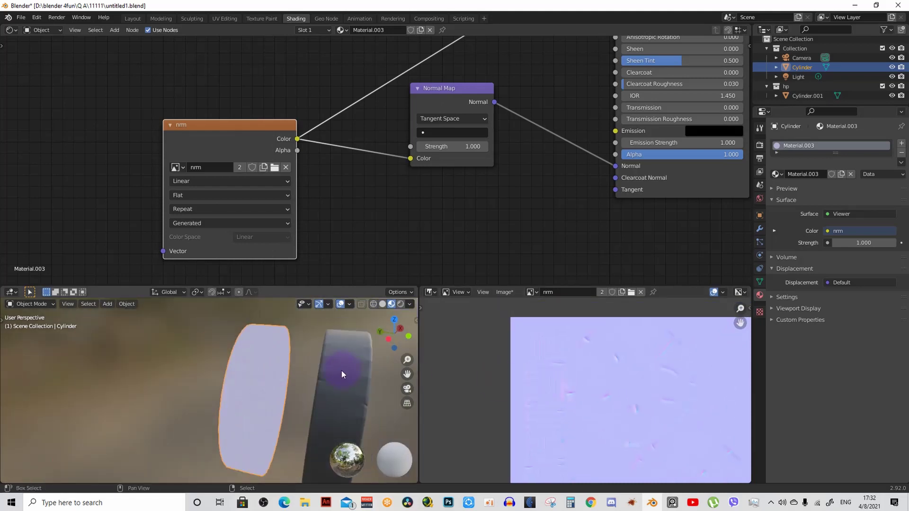
{"action": "left_click", "coordinate": [342, 371]}
{"action": "left_click", "coordinate": [245, 383]}
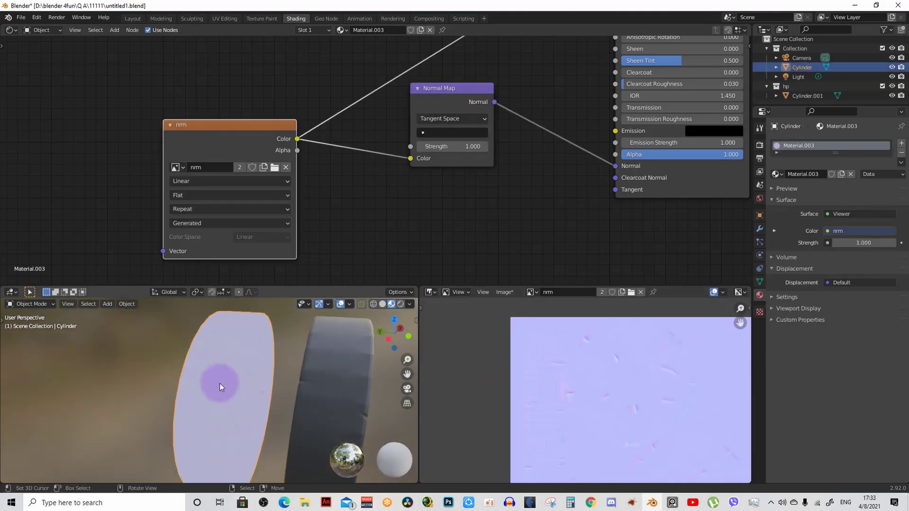
{"action": "scroll", "coordinate": [221, 384], "scroll_direction": "up", "scroll_amount": 3}
{"action": "scroll", "coordinate": [616, 374], "scroll_direction": "down", "scroll_amount": 2}
{"action": "scroll", "coordinate": [587, 371], "scroll_direction": "up", "scroll_amount": 3}
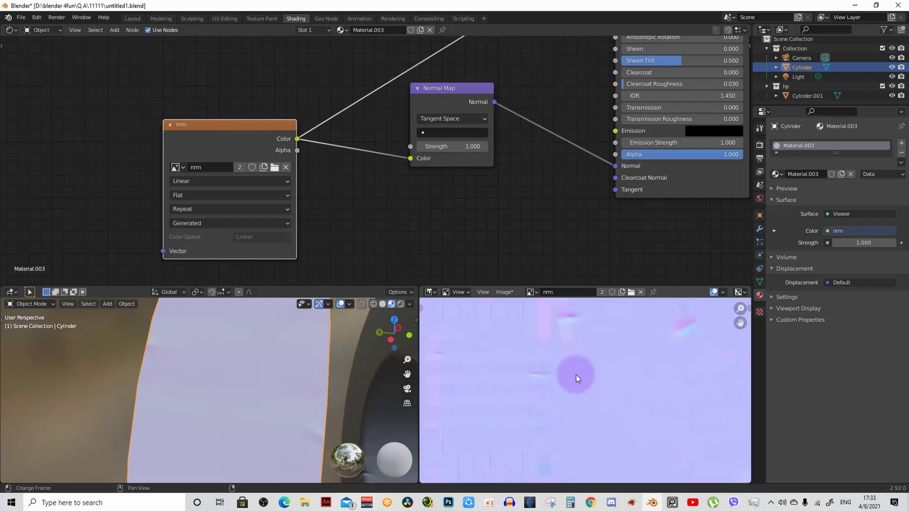